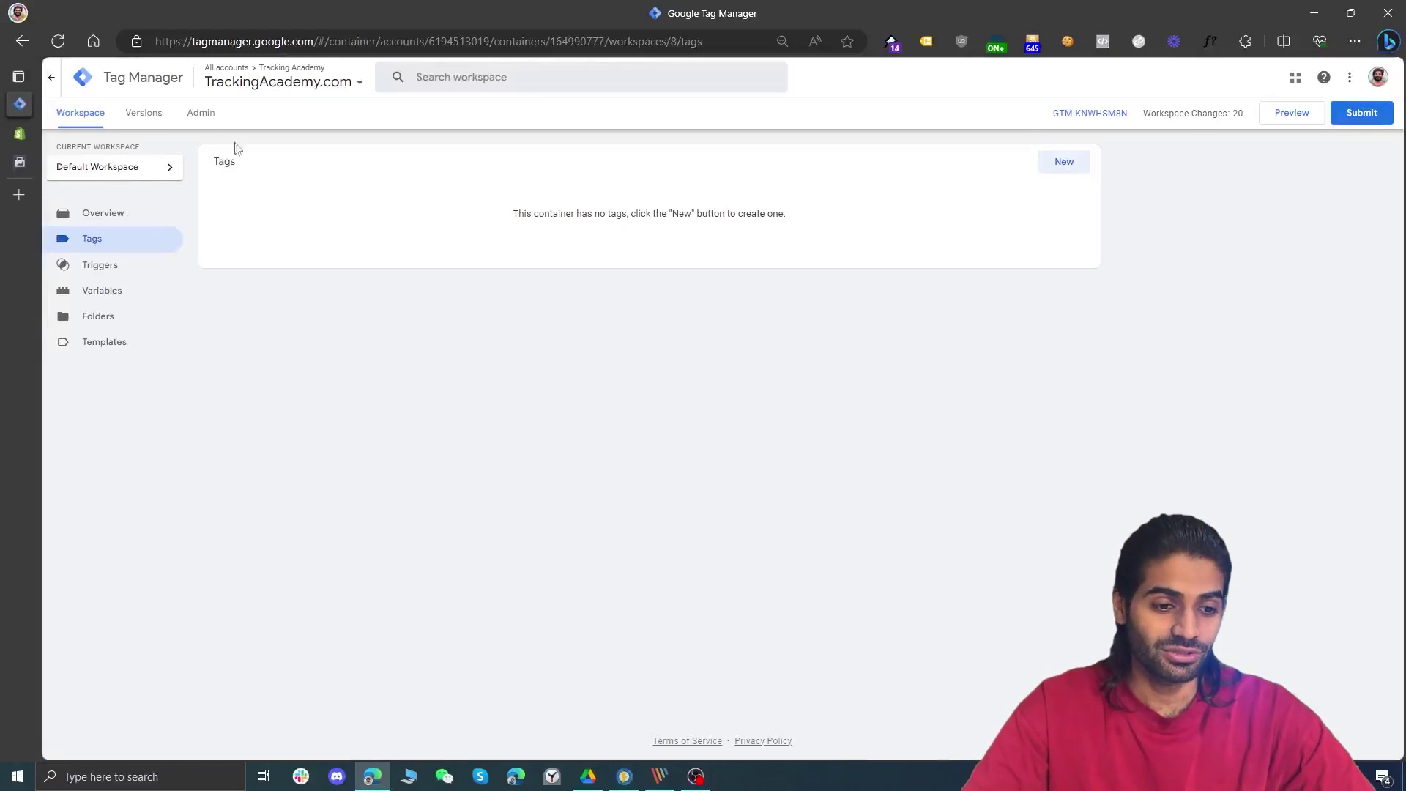
# Copy the container's <head> snippet from Admin > Install Google Tag Manager and go to the Shopify admin.
pyautogui.click(198, 115)
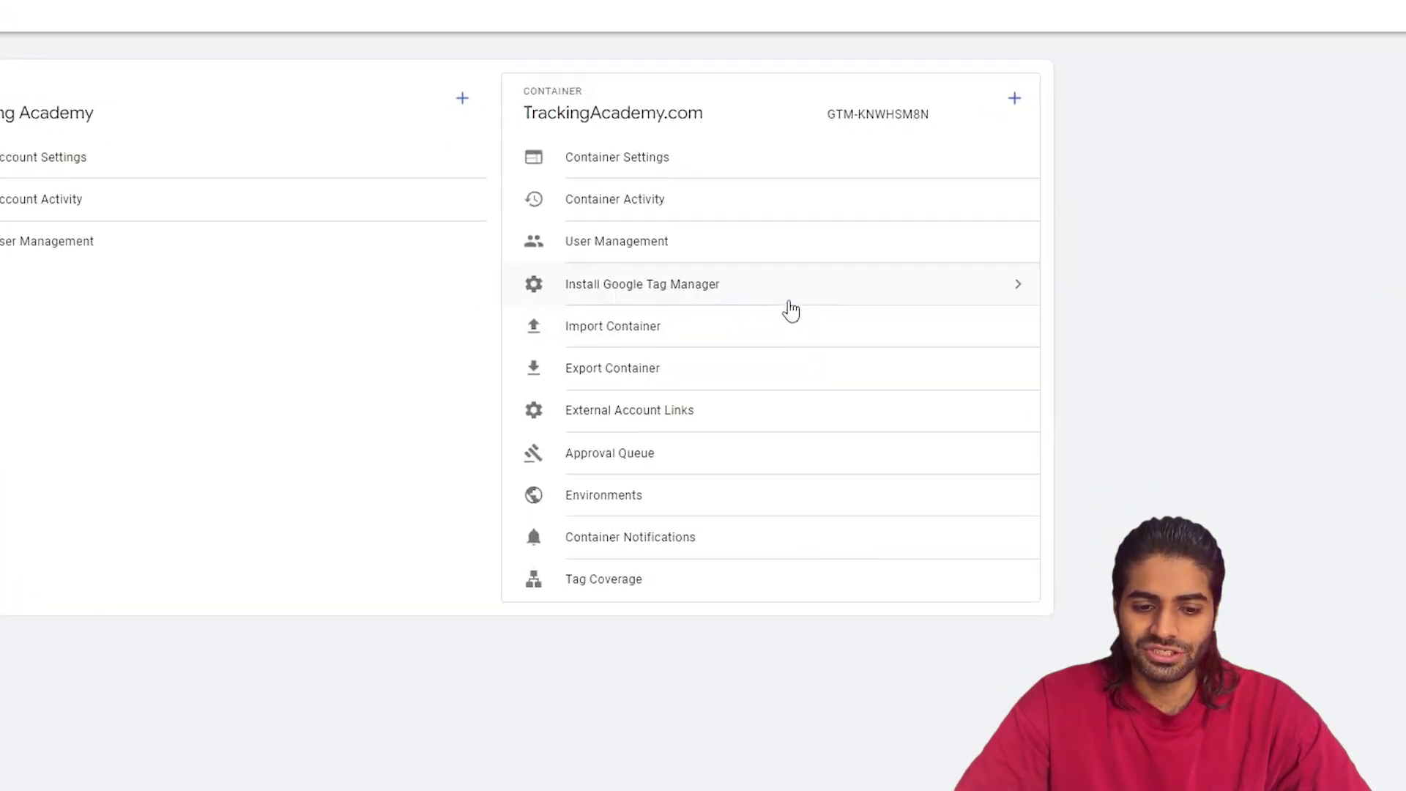
pyautogui.click(775, 299)
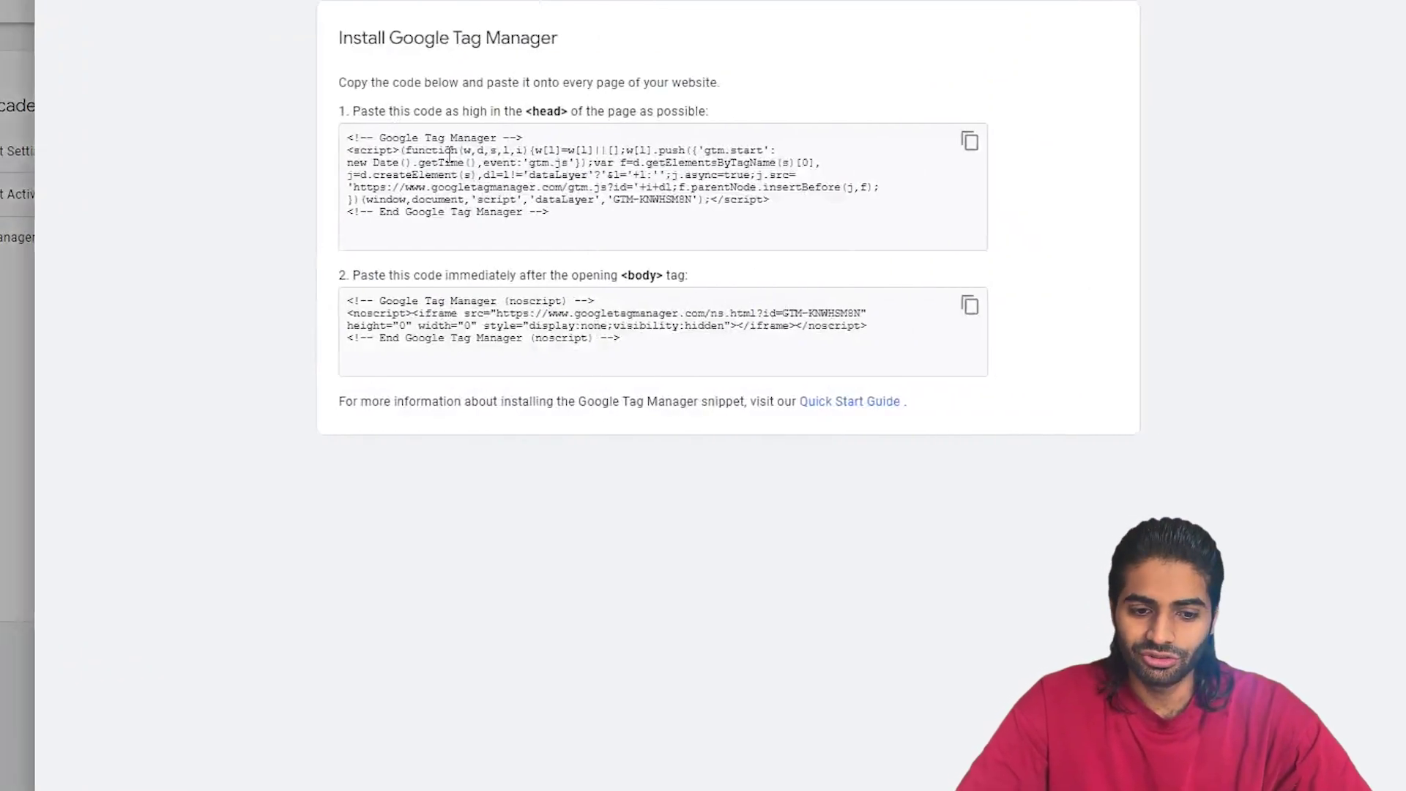
pyautogui.click(380, 136)
pyautogui.moveTo(380, 136); pyautogui.dragTo(587, 223)
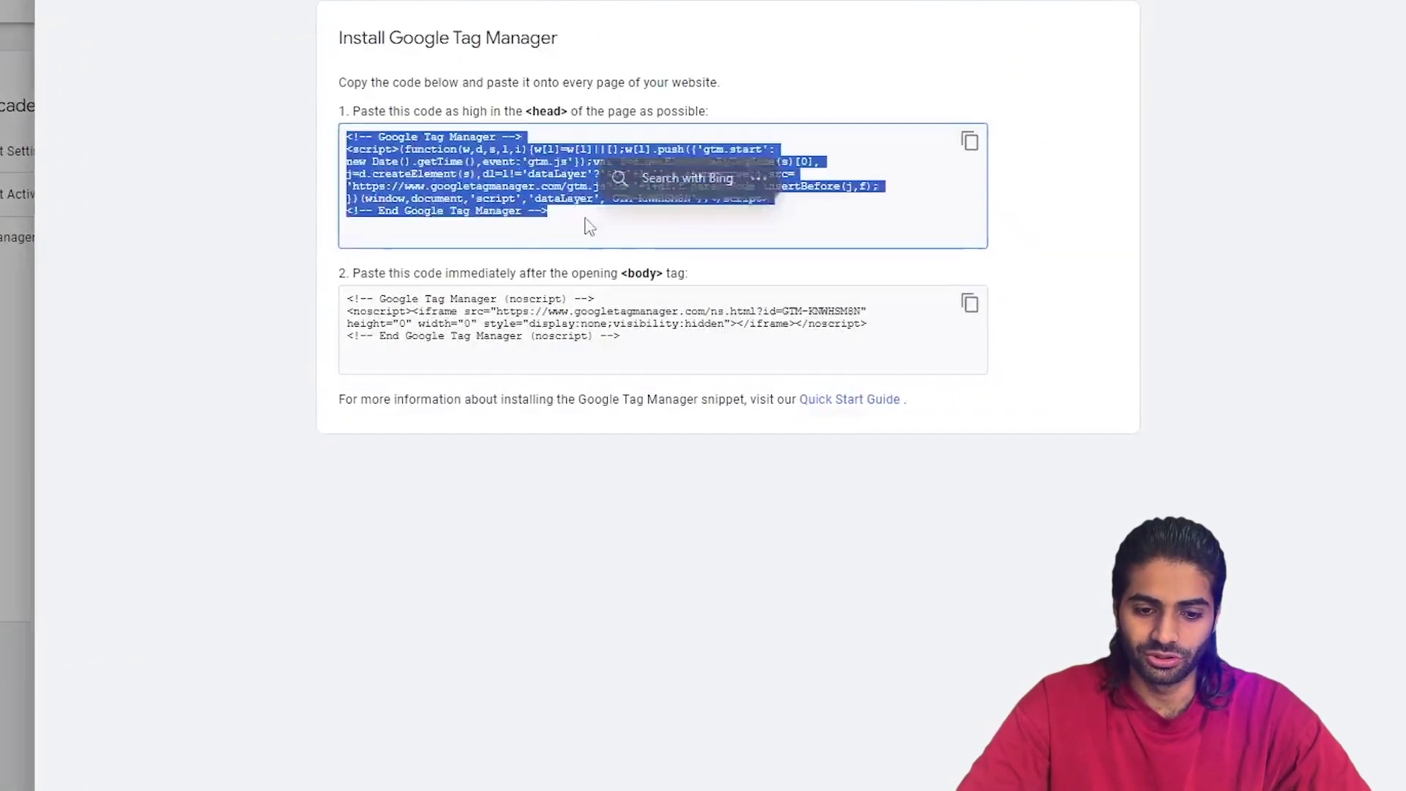
pyautogui.click(1047, 193)
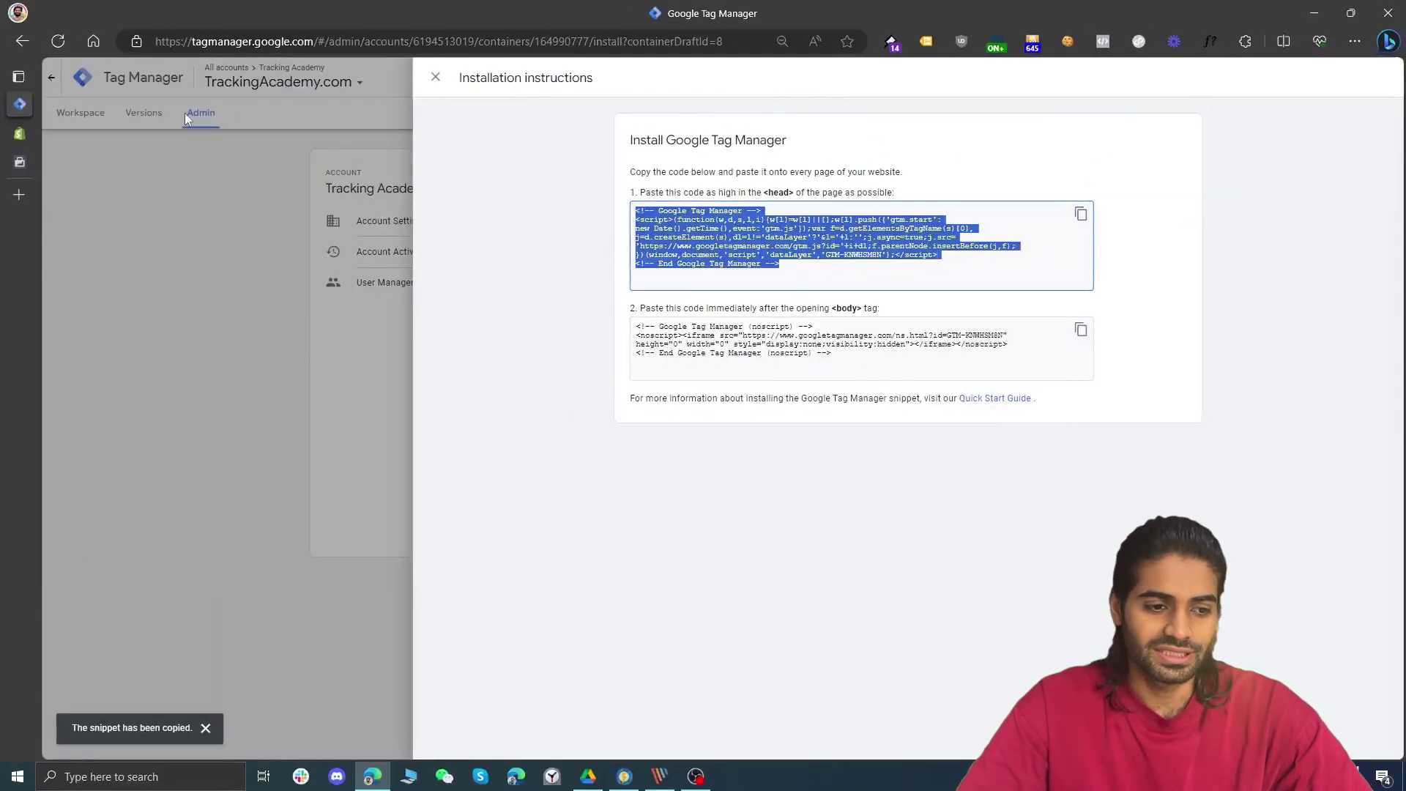
pyautogui.click(19, 134)
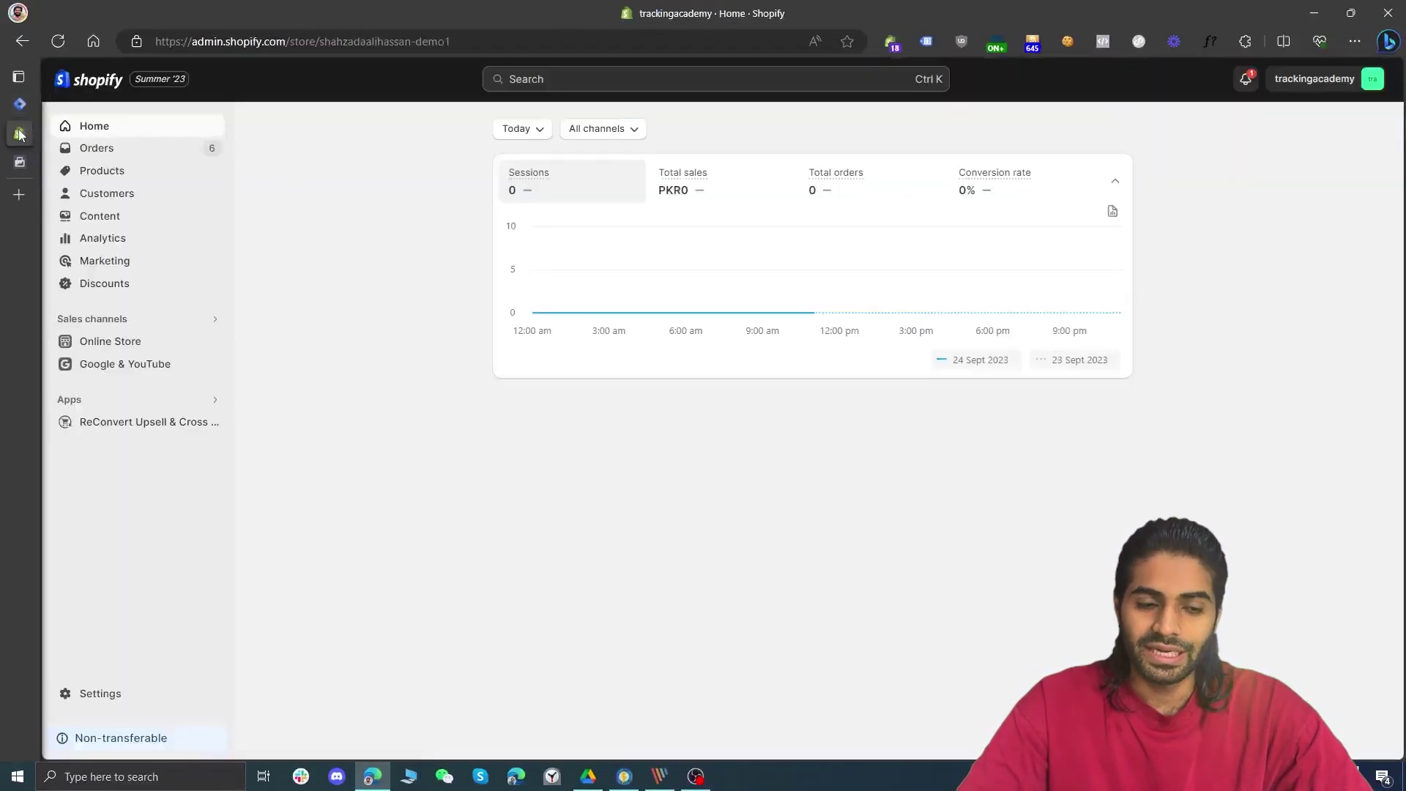
# From Online Store > Themes, choose Edit code on the current Dawn theme.
pyautogui.click(120, 344)
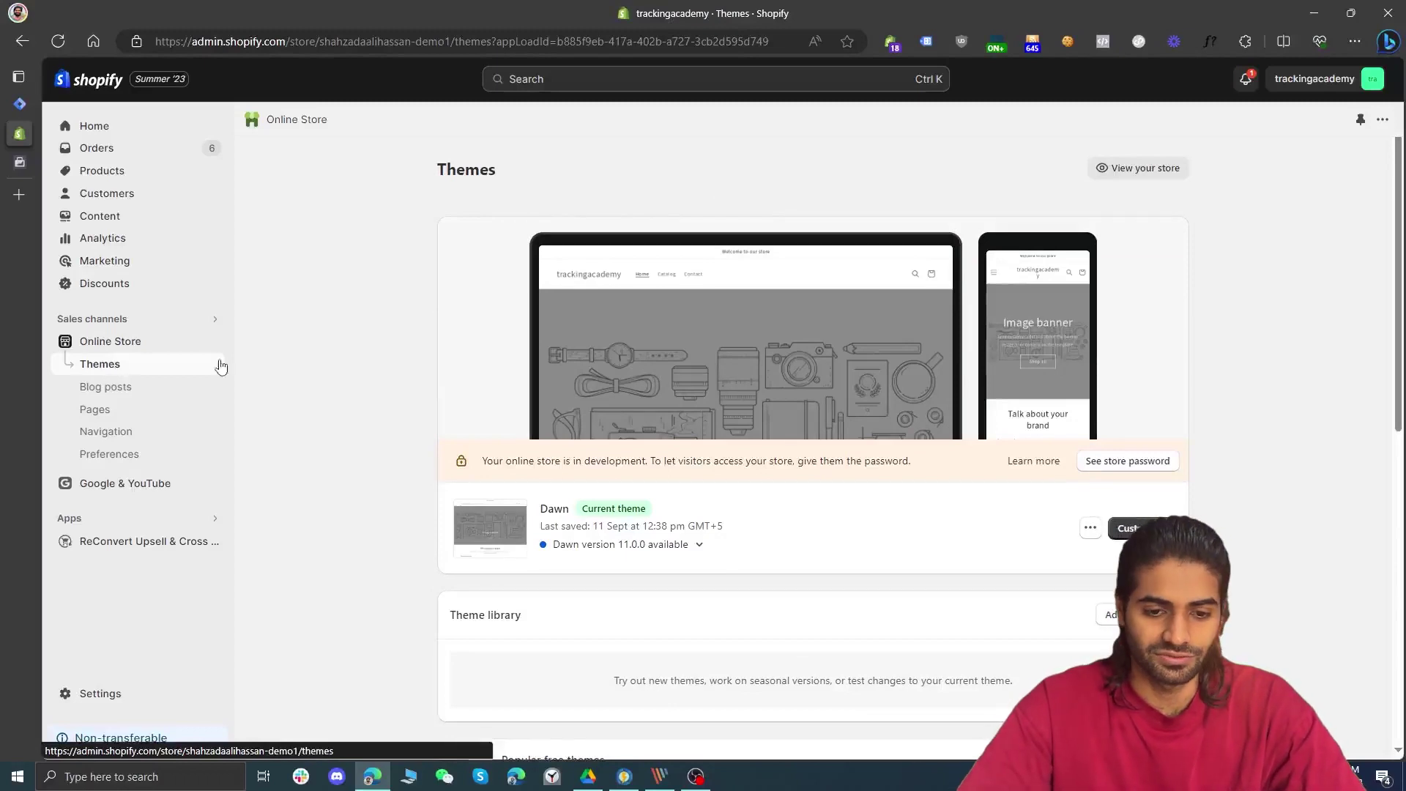
pyautogui.click(1090, 528)
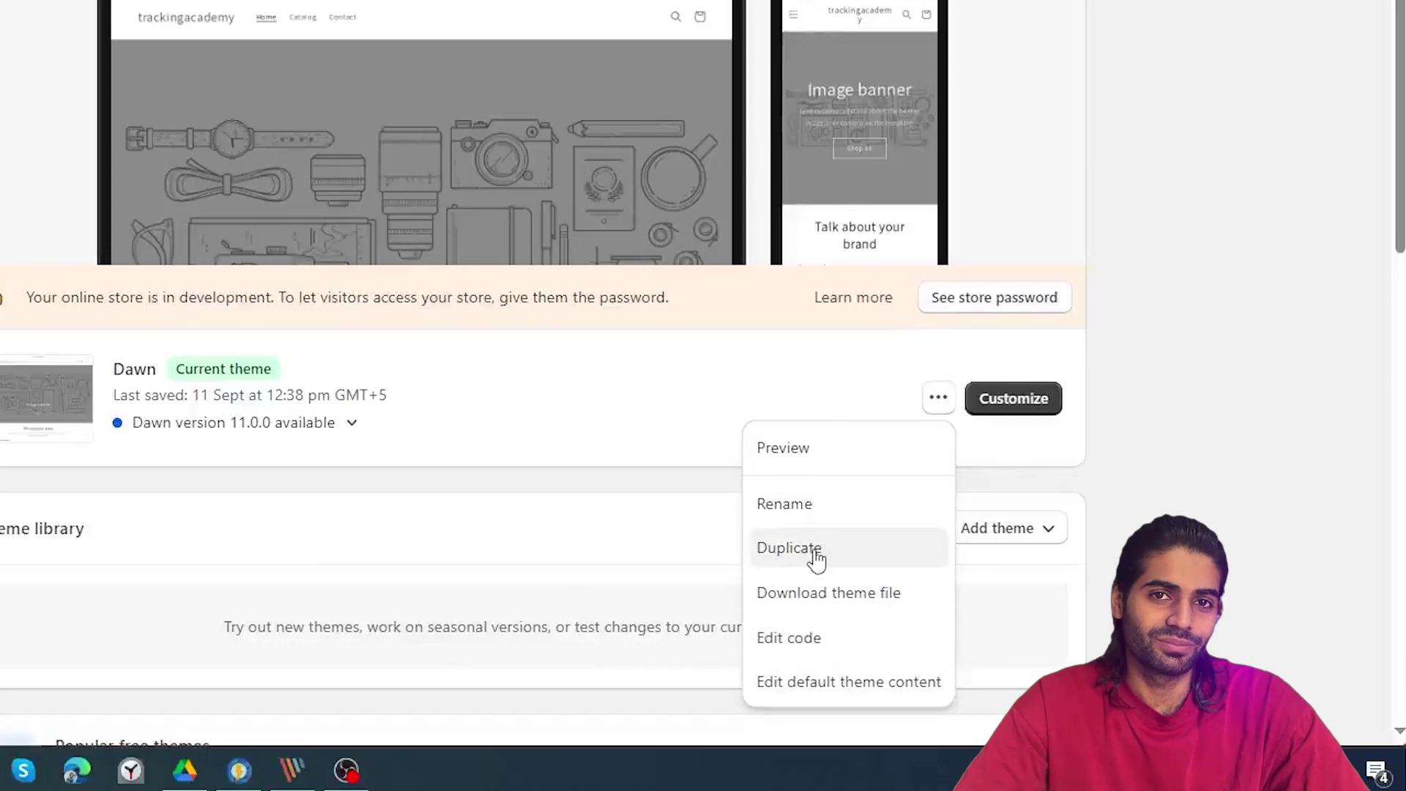
pyautogui.click(800, 655)
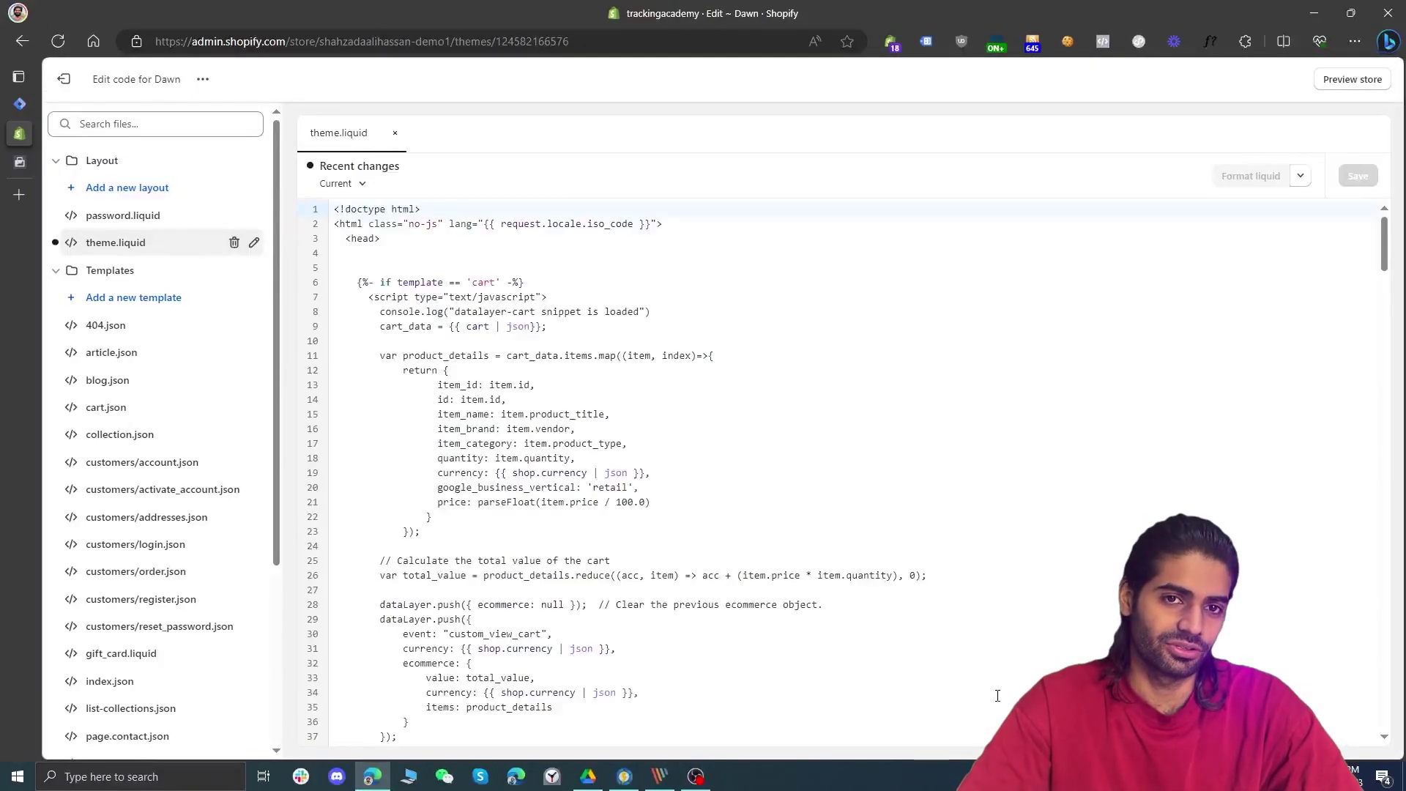
# Open theme.liquid and paste the GTM head snippet on line 4, right after <head>.
pyautogui.click(185, 124)
pyautogui.write('theme')
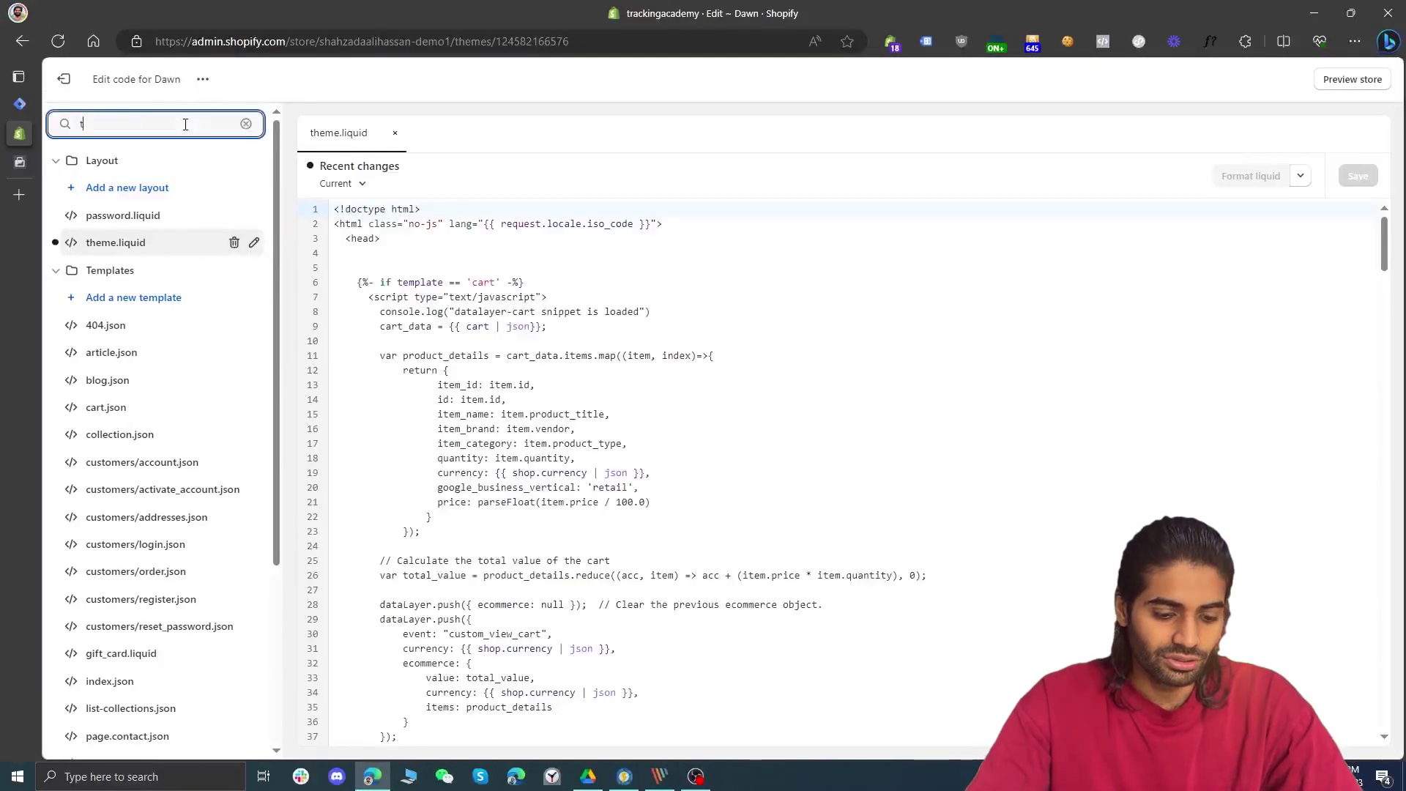
pyautogui.click(168, 224)
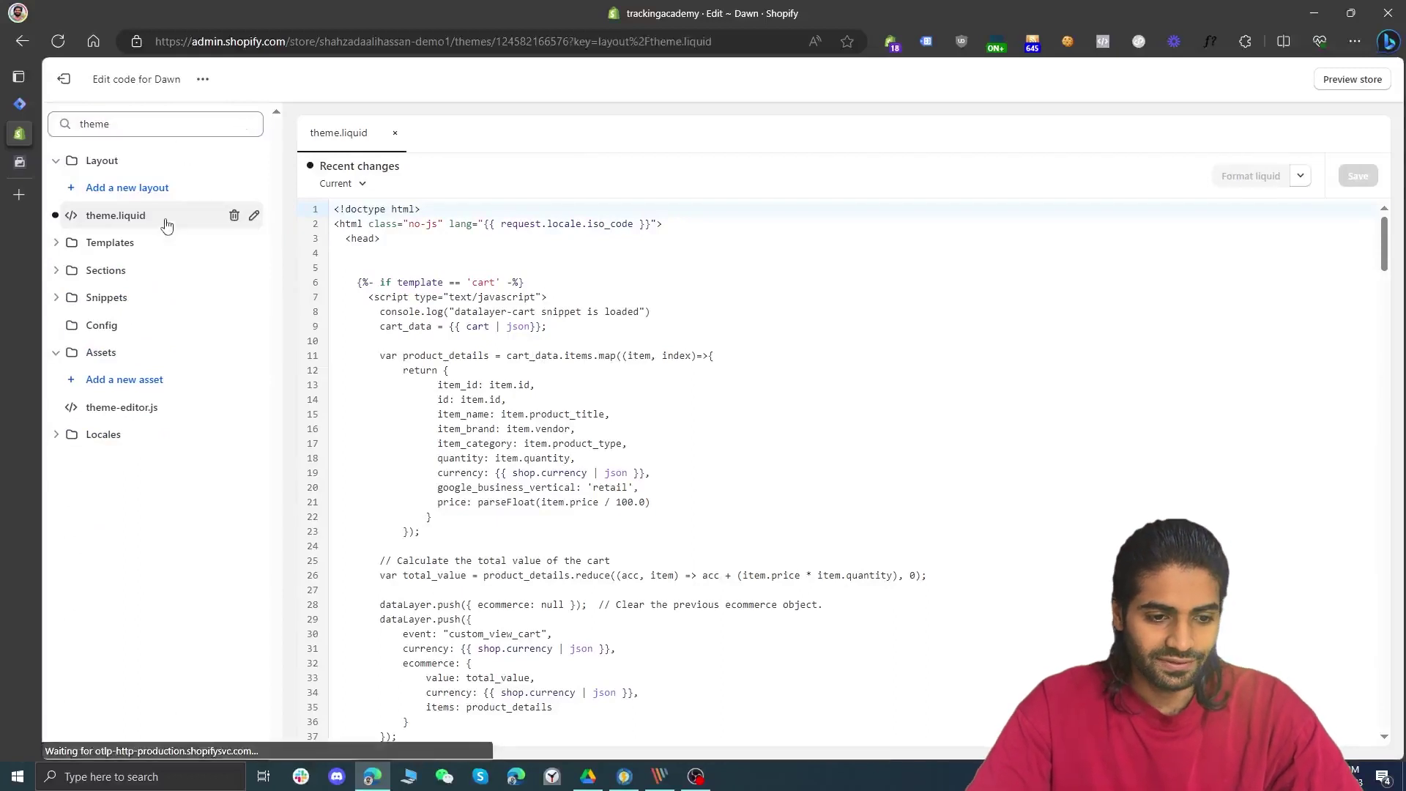
pyautogui.moveTo(384, 240); pyautogui.dragTo(346, 242)
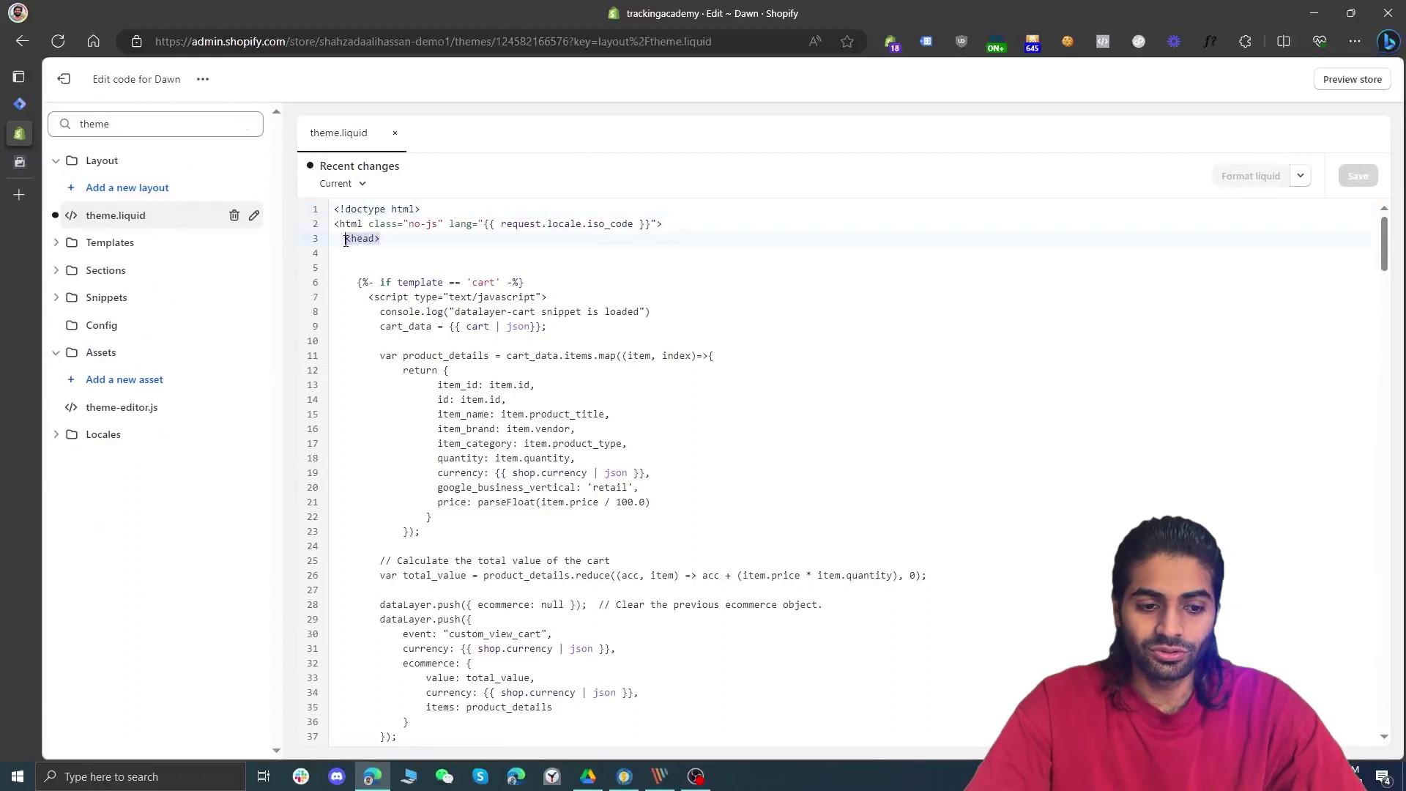
pyautogui.click(380, 255)
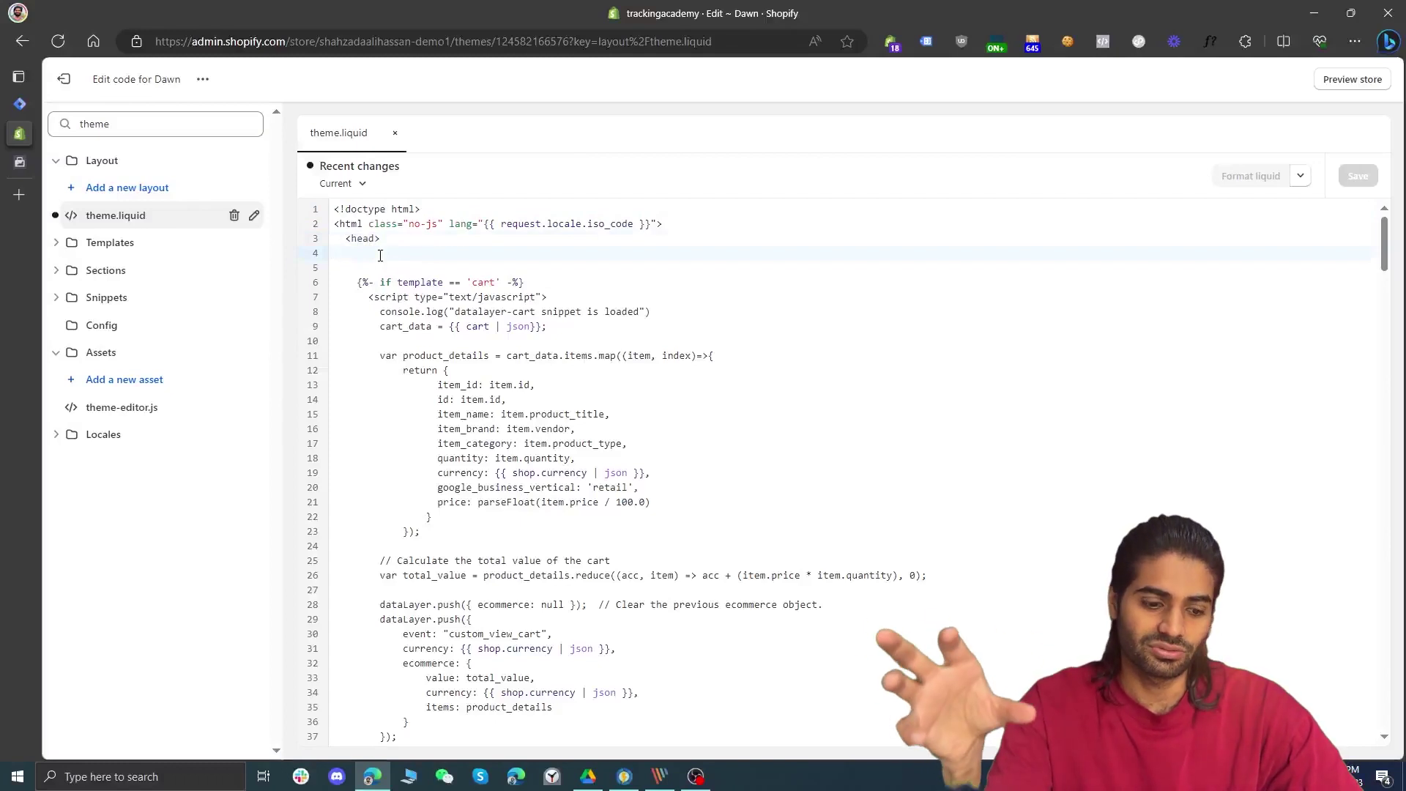
pyautogui.hotkey('ctrl', 'v')
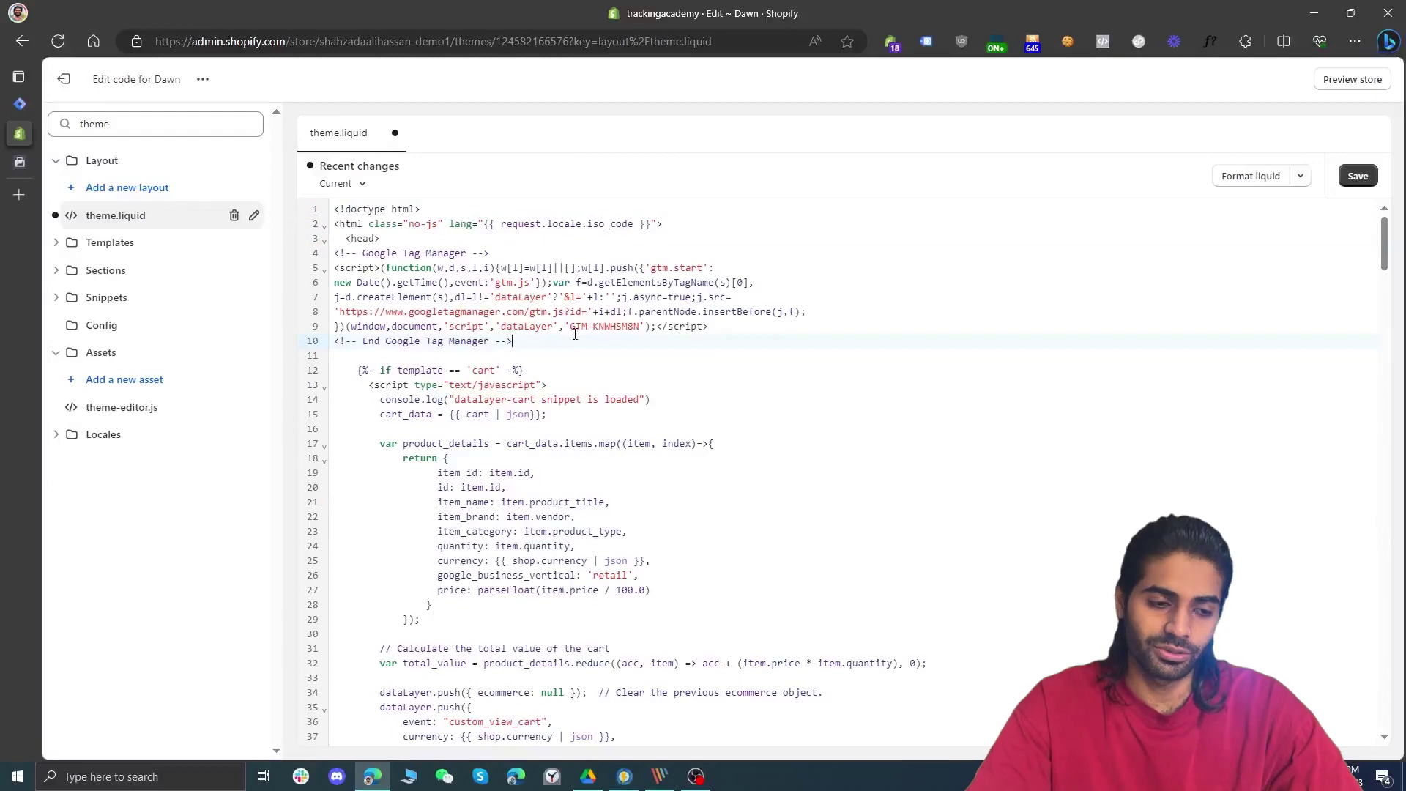
# Copy GTM's noscript body snippet and paste it on line 288, right after <body>.
pyautogui.moveTo(20, 103)
pyautogui.click(107, 107)
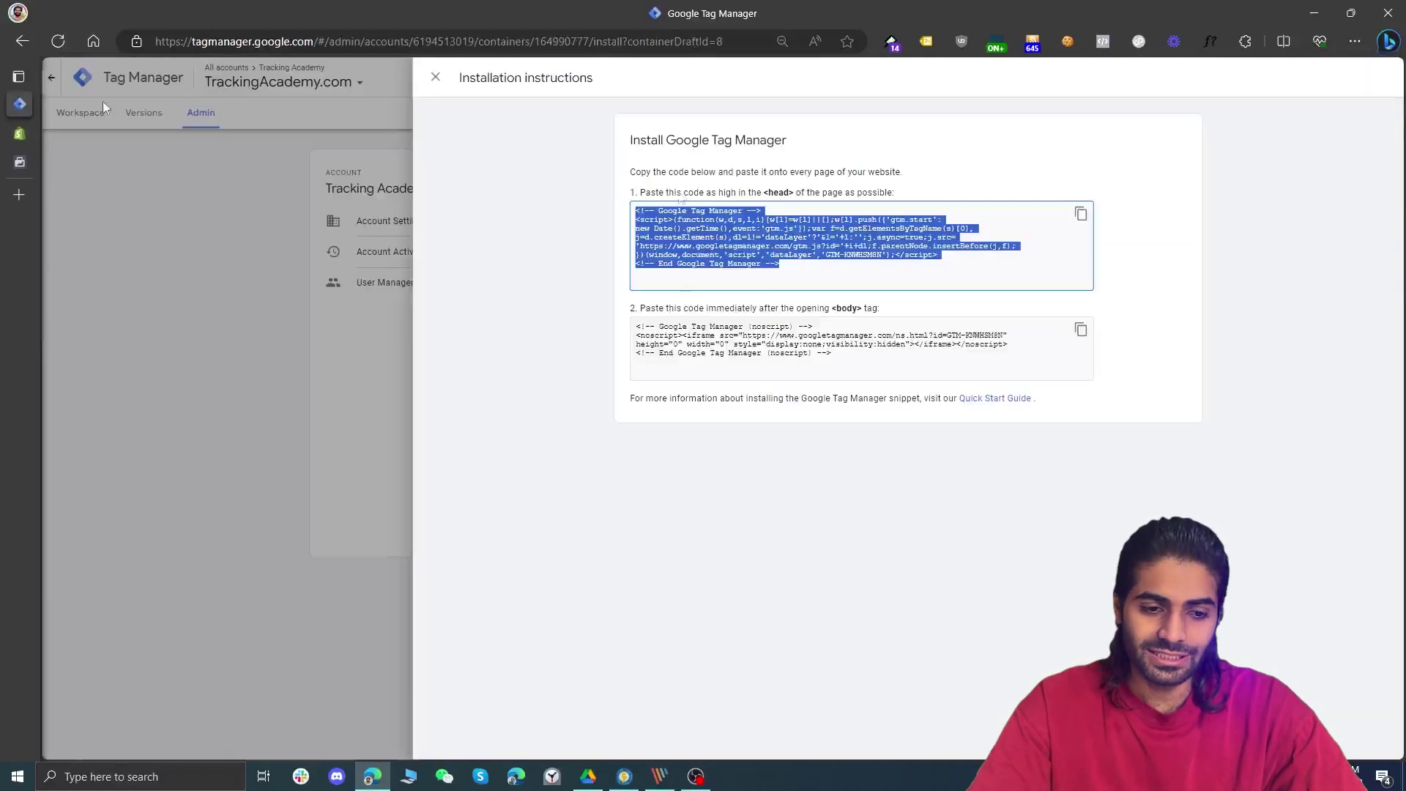
pyautogui.click(1081, 328)
pyautogui.click(16, 136)
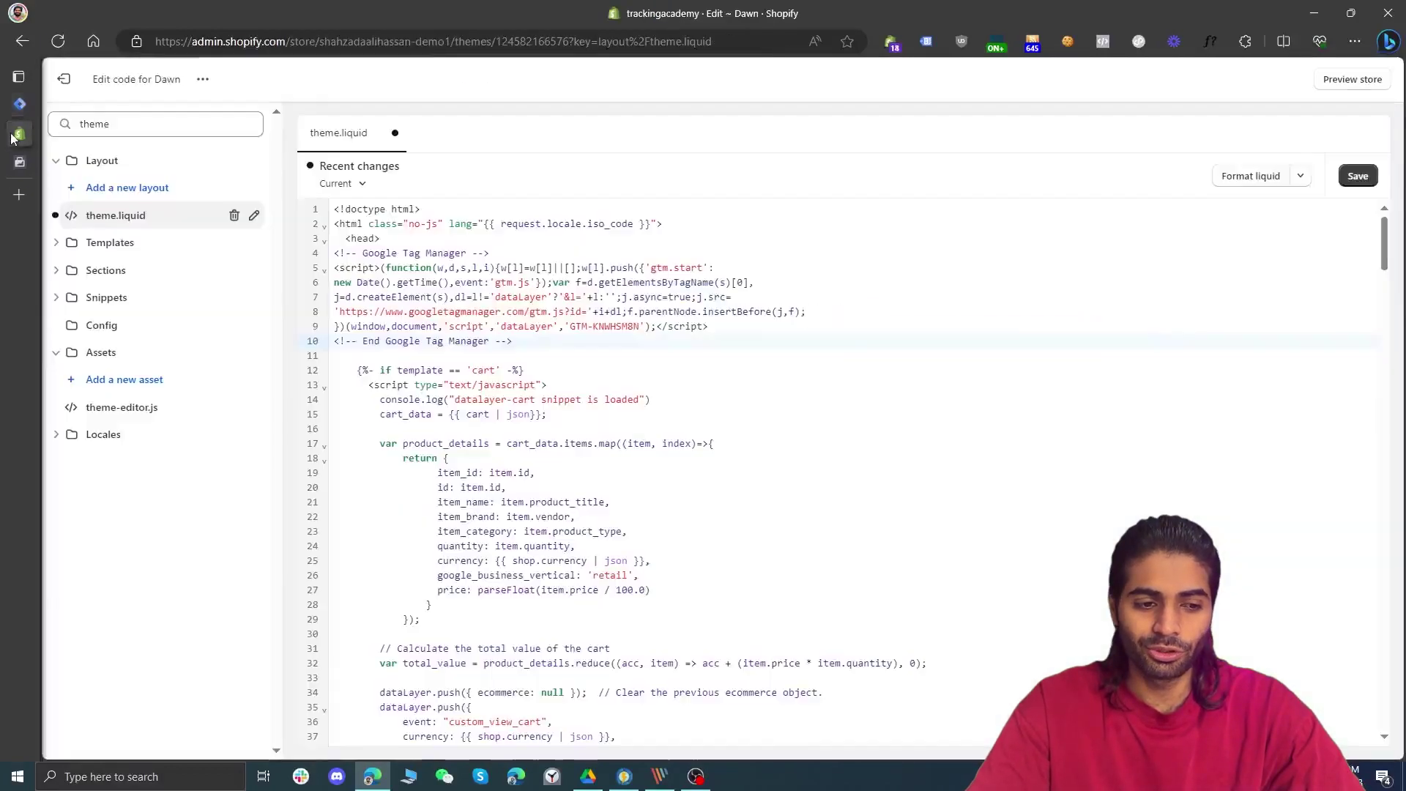
pyautogui.scroll(-20, 863, 365)
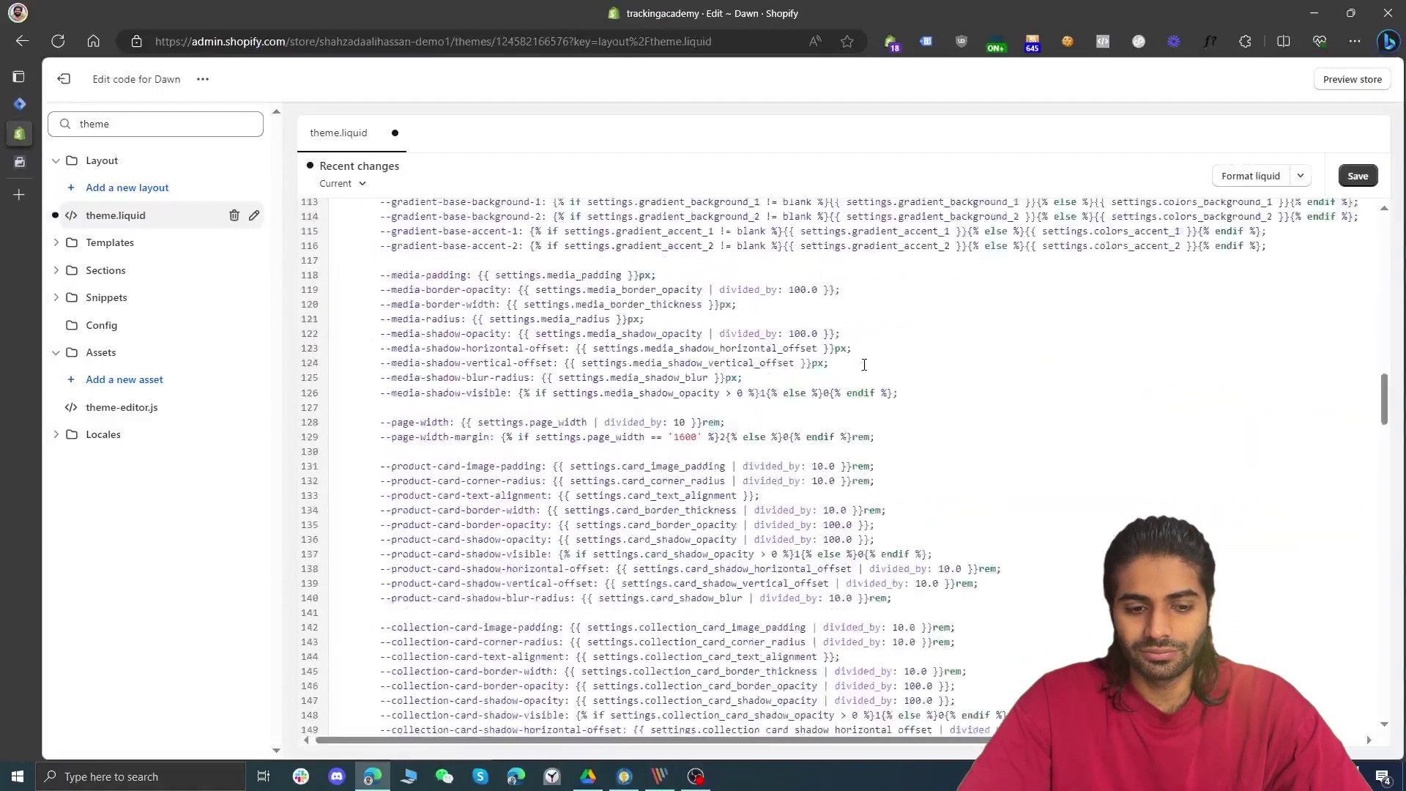
pyautogui.scroll(-15, 864, 365)
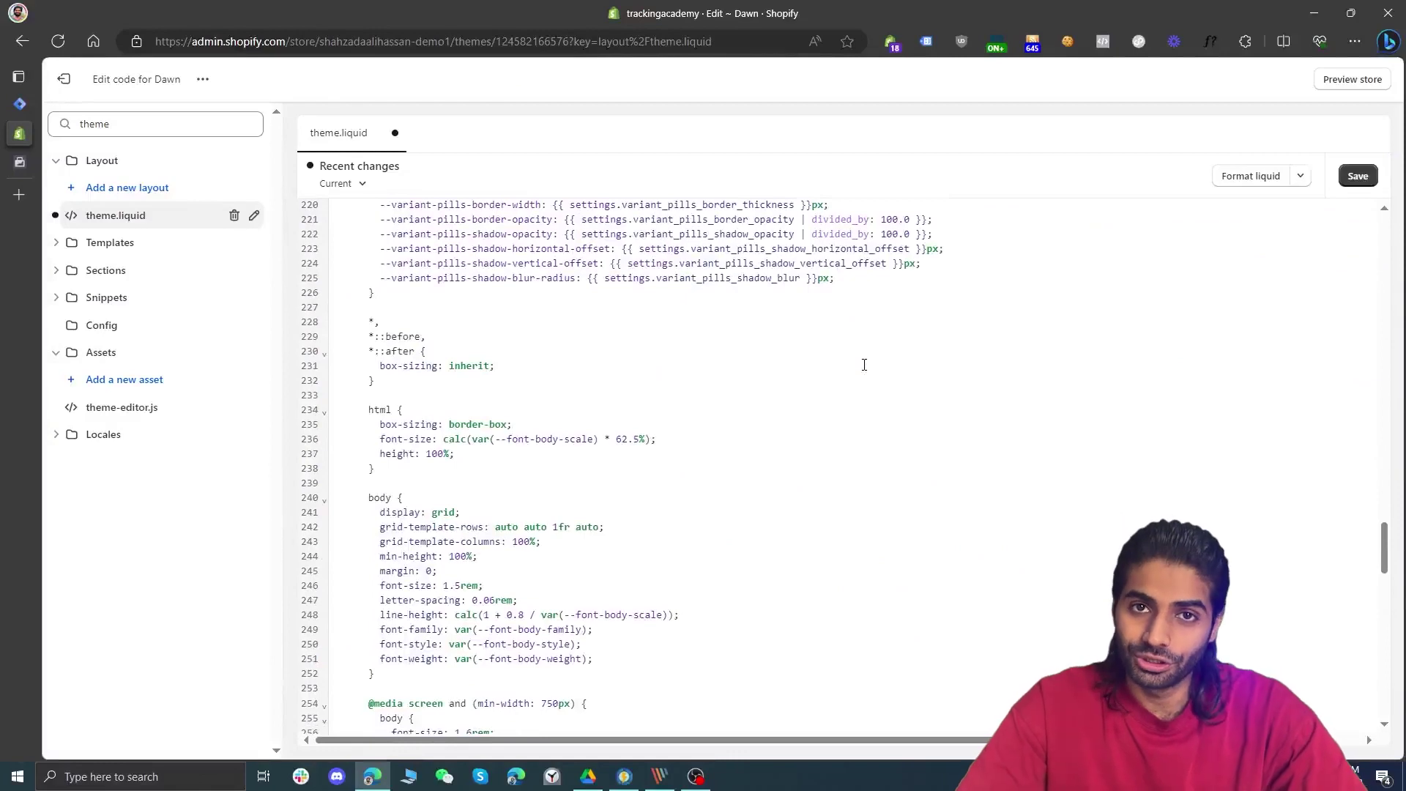
pyautogui.scroll(-10, 864, 364)
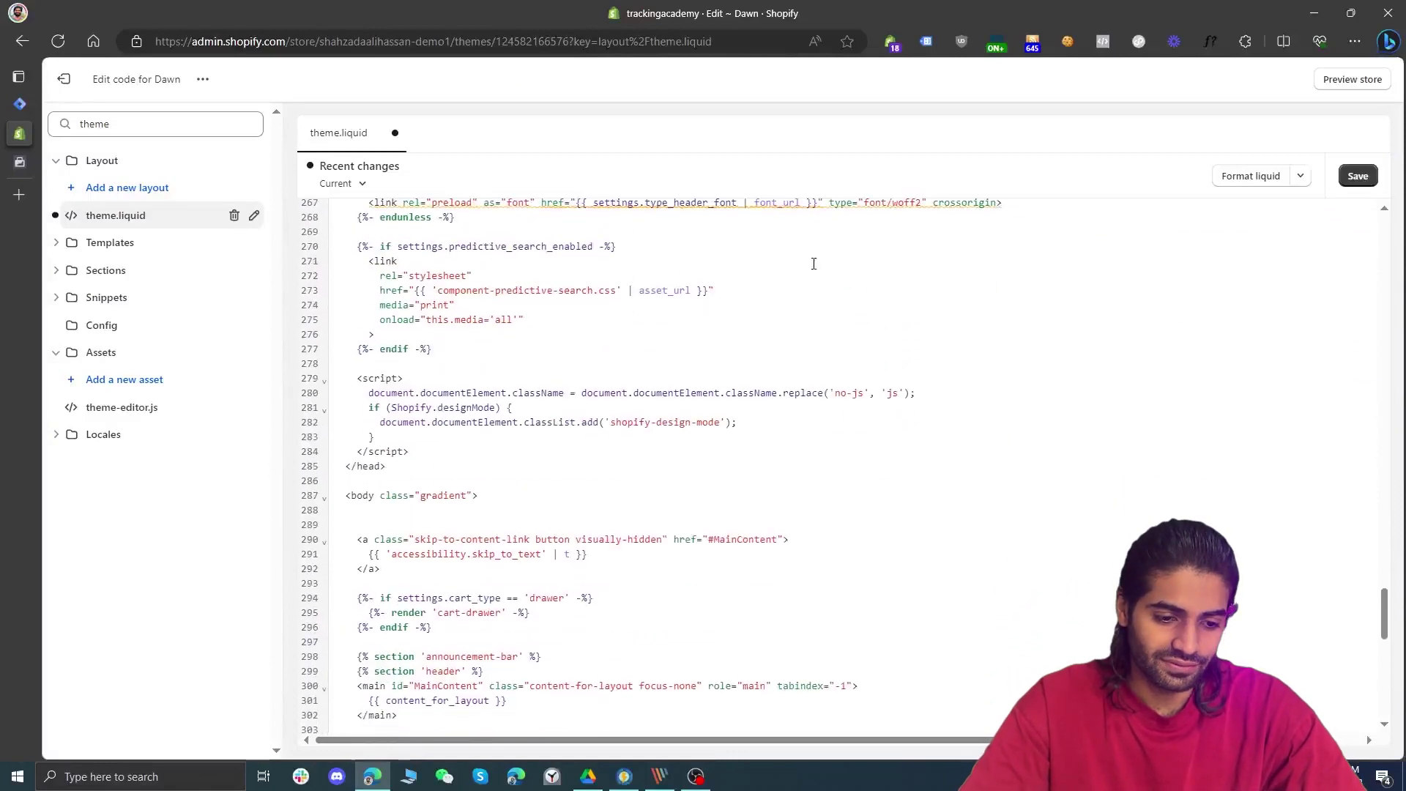
pyautogui.moveTo(376, 492); pyautogui.dragTo(338, 495)
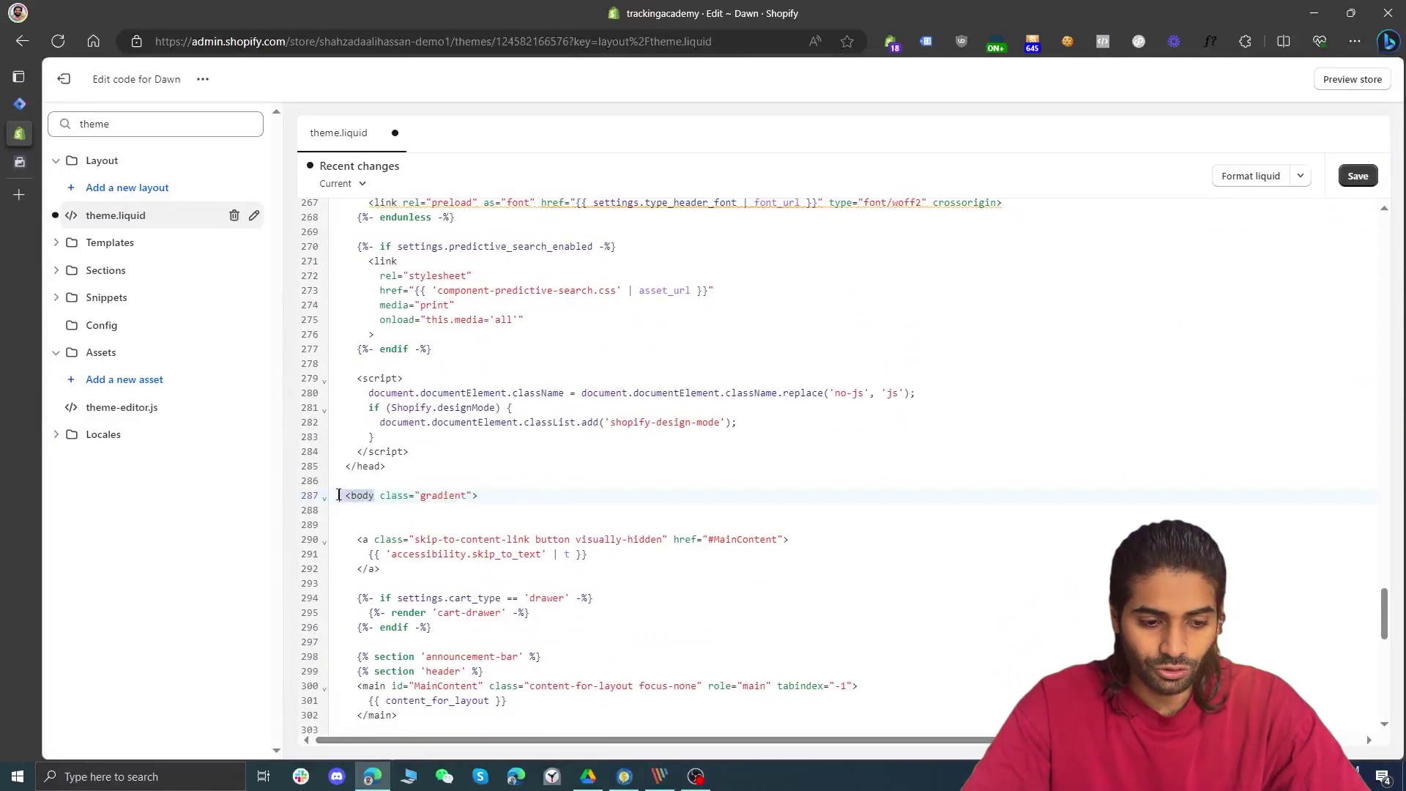
pyautogui.click(336, 510)
pyautogui.hotkey('ctrl', 'v')
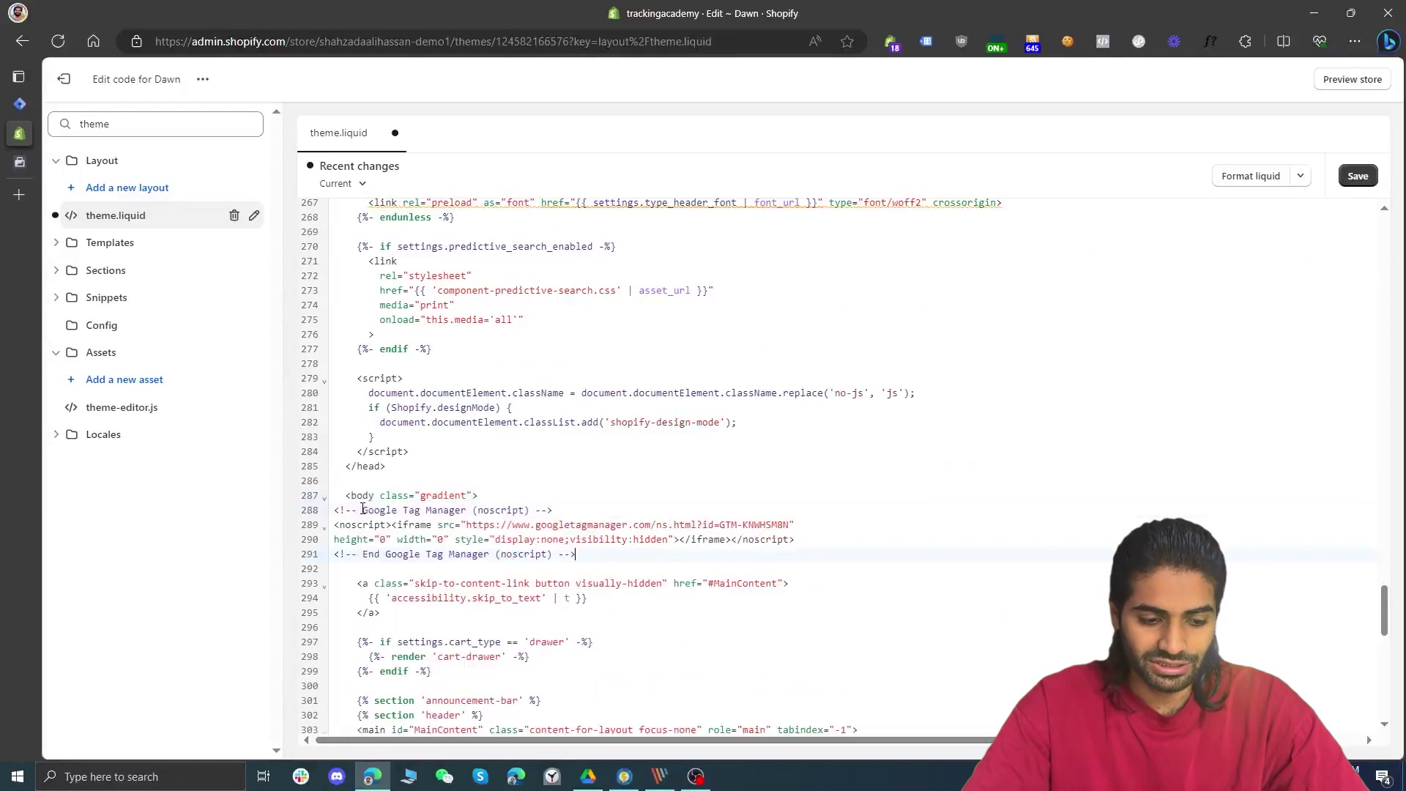
# Apply Format liquid to theme.liquid, check the inserted script block, and save the file.
pyautogui.click(1254, 180)
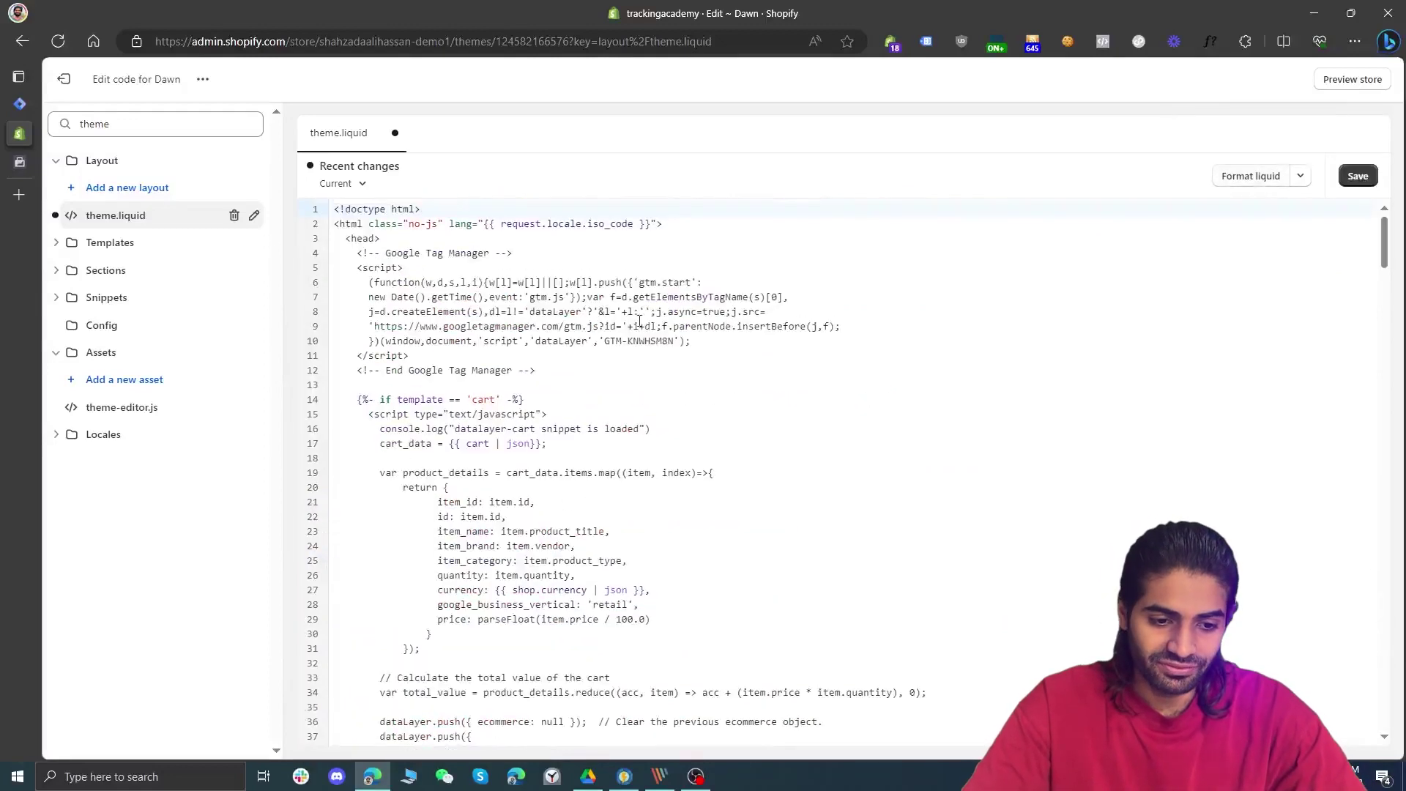
pyautogui.moveTo(538, 374); pyautogui.dragTo(300, 263)
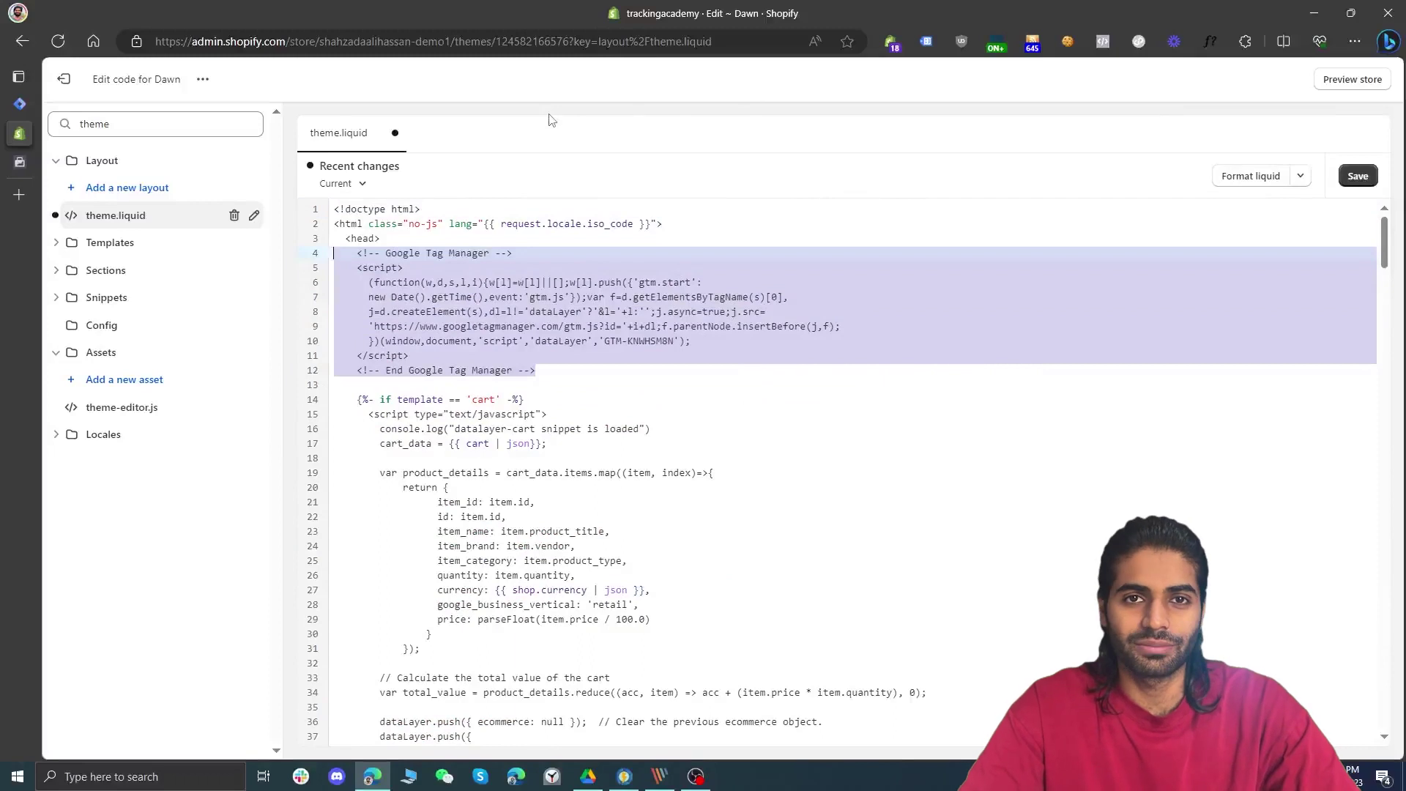
pyautogui.click(1357, 175)
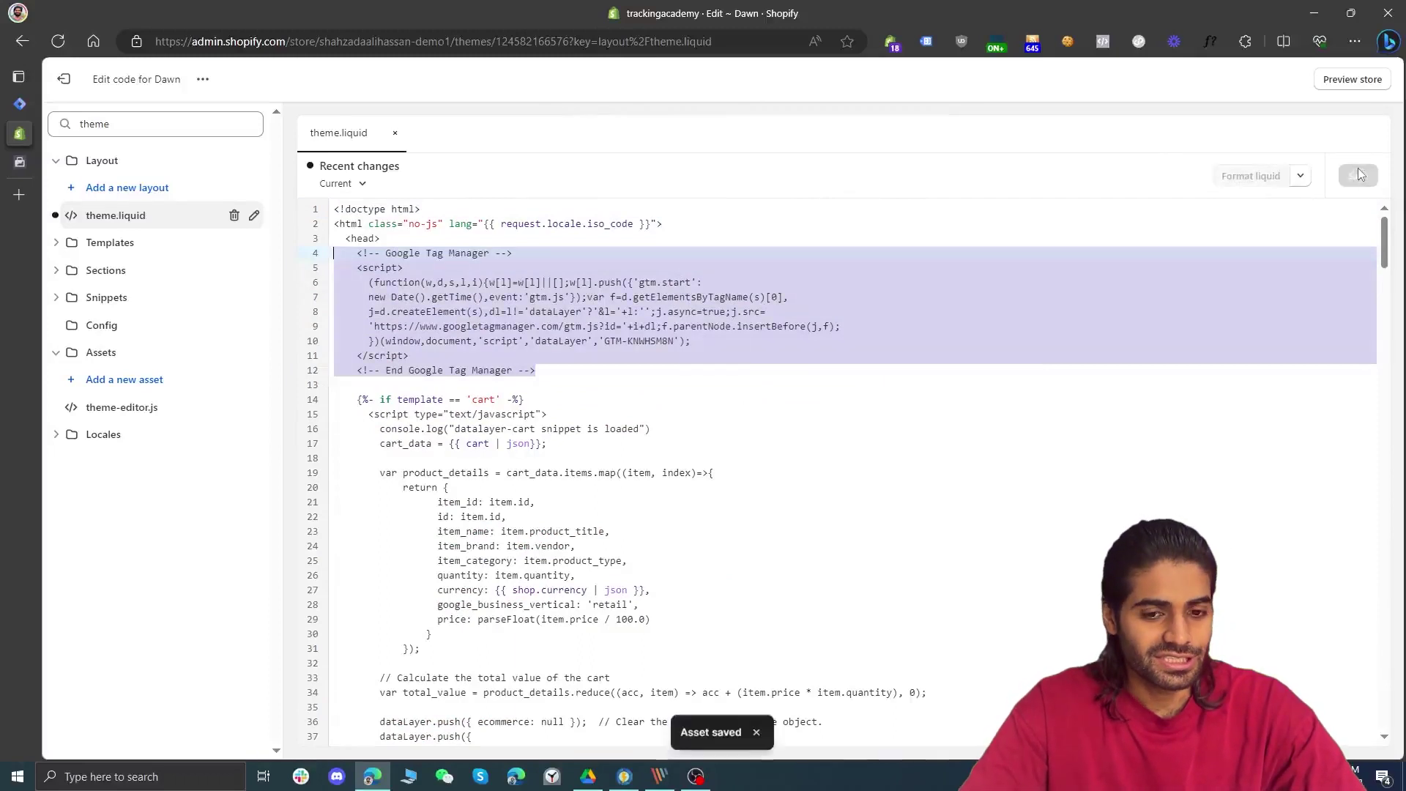
# Preview the container on the store URL and confirm Tag Assistant shows GTM-KNWHSM8N loading.
pyautogui.click(13, 108)
pyautogui.click(304, 188)
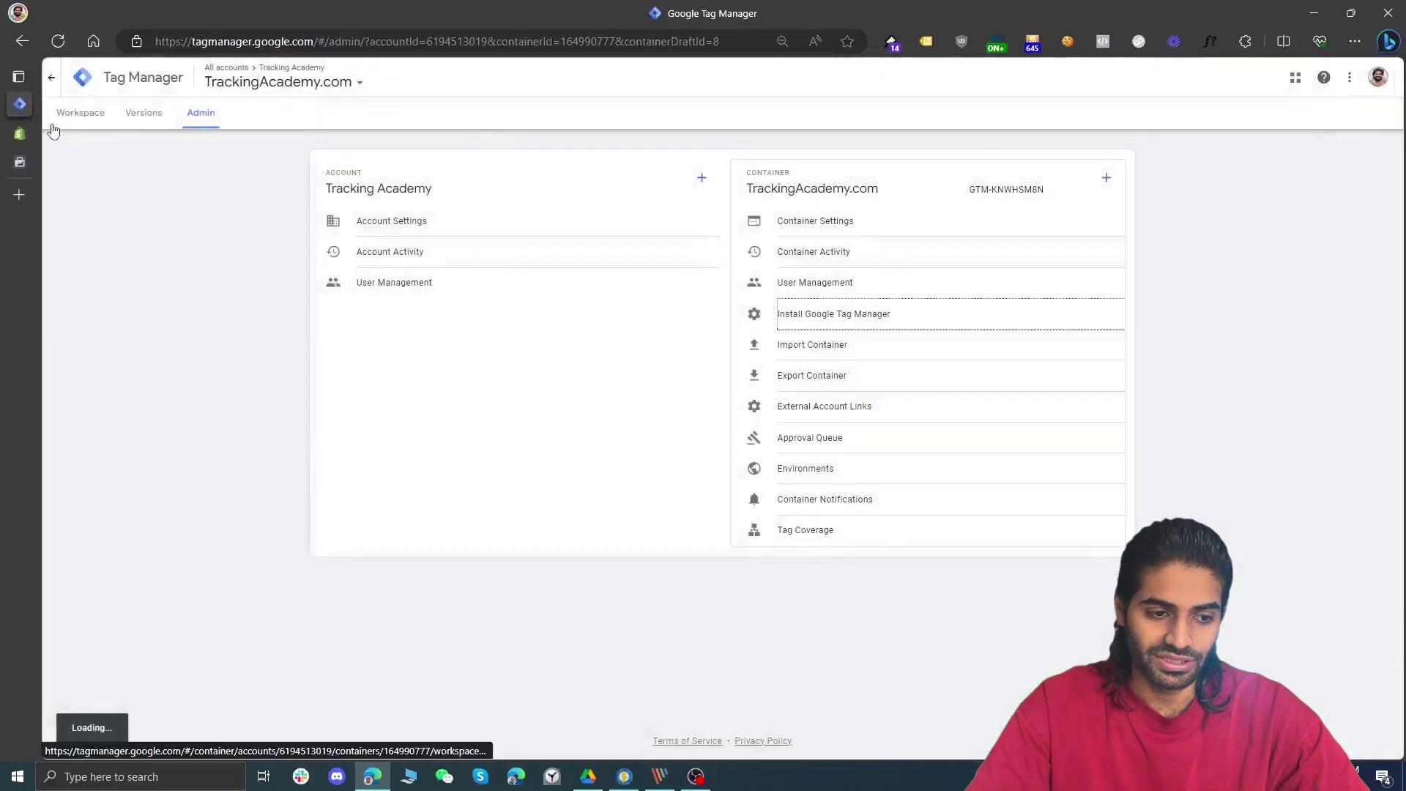
pyautogui.click(77, 119)
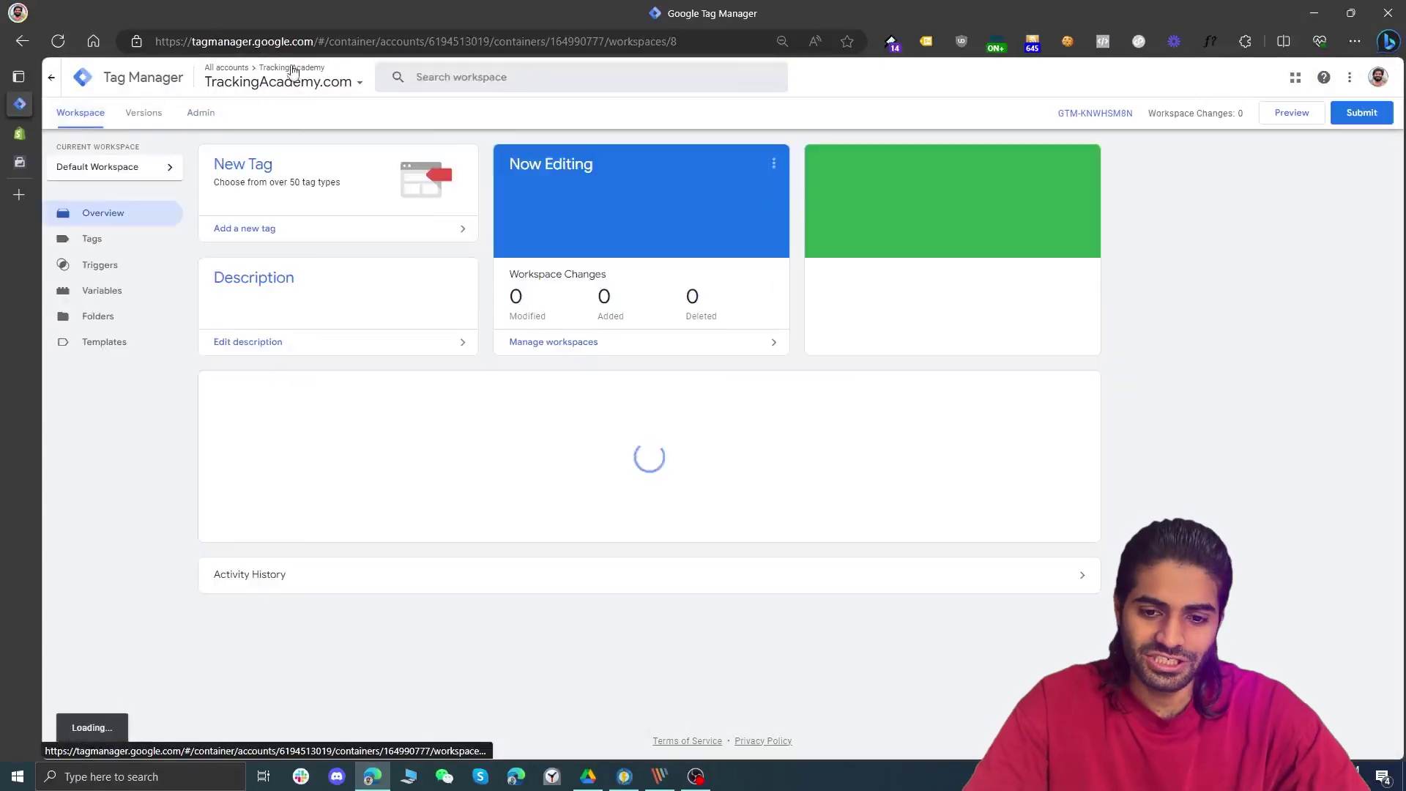
pyautogui.click(1279, 113)
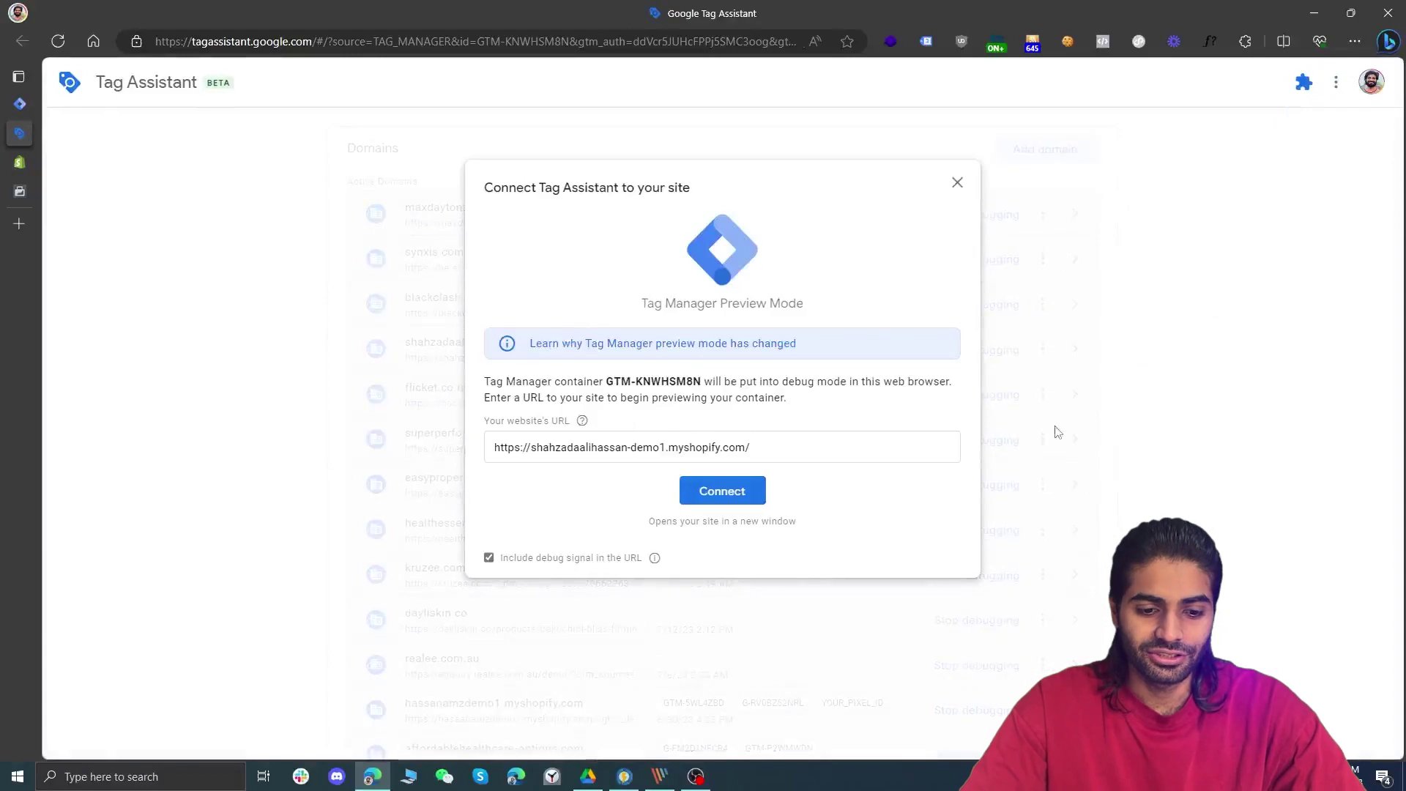
pyautogui.click(744, 495)
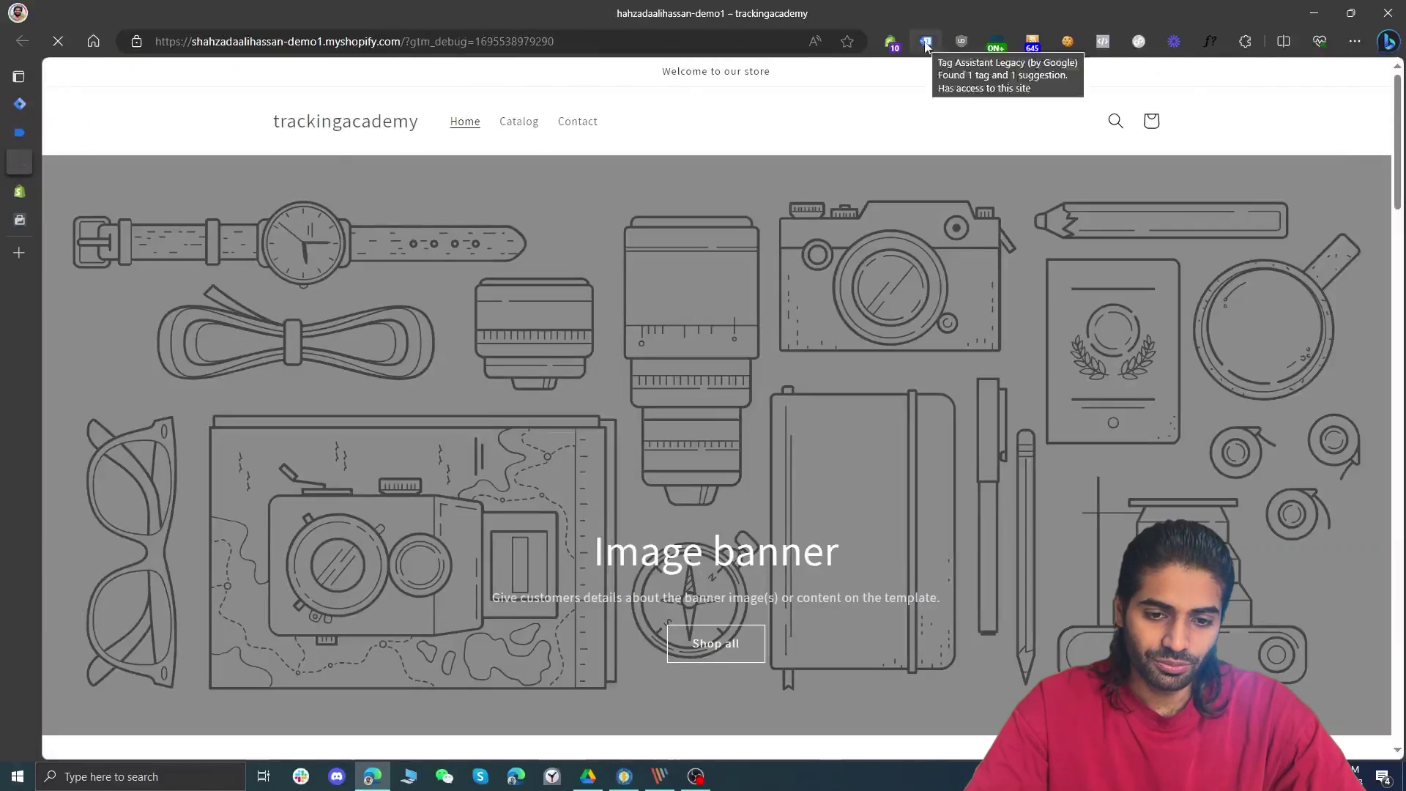
pyautogui.click(925, 42)
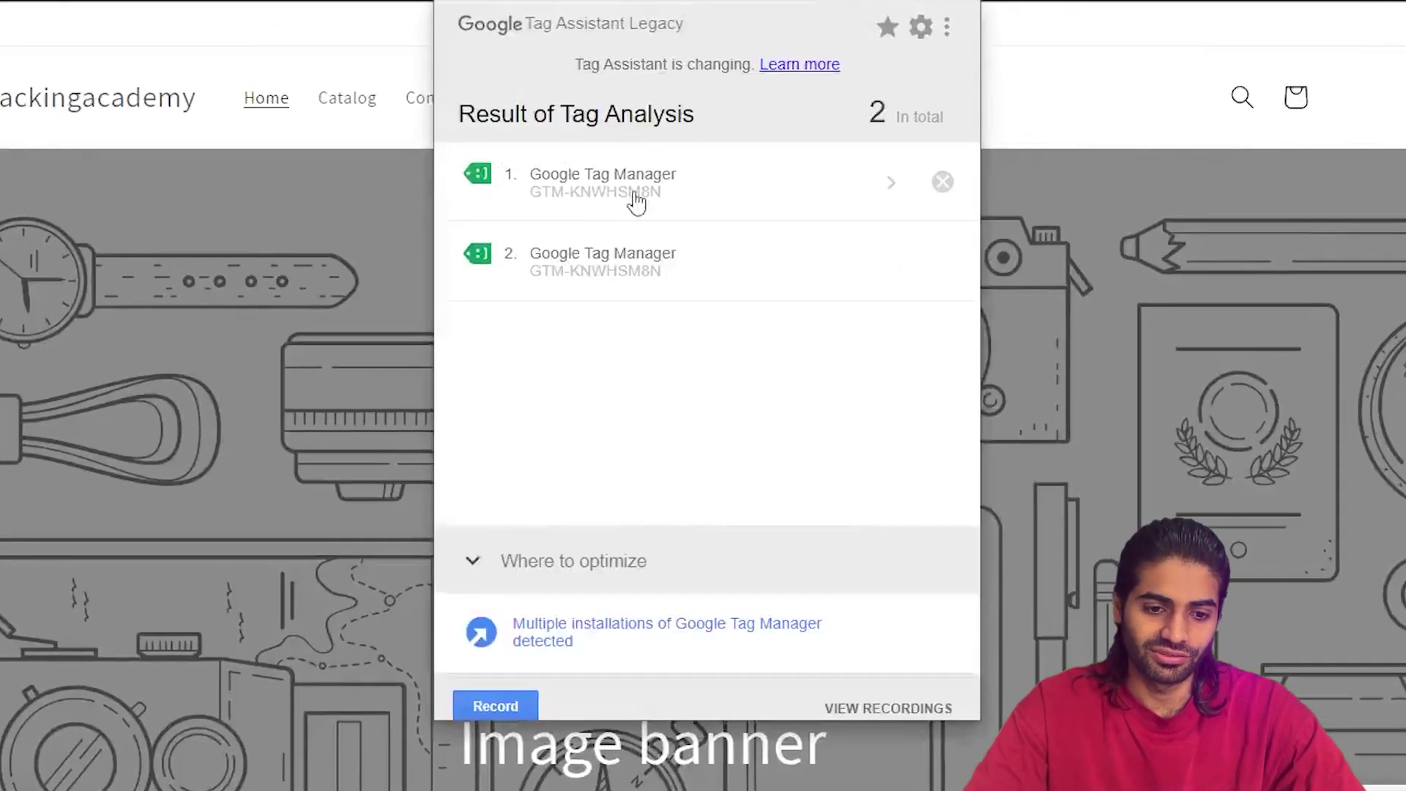
pyautogui.moveTo(33, 111)
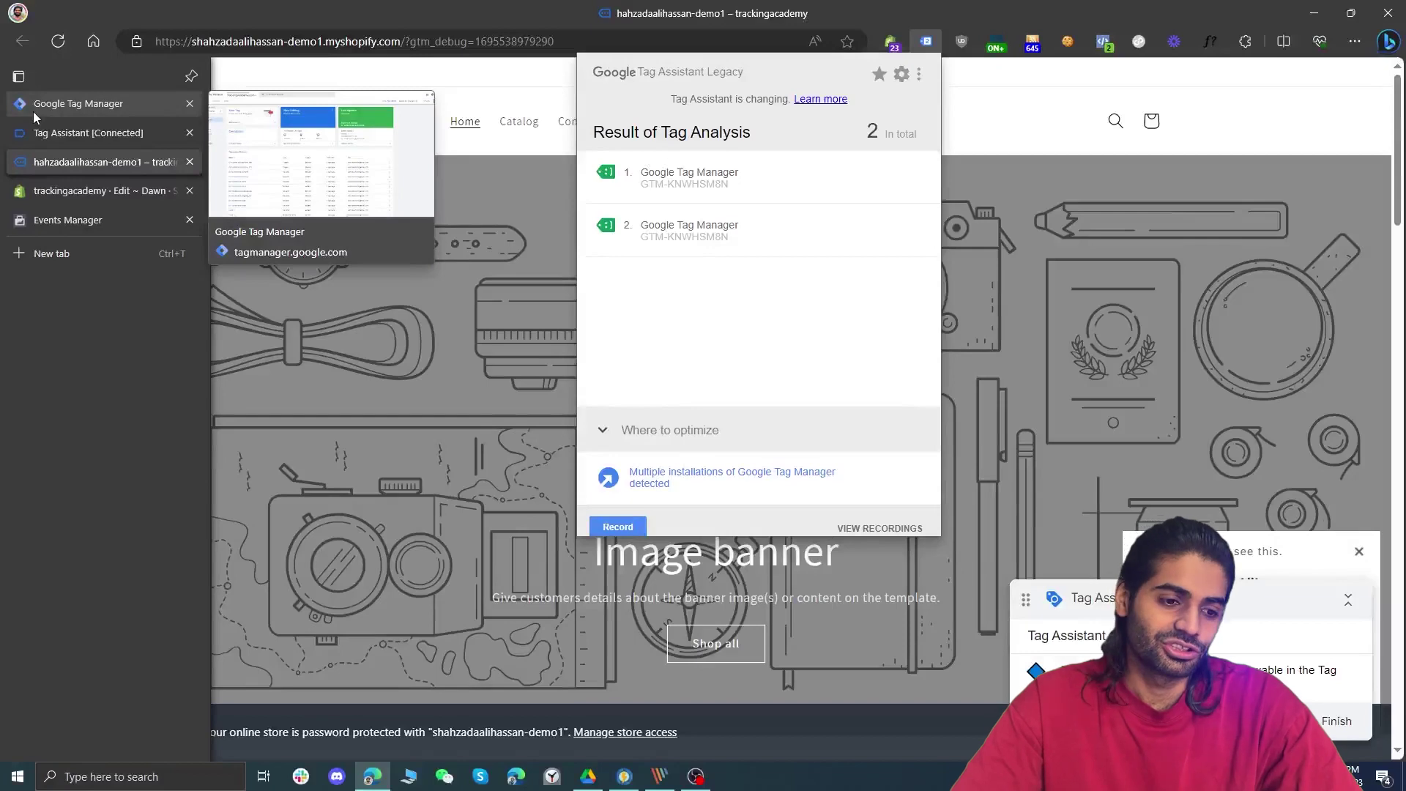
pyautogui.click(66, 219)
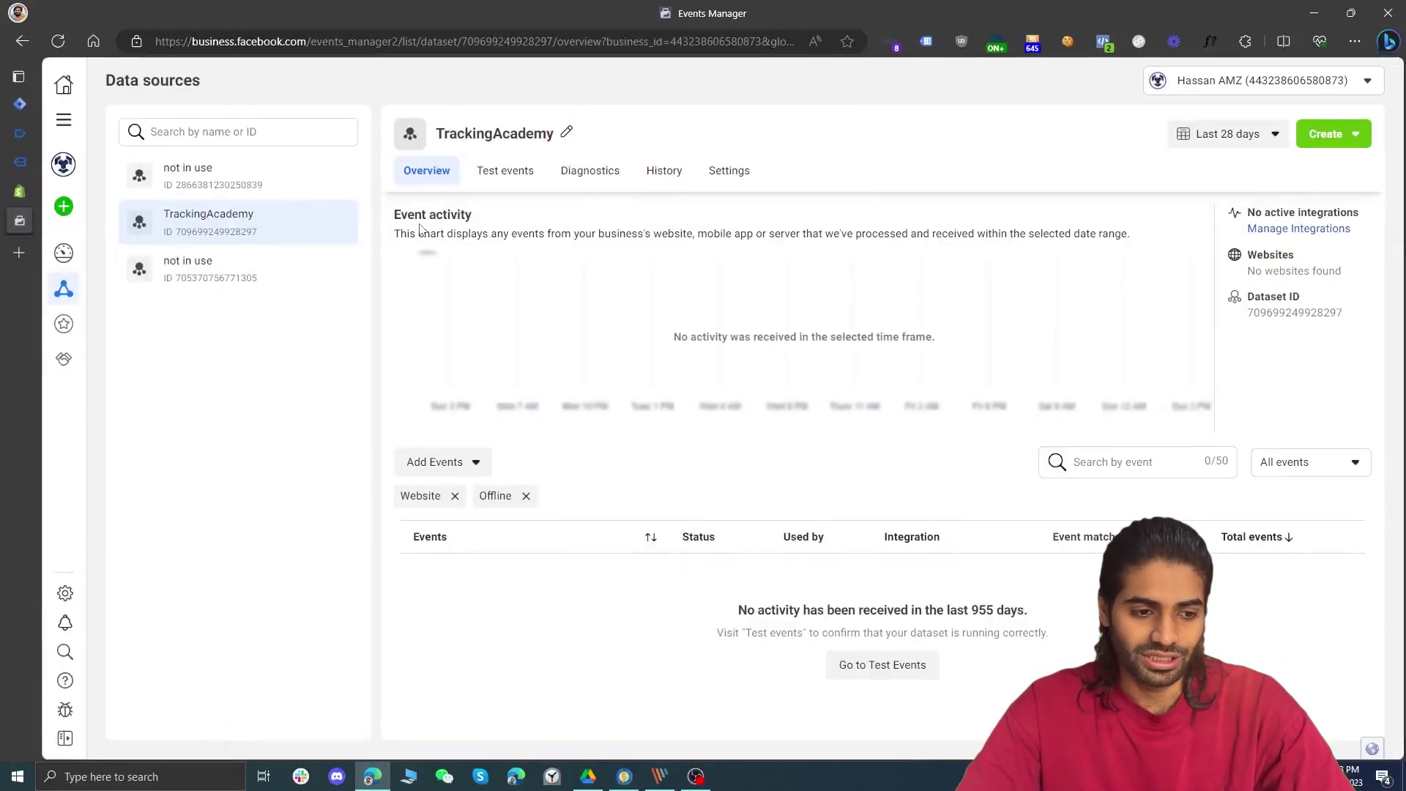
pyautogui.click(60, 120)
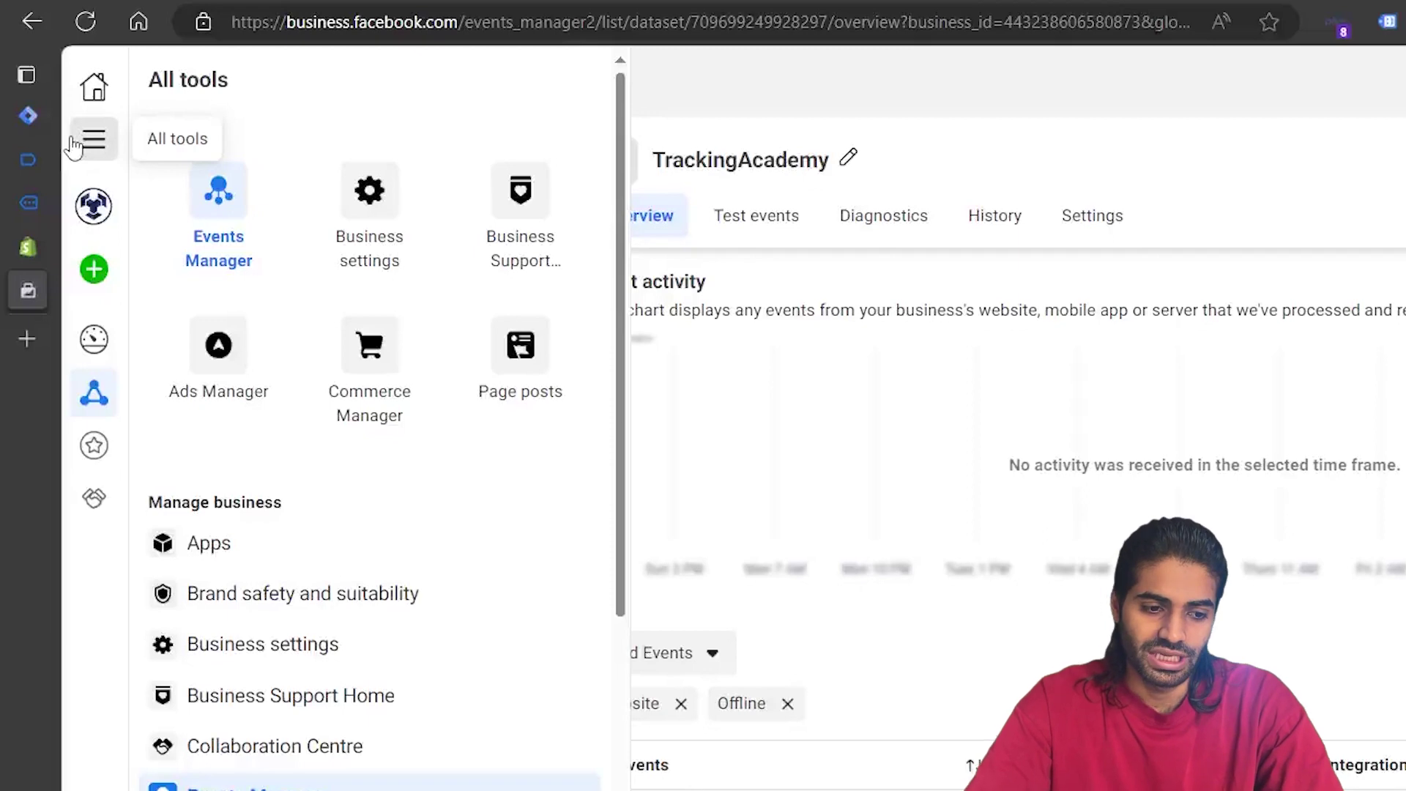
pyautogui.click(224, 222)
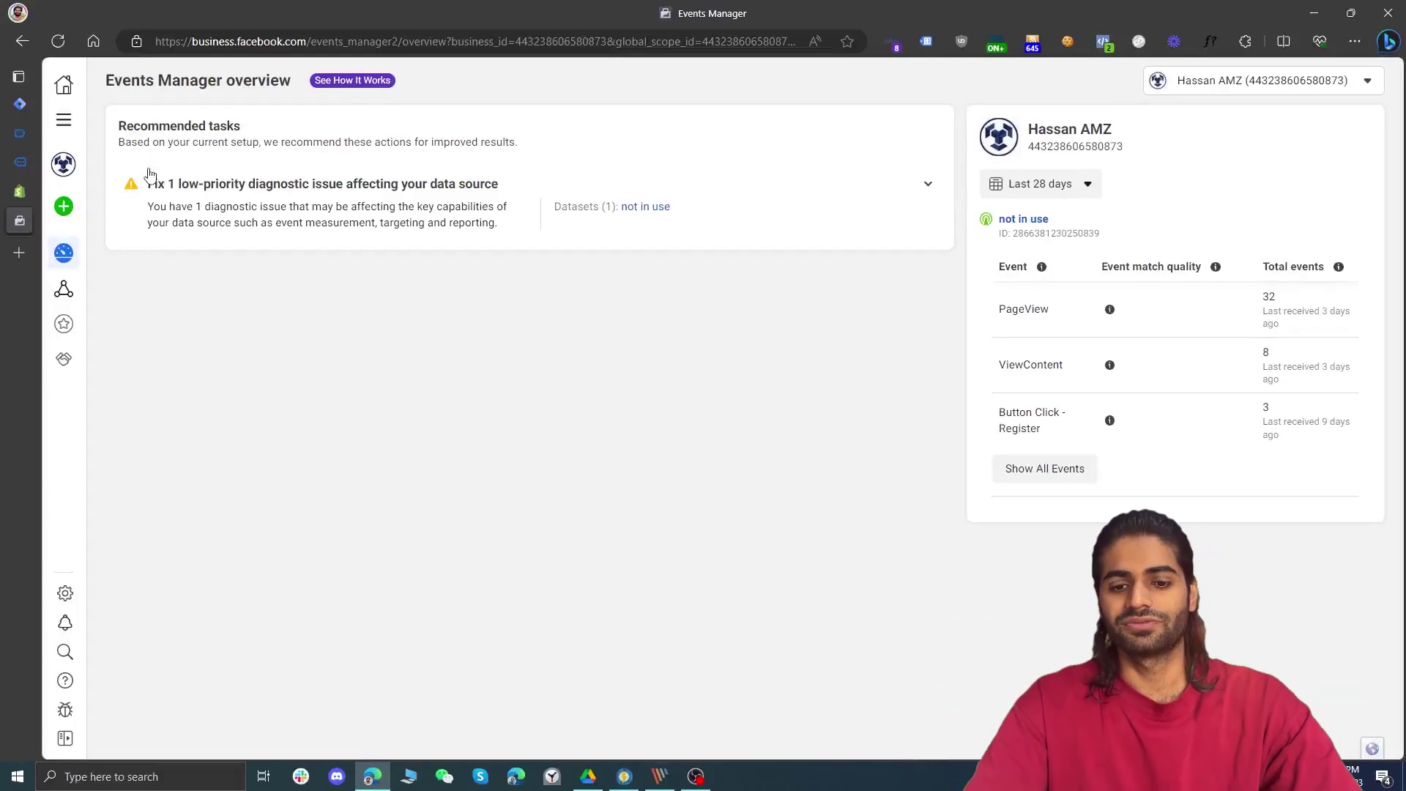
pyautogui.moveTo(85, 276)
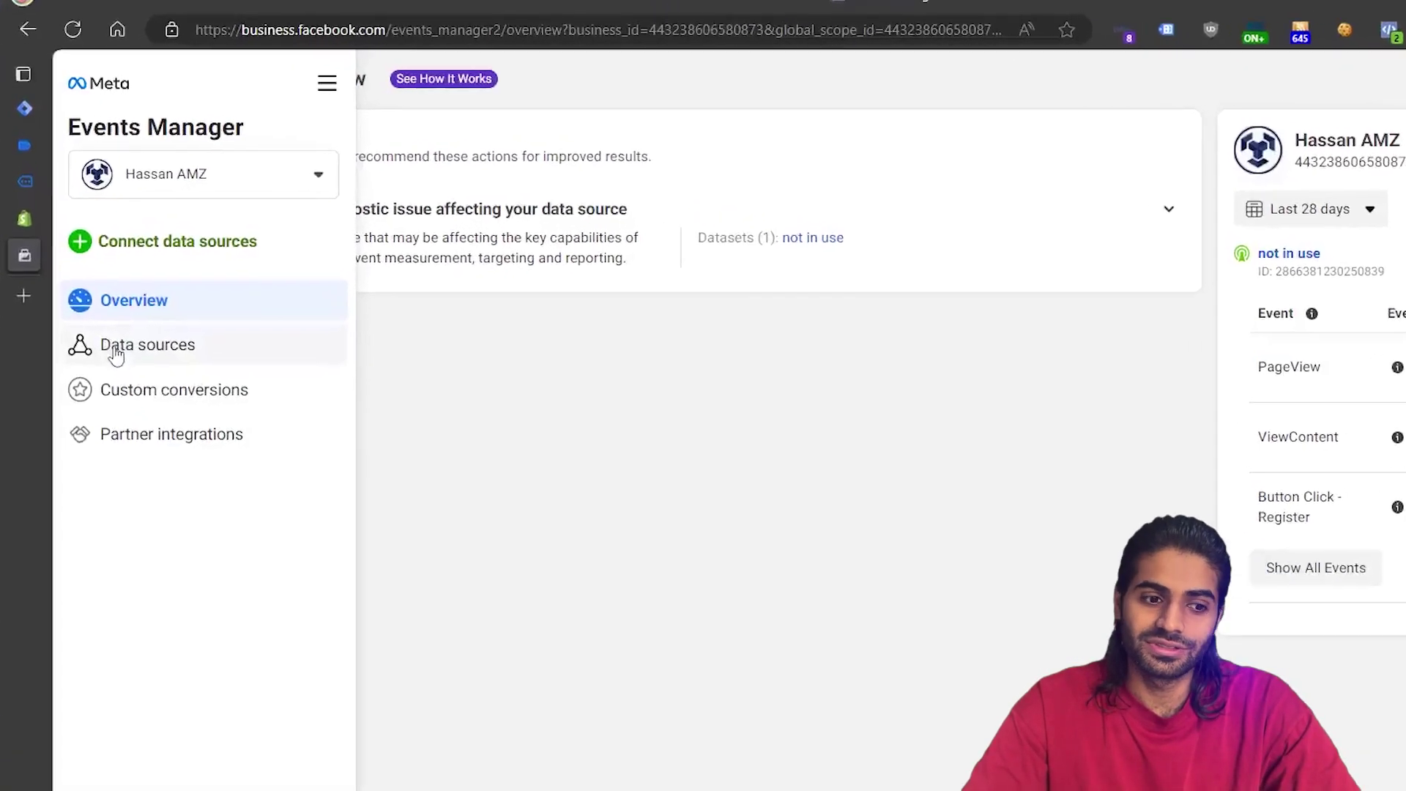
pyautogui.click(116, 353)
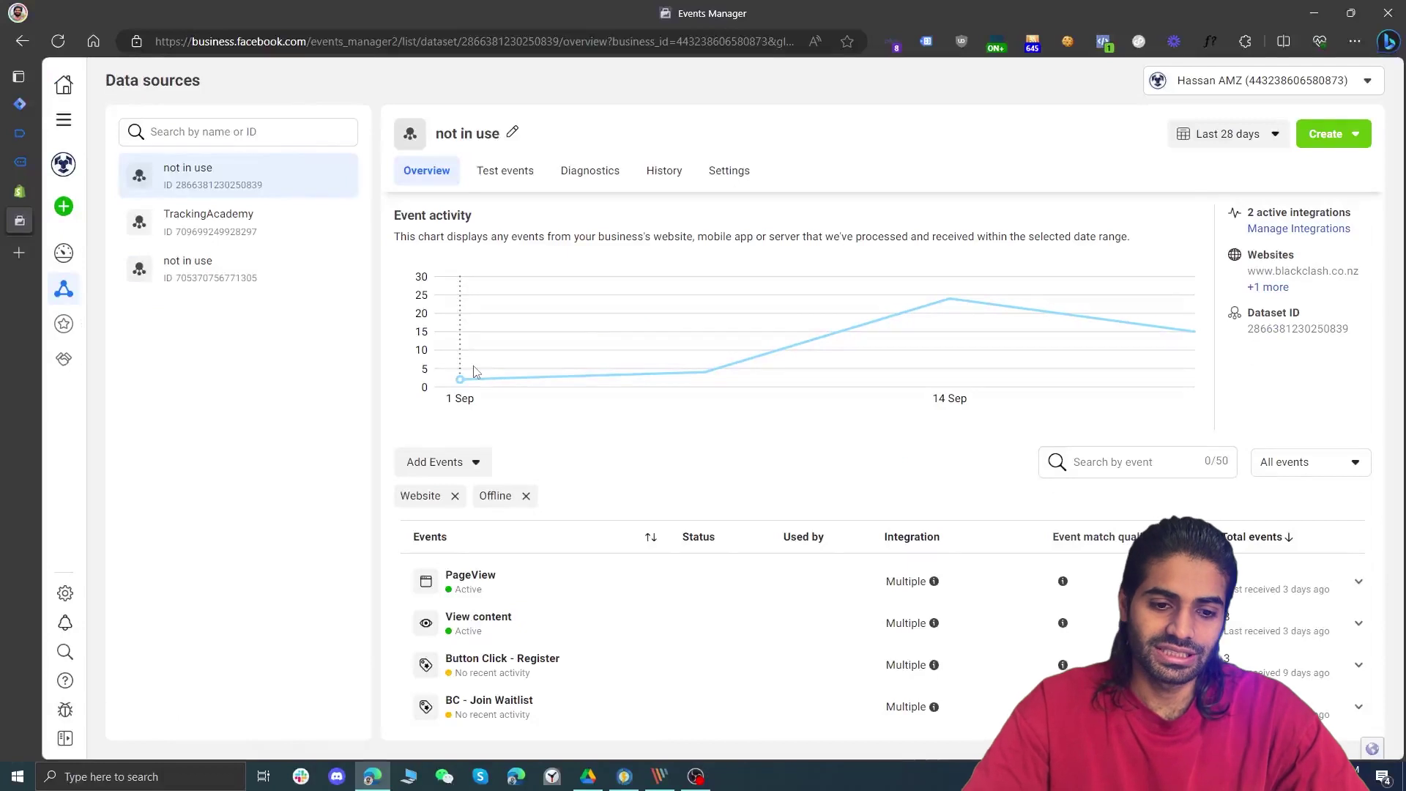
pyautogui.moveTo(64, 209)
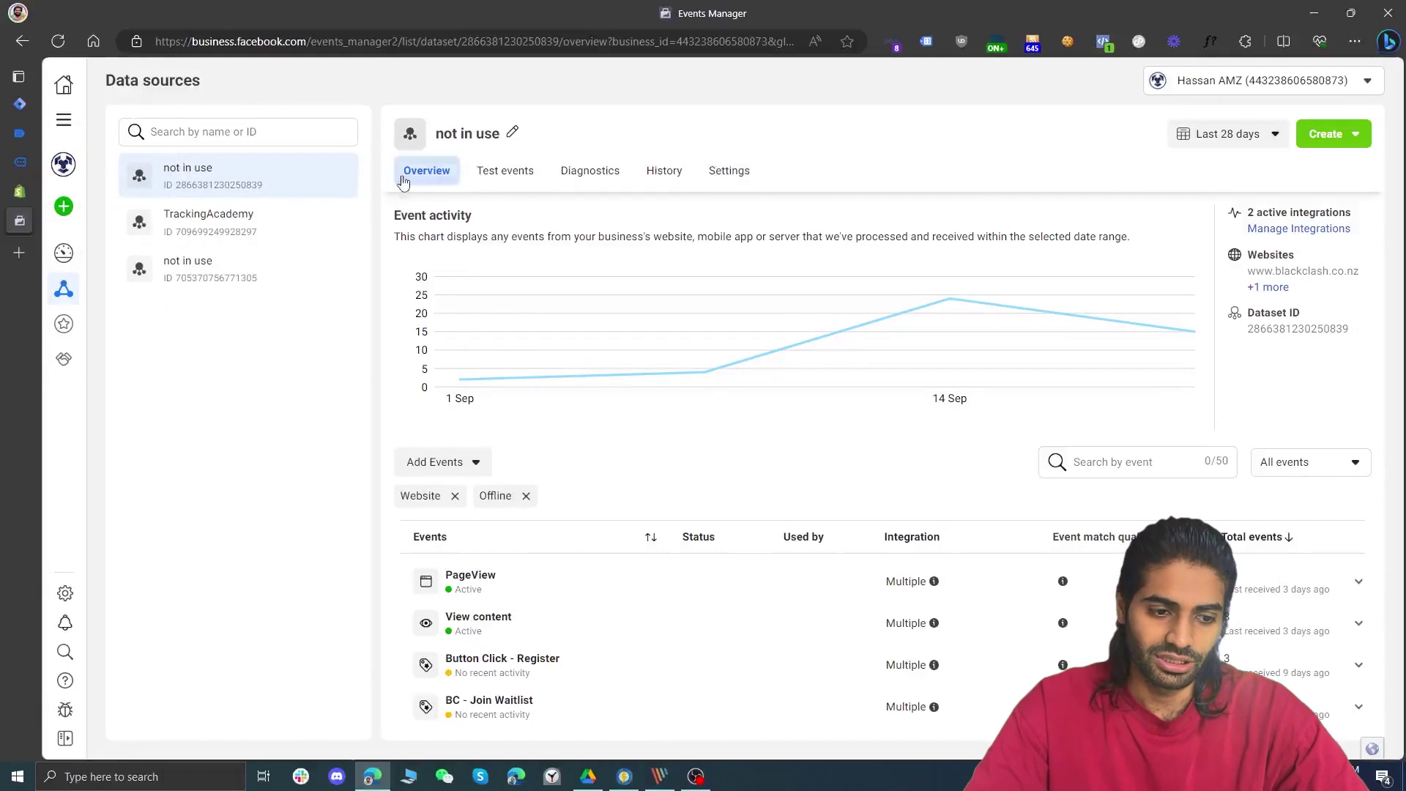
pyautogui.click(279, 227)
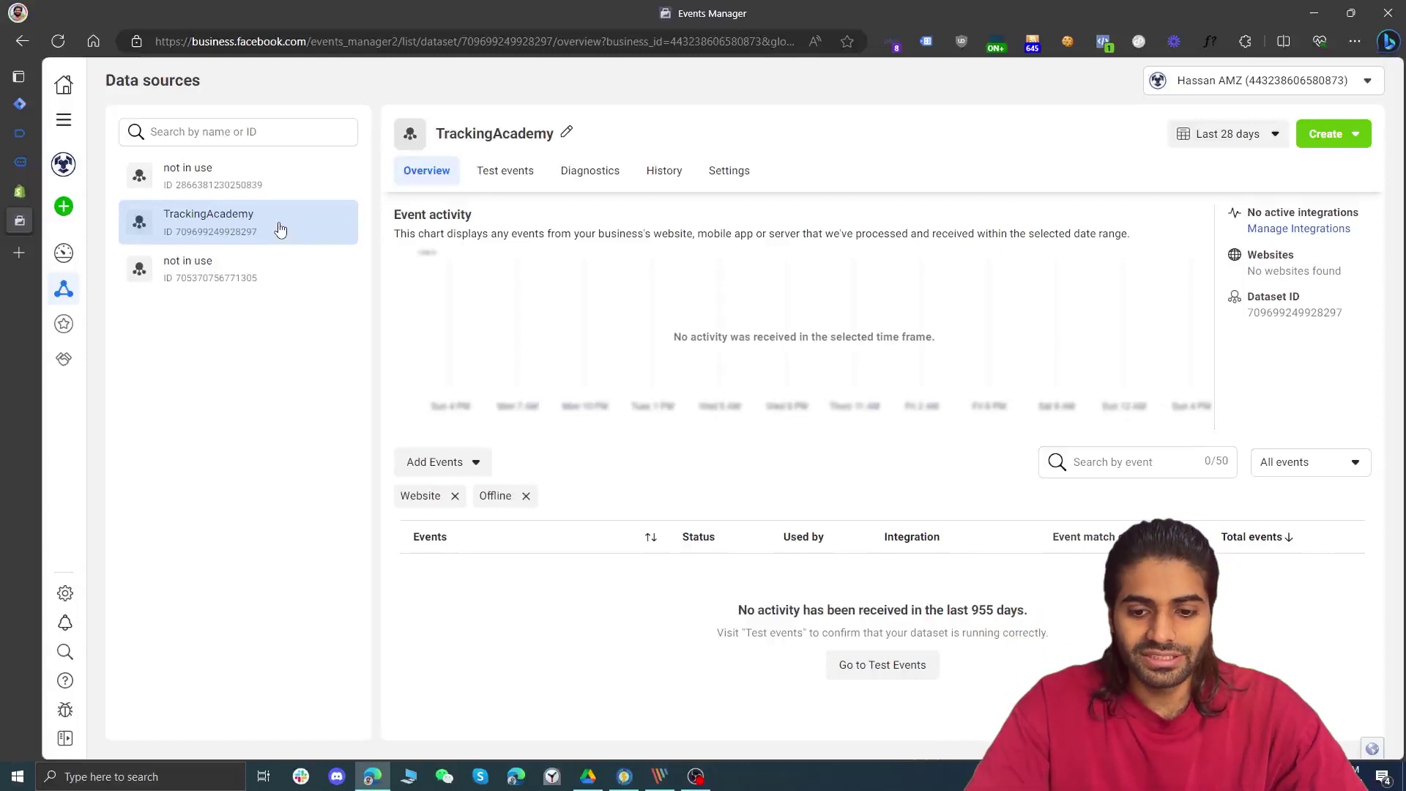
# Add a Meta Pixel integration for TrackingAcademy using Manually Add Code, and copy the base code.
pyautogui.click(453, 469)
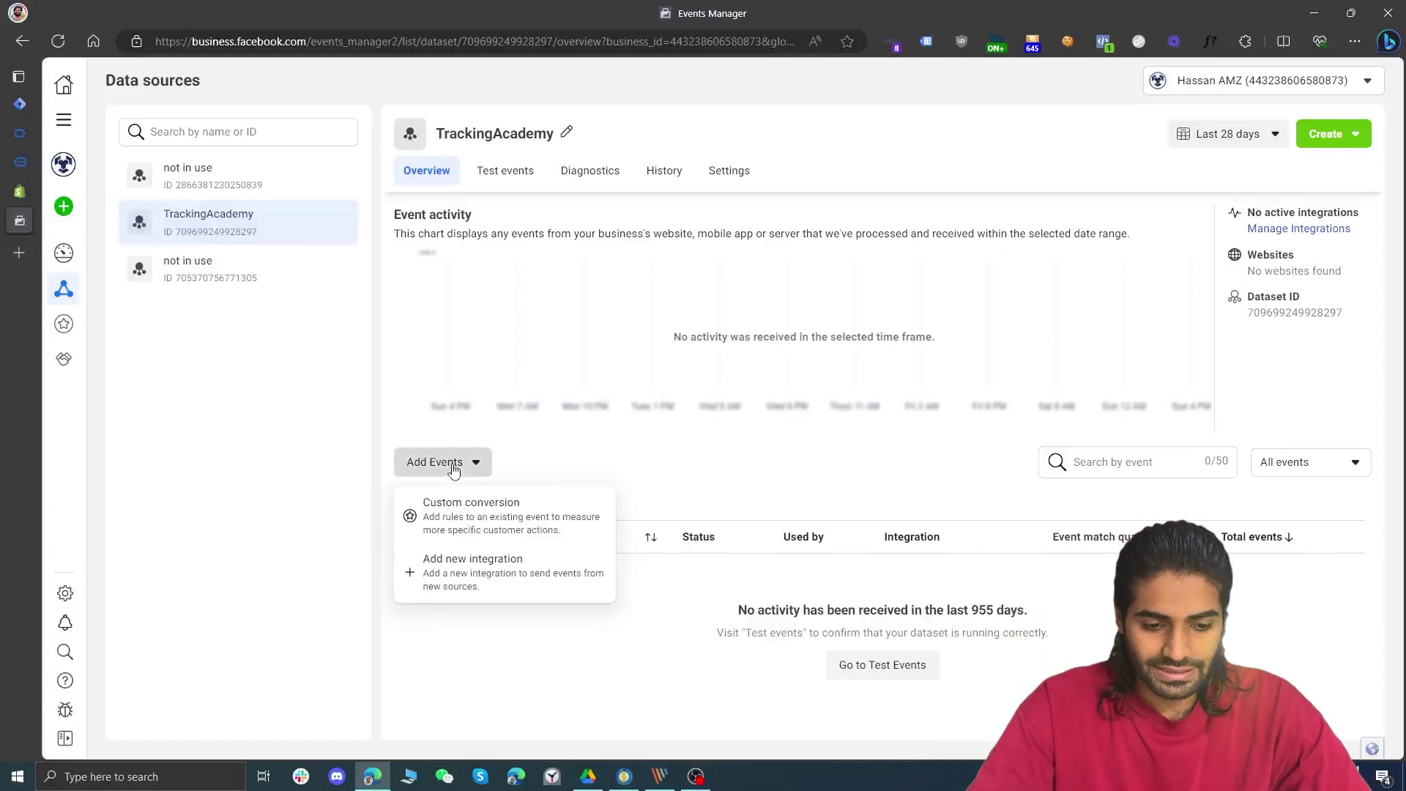
pyautogui.click(510, 586)
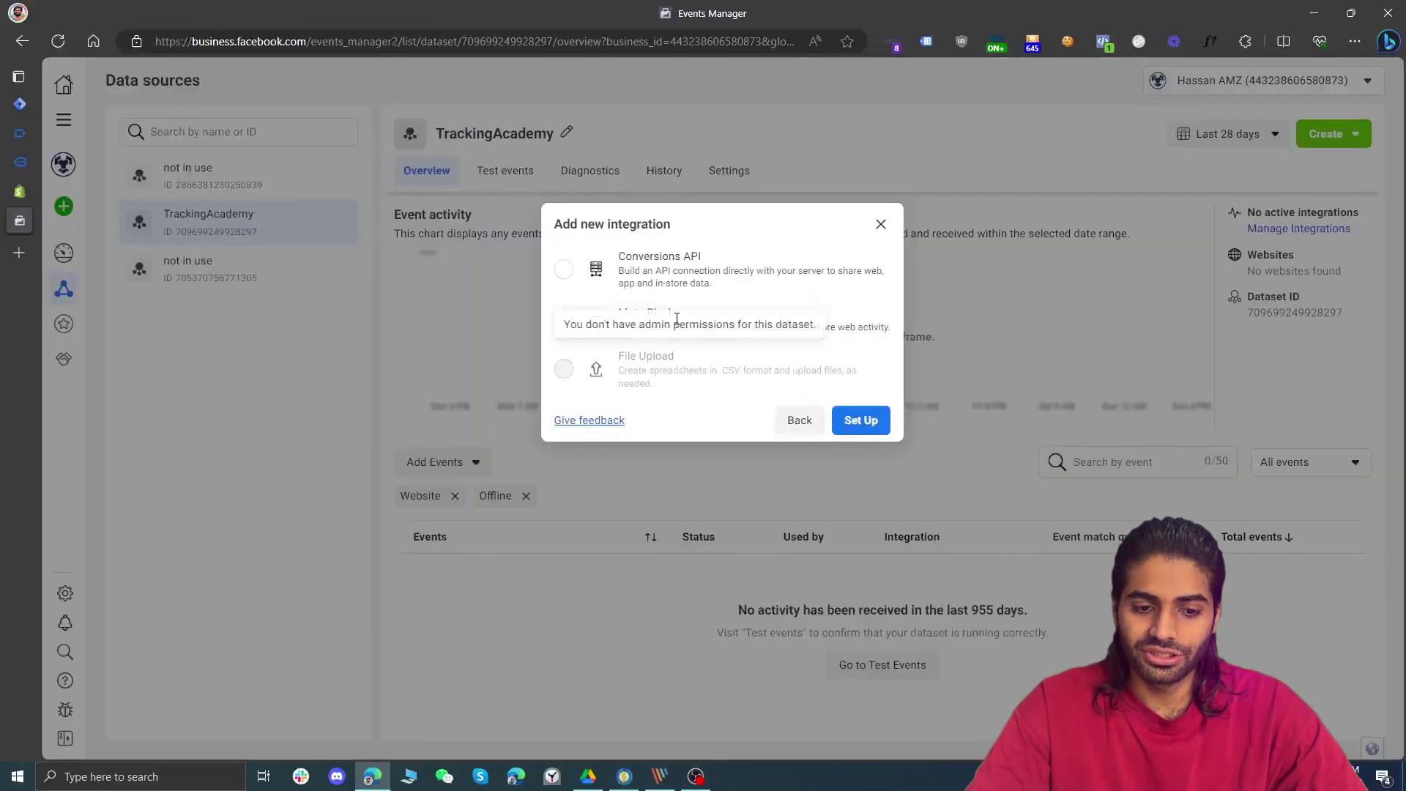
pyautogui.click(562, 321)
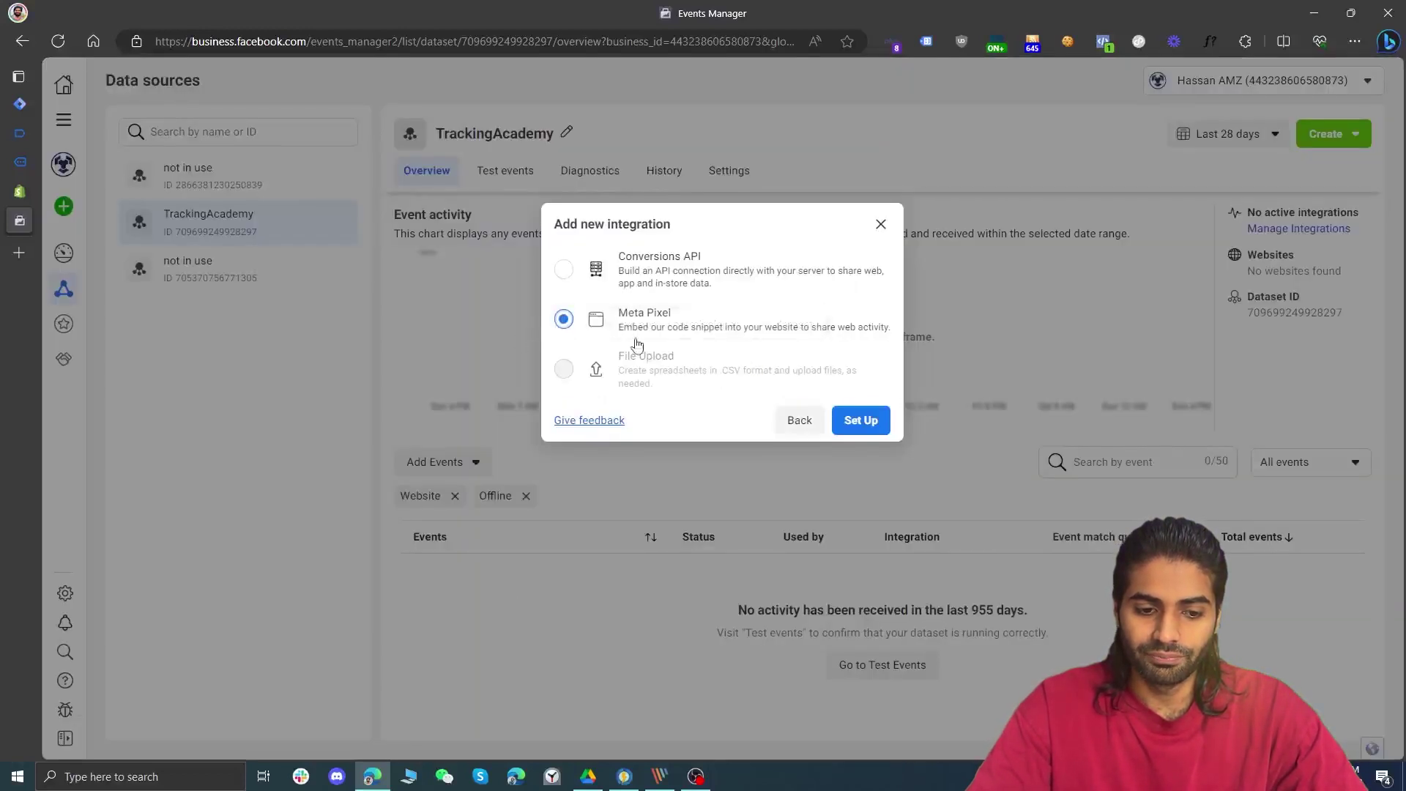
pyautogui.click(860, 421)
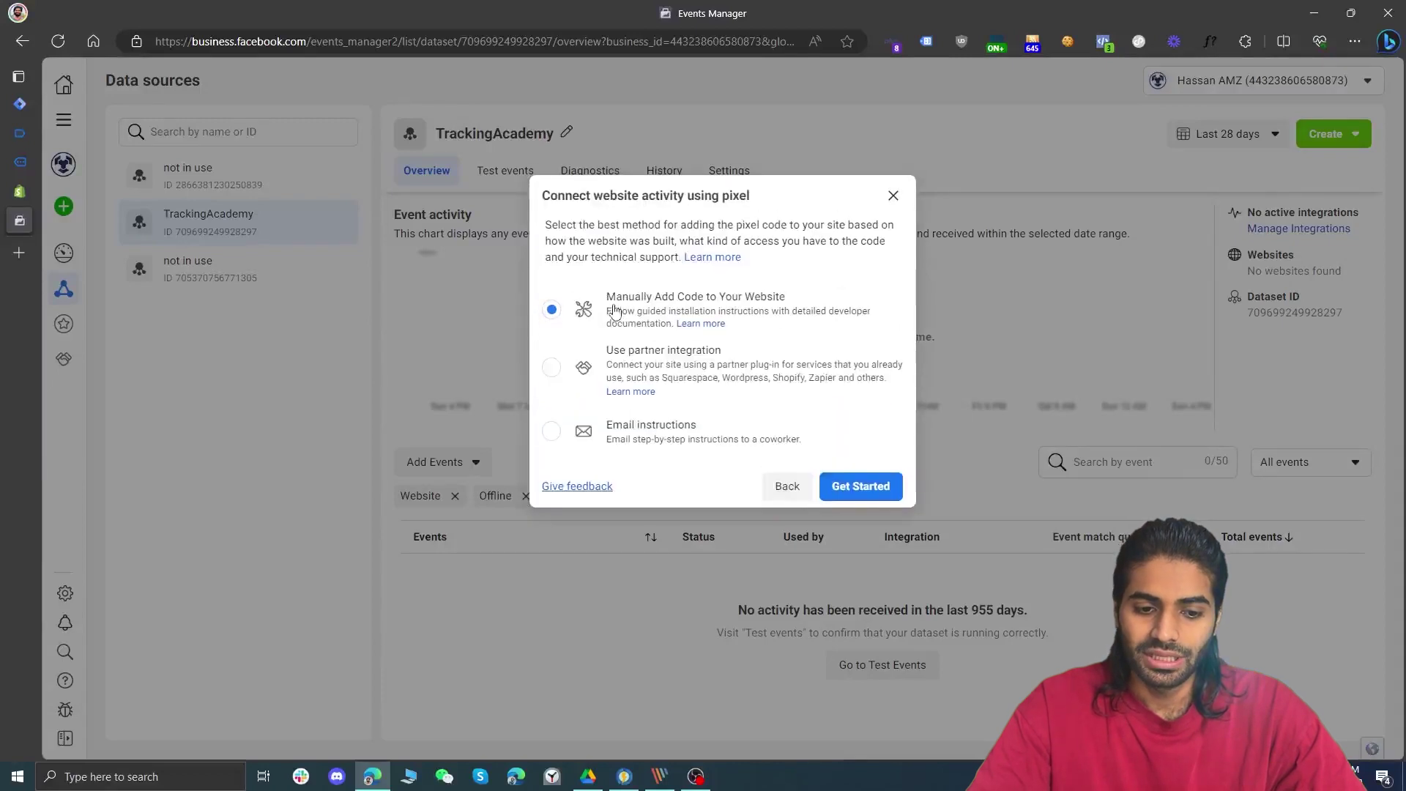
pyautogui.click(862, 485)
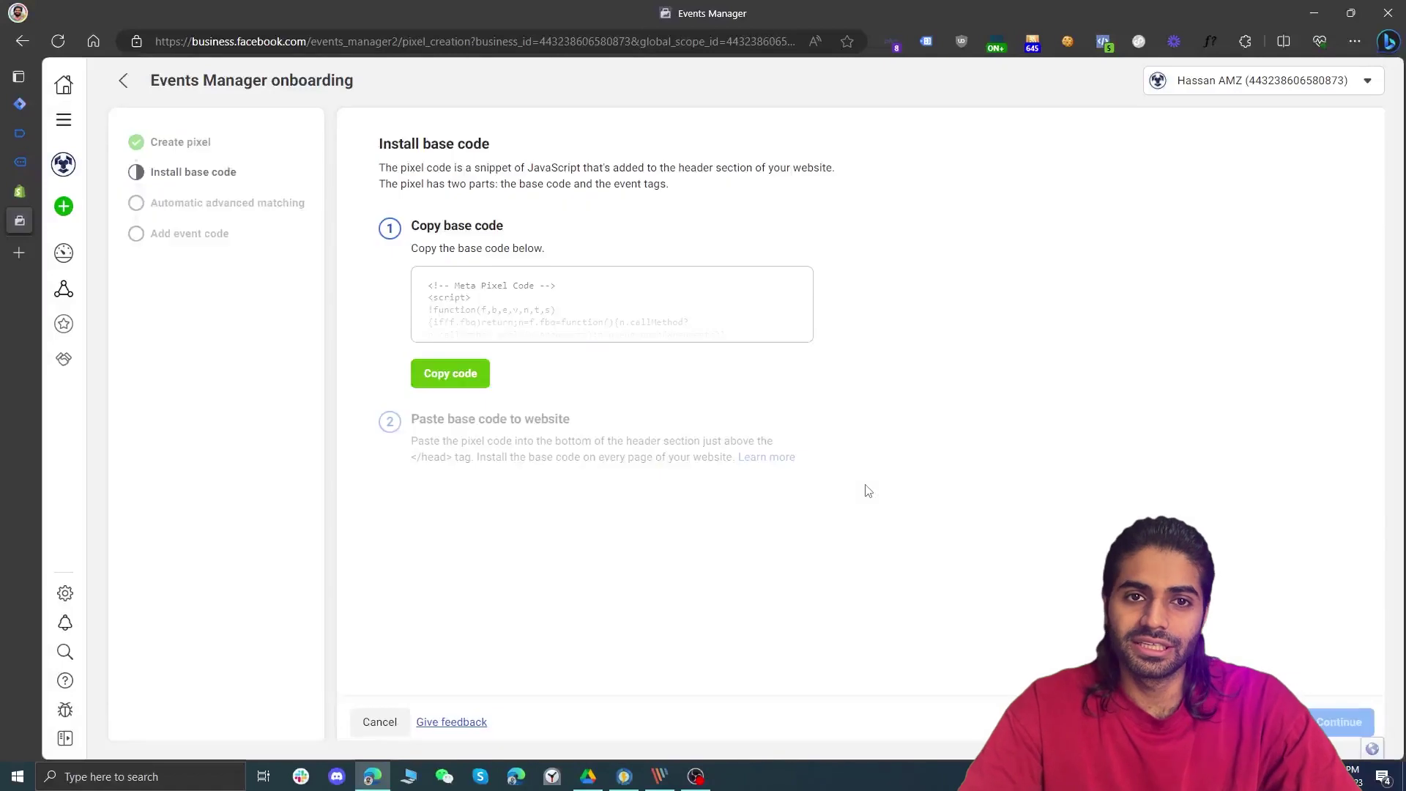
pyautogui.click(438, 377)
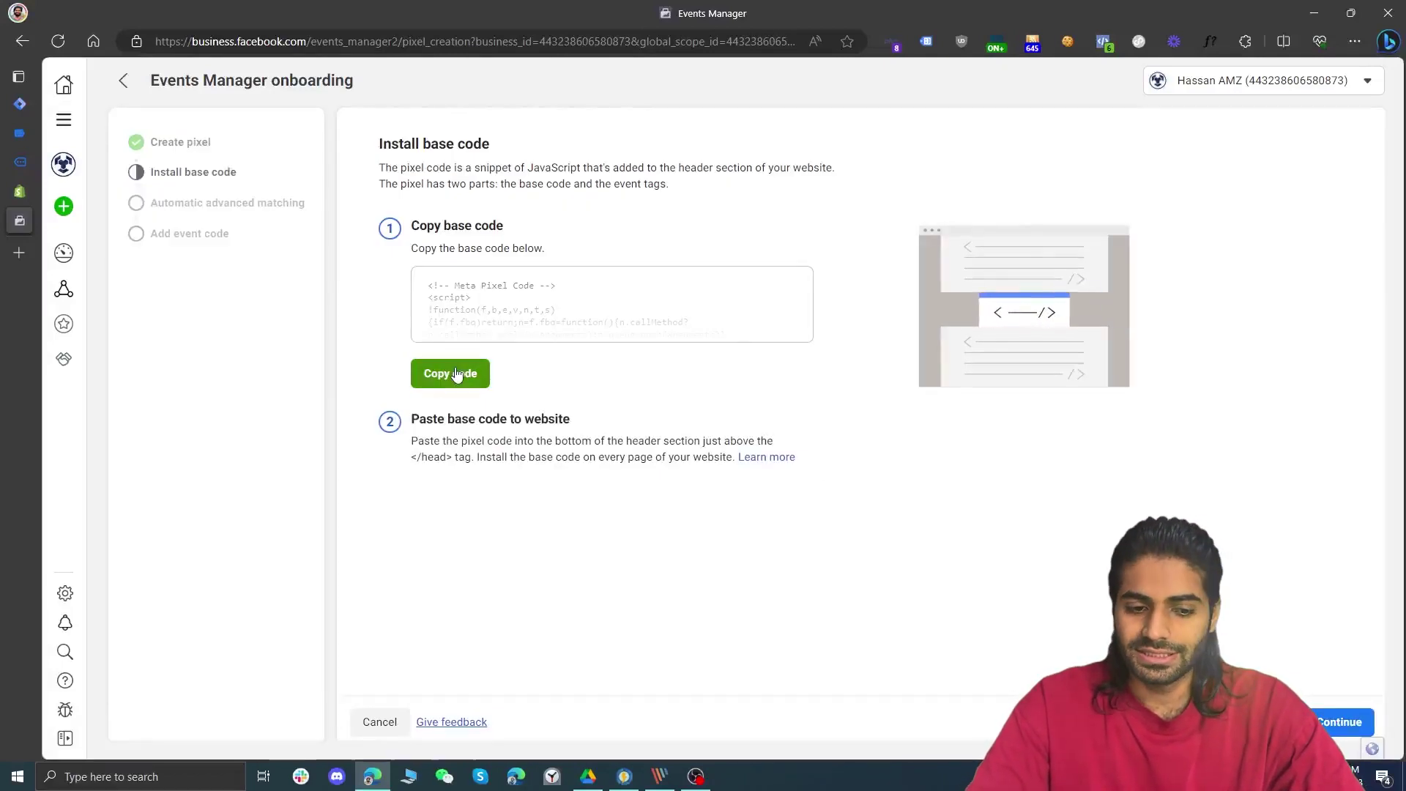
pyautogui.click(12, 110)
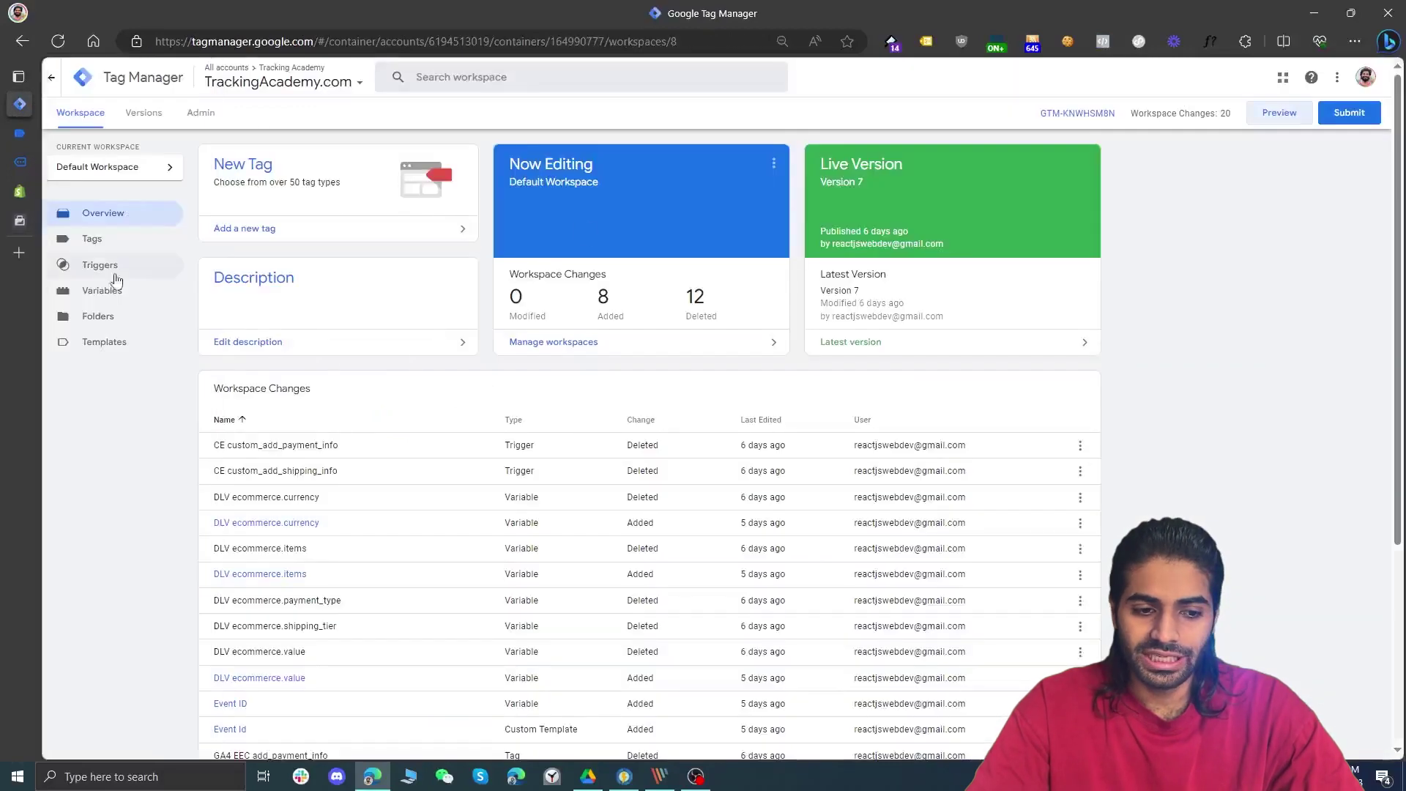
# Create a new Custom HTML tag firing on All Pages containing the formatted Meta Pixel code.
pyautogui.click(86, 242)
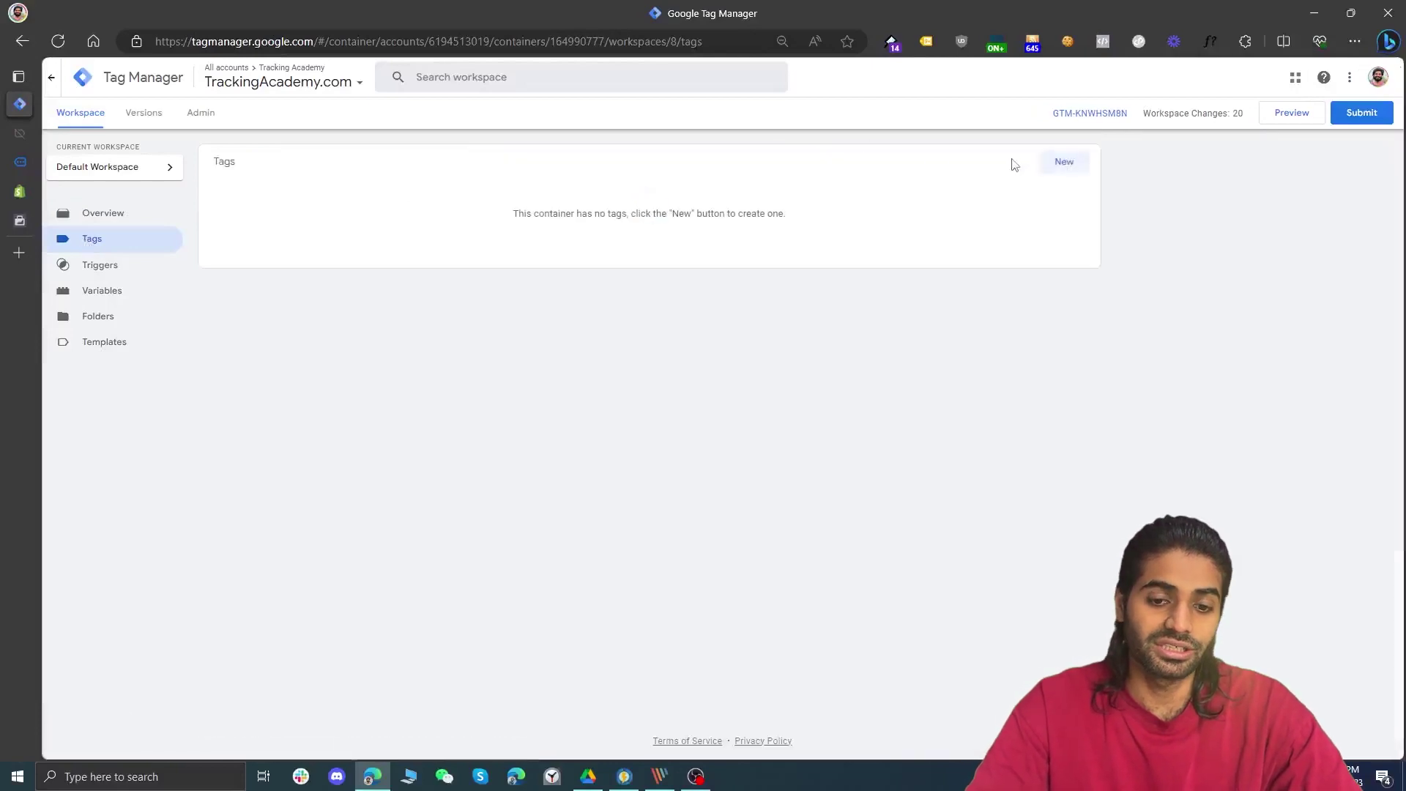
pyautogui.click(1046, 168)
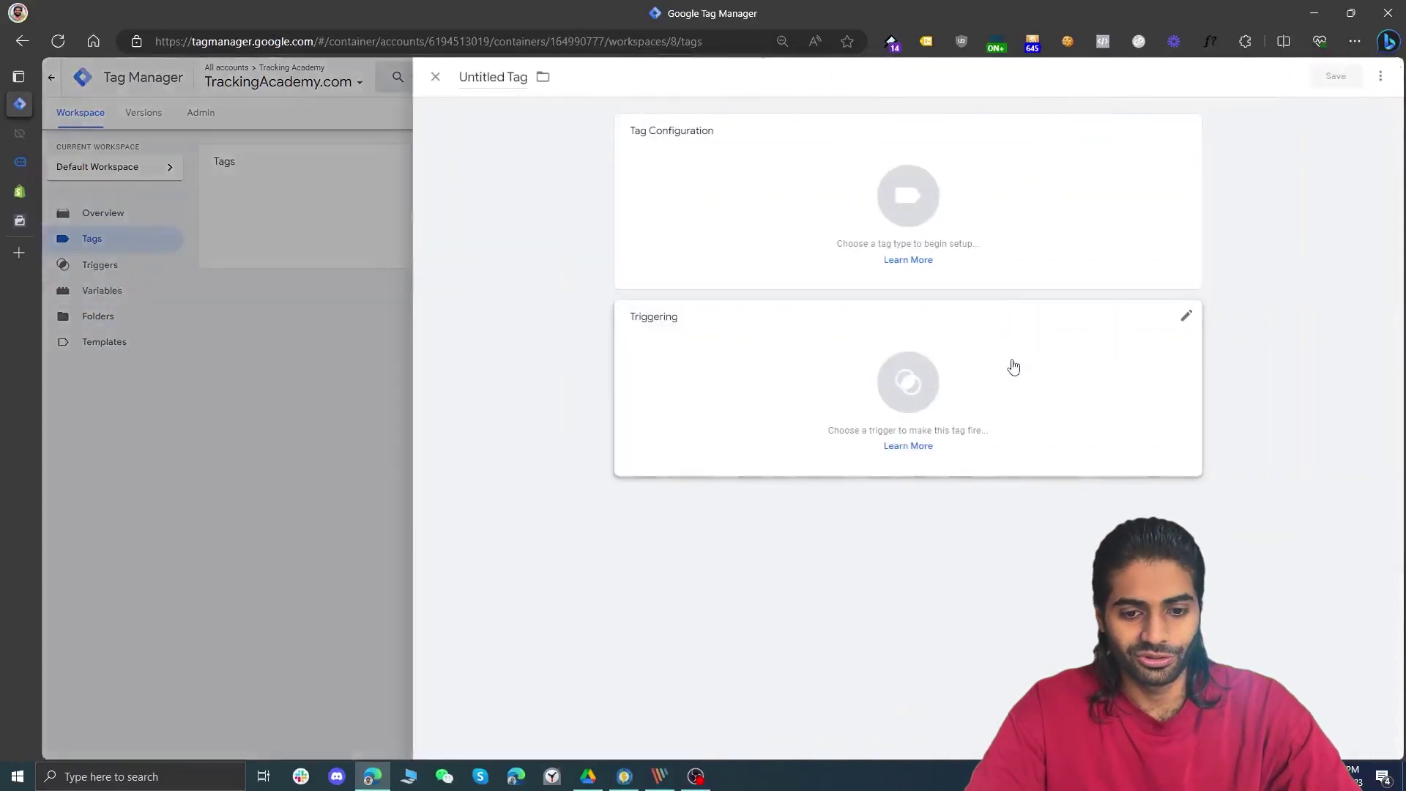
pyautogui.click(1014, 367)
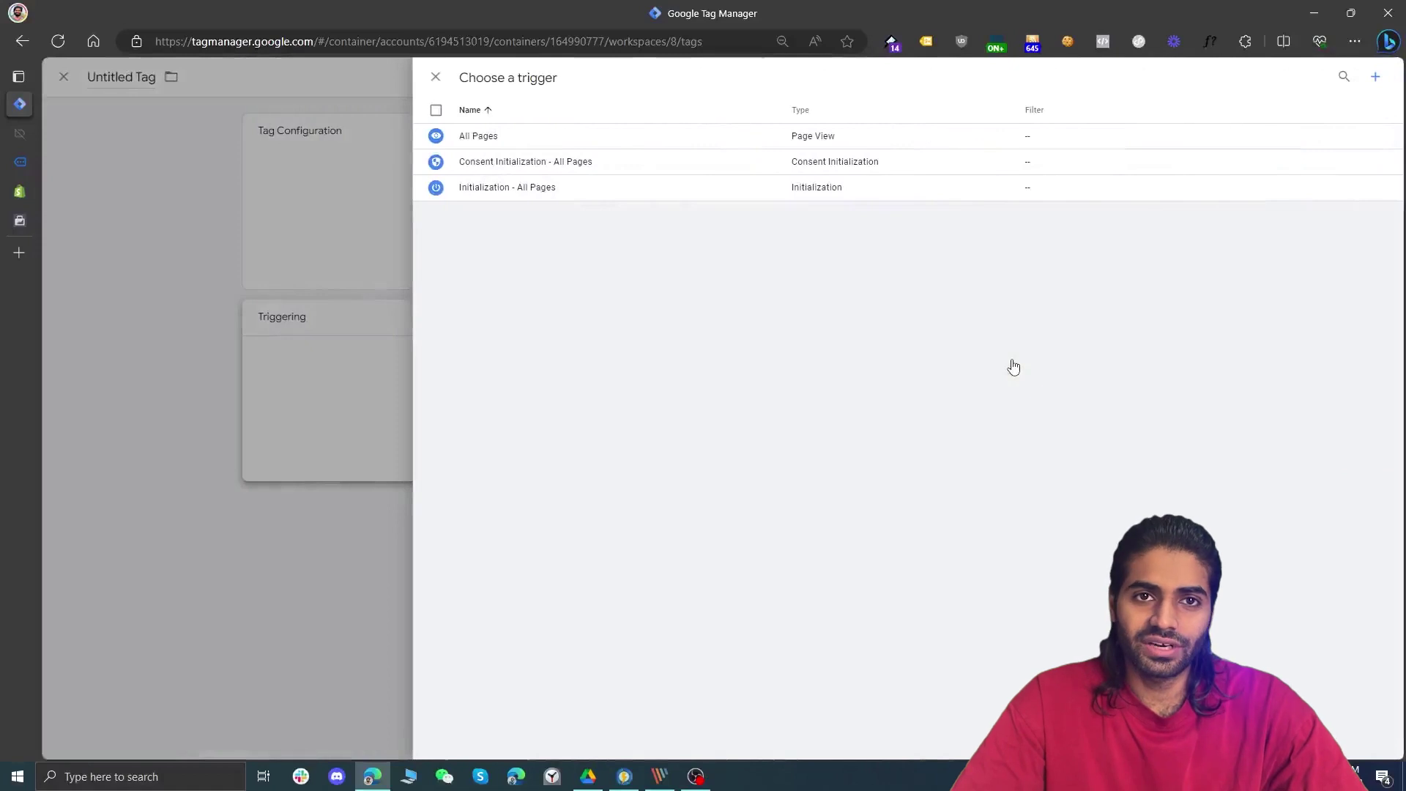
pyautogui.click(942, 136)
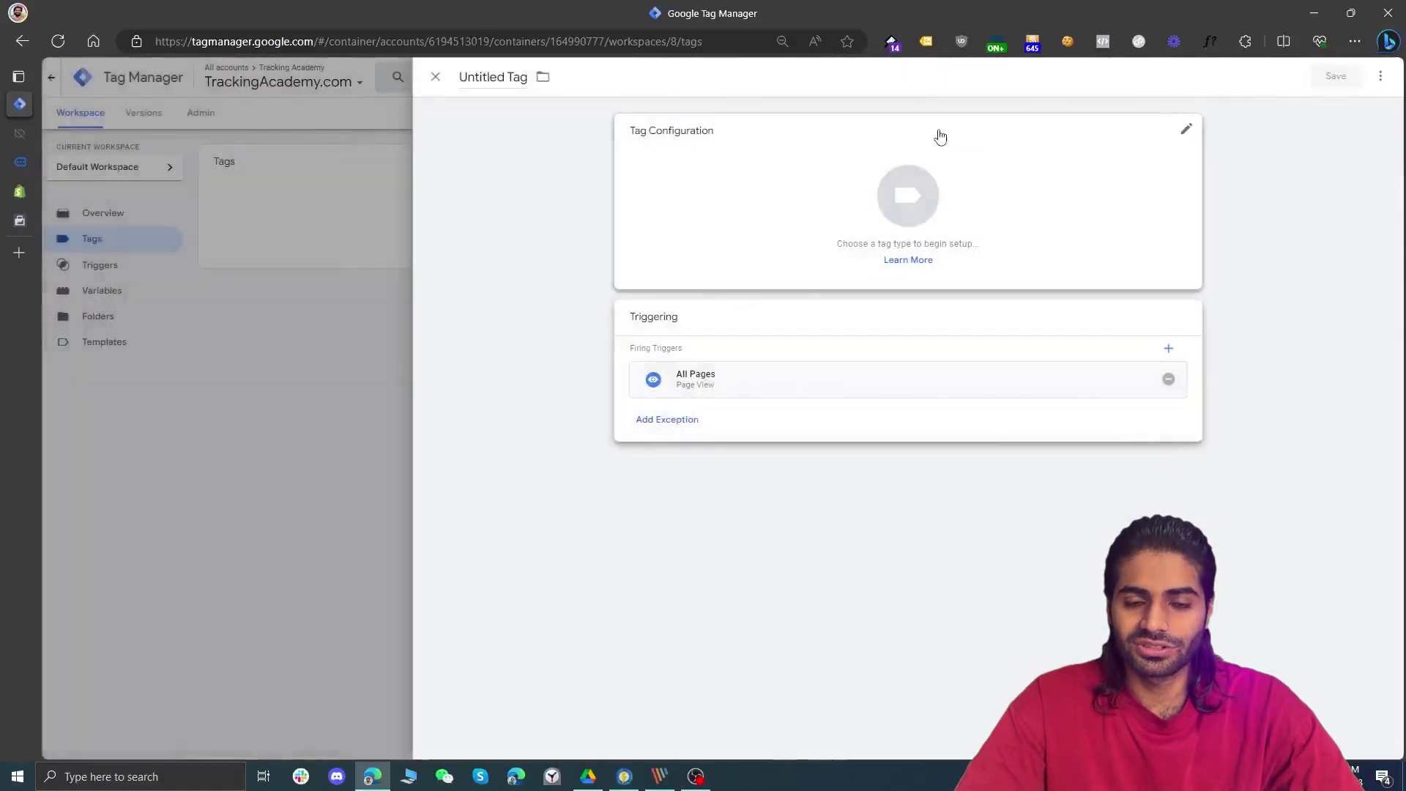
pyautogui.click(928, 148)
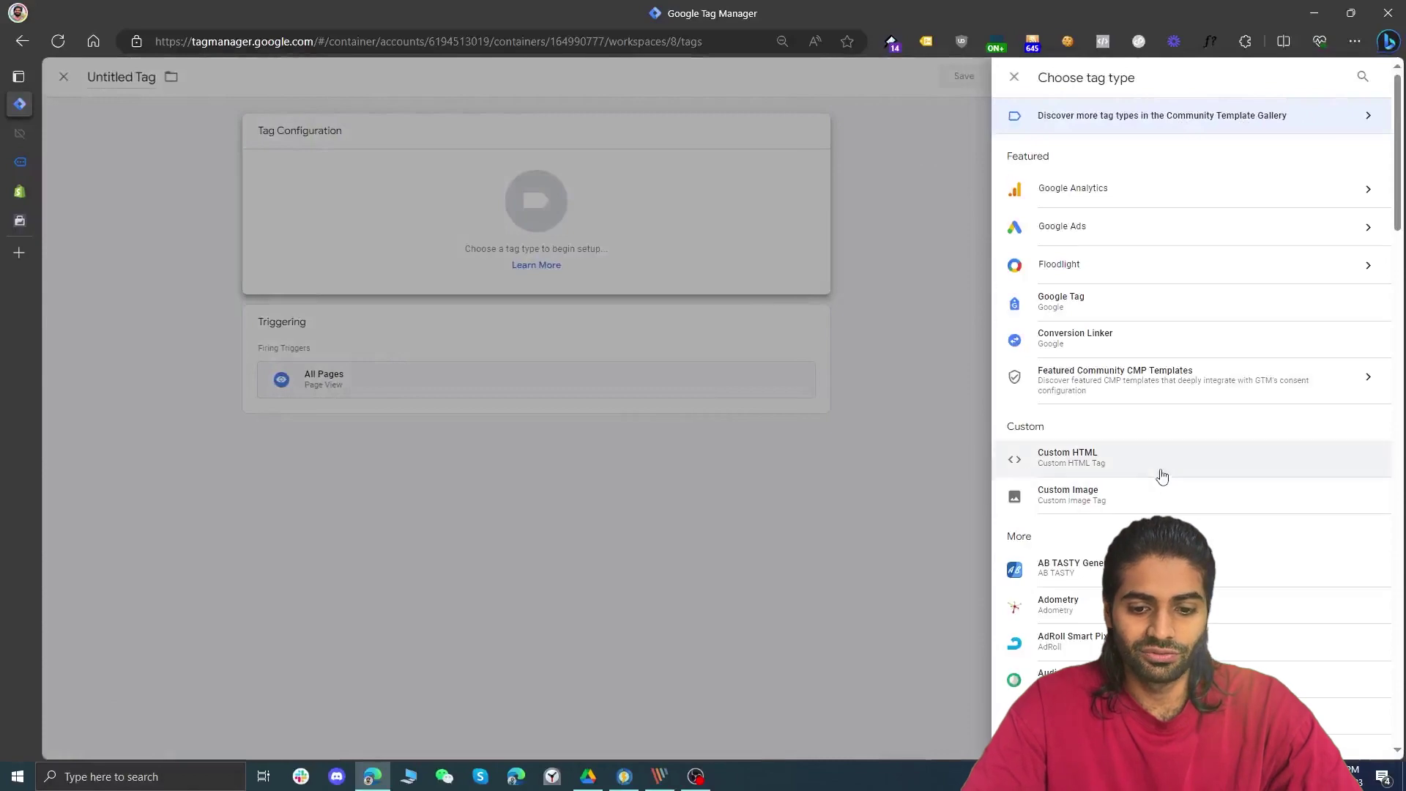
pyautogui.click(1161, 475)
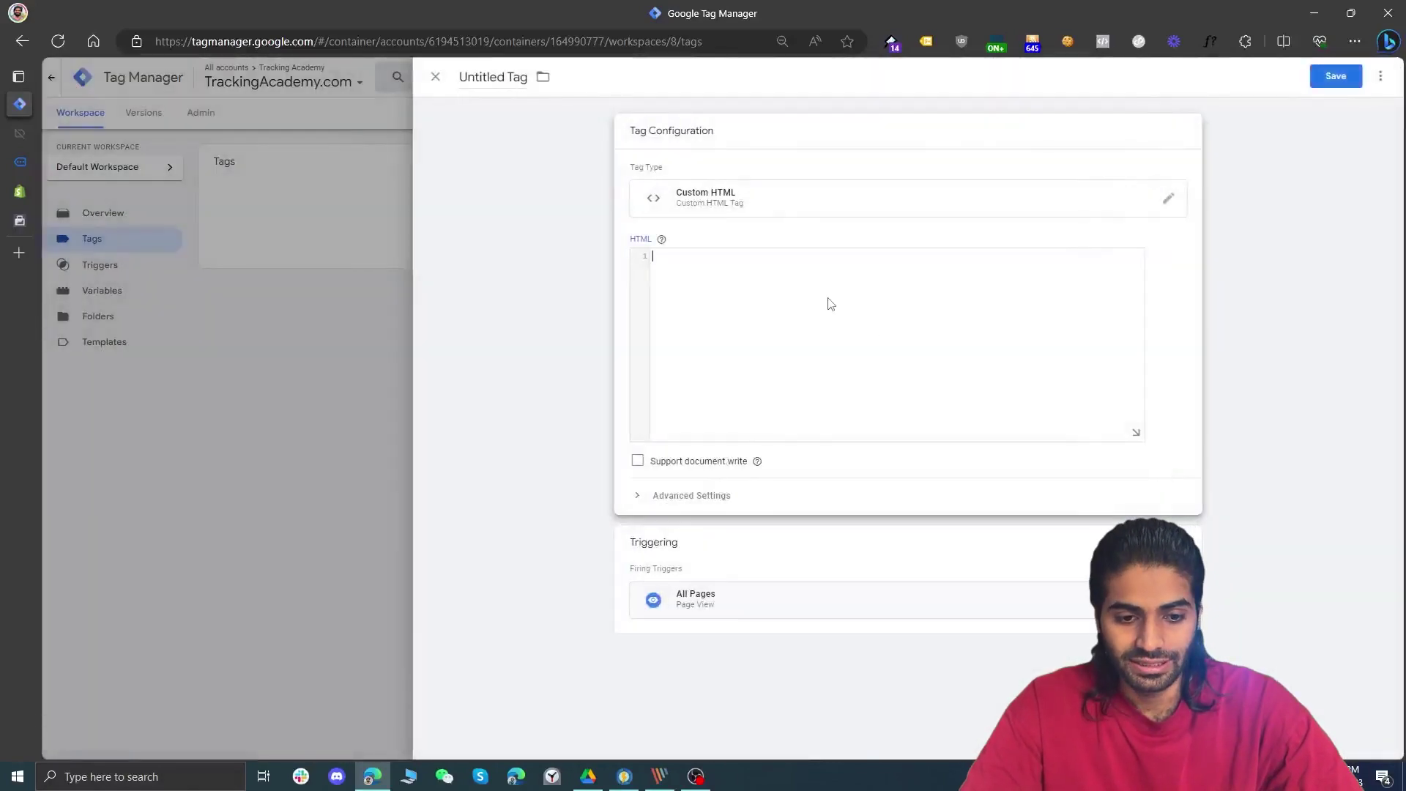
pyautogui.hotkey('ctrl', 'v')
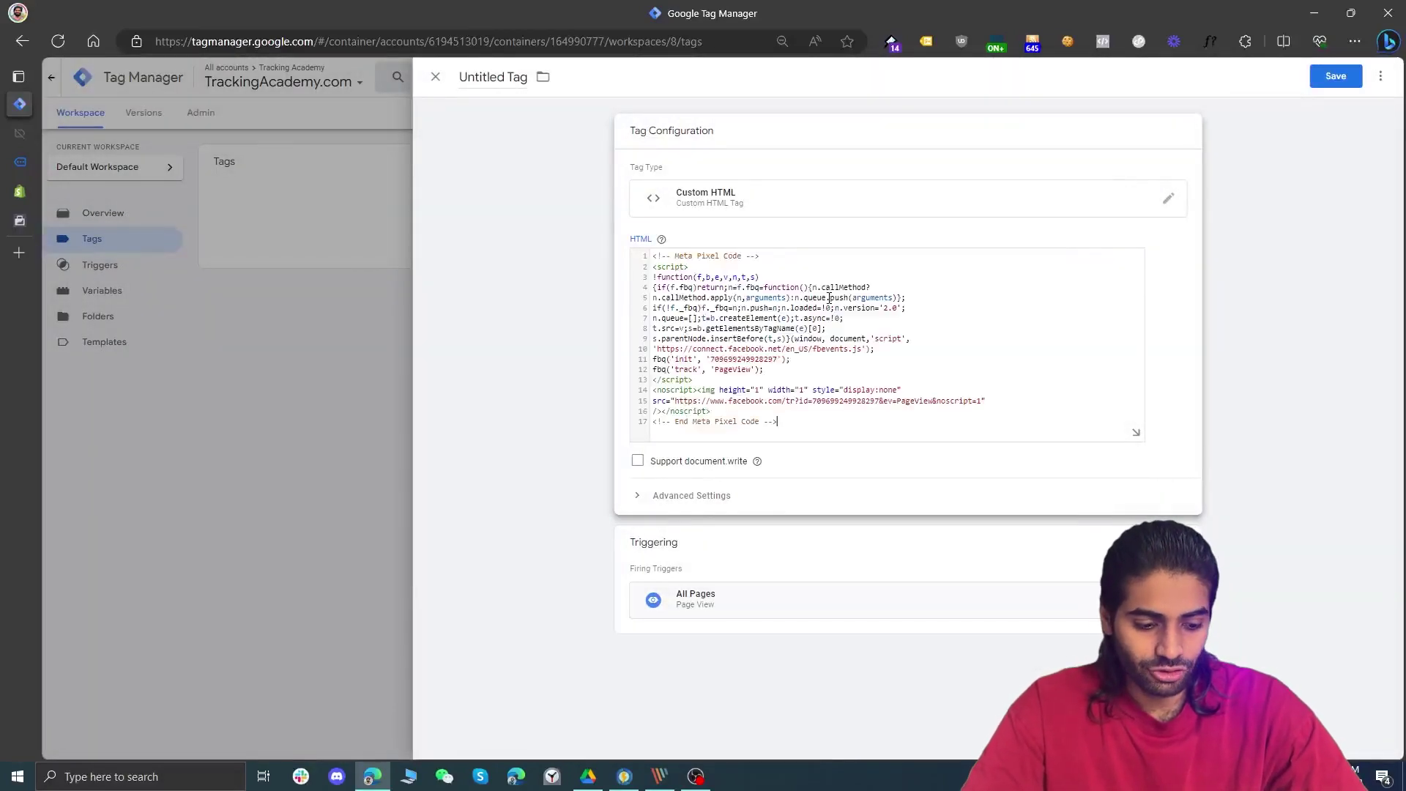
pyautogui.hotkey('ctrl', 'a')
pyautogui.hotkey('shift', 'Tab')
pyautogui.click(828, 298)
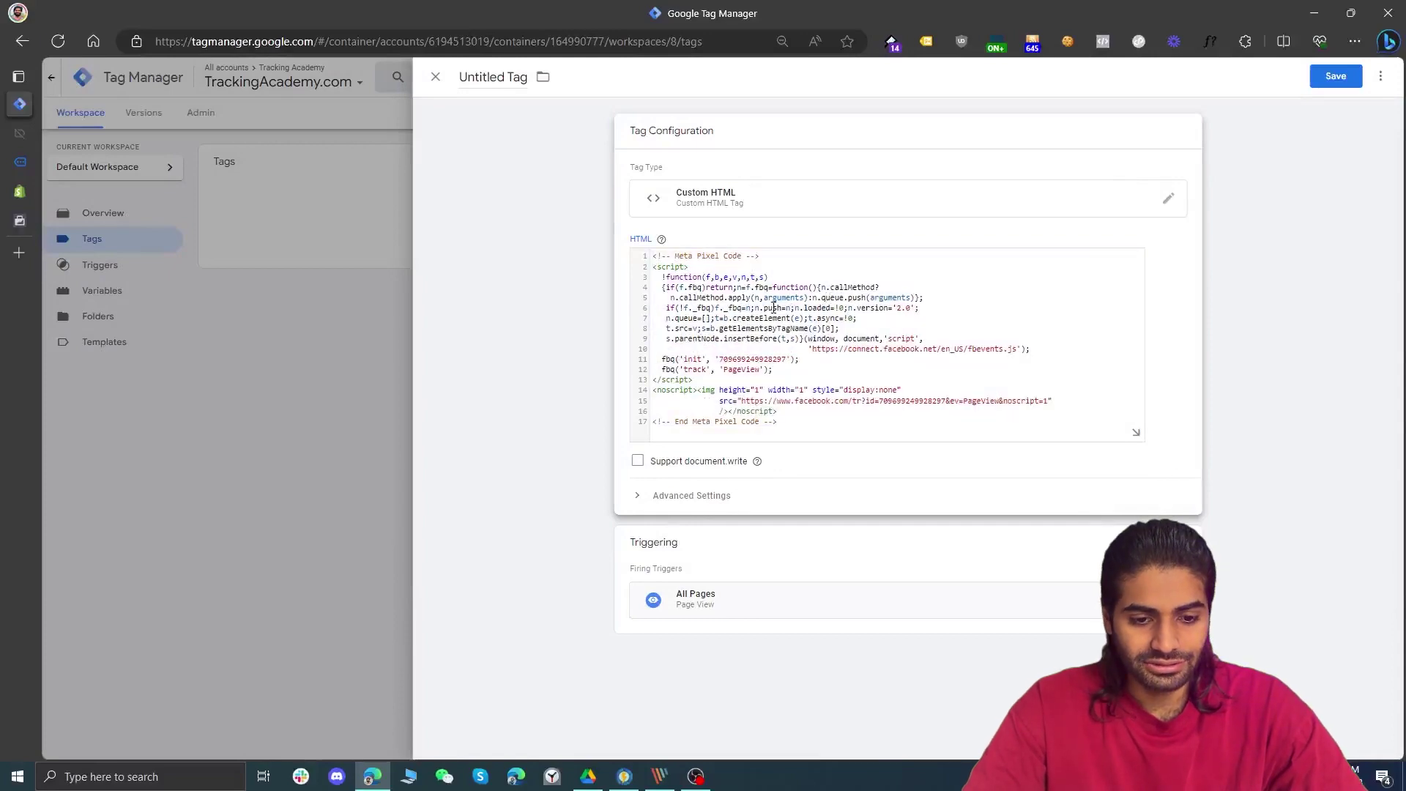
# Name the tag 'cHTML FB Configuration Tag', correcting the typo, and save it.
pyautogui.click(518, 79)
pyautogui.write('cHTML')
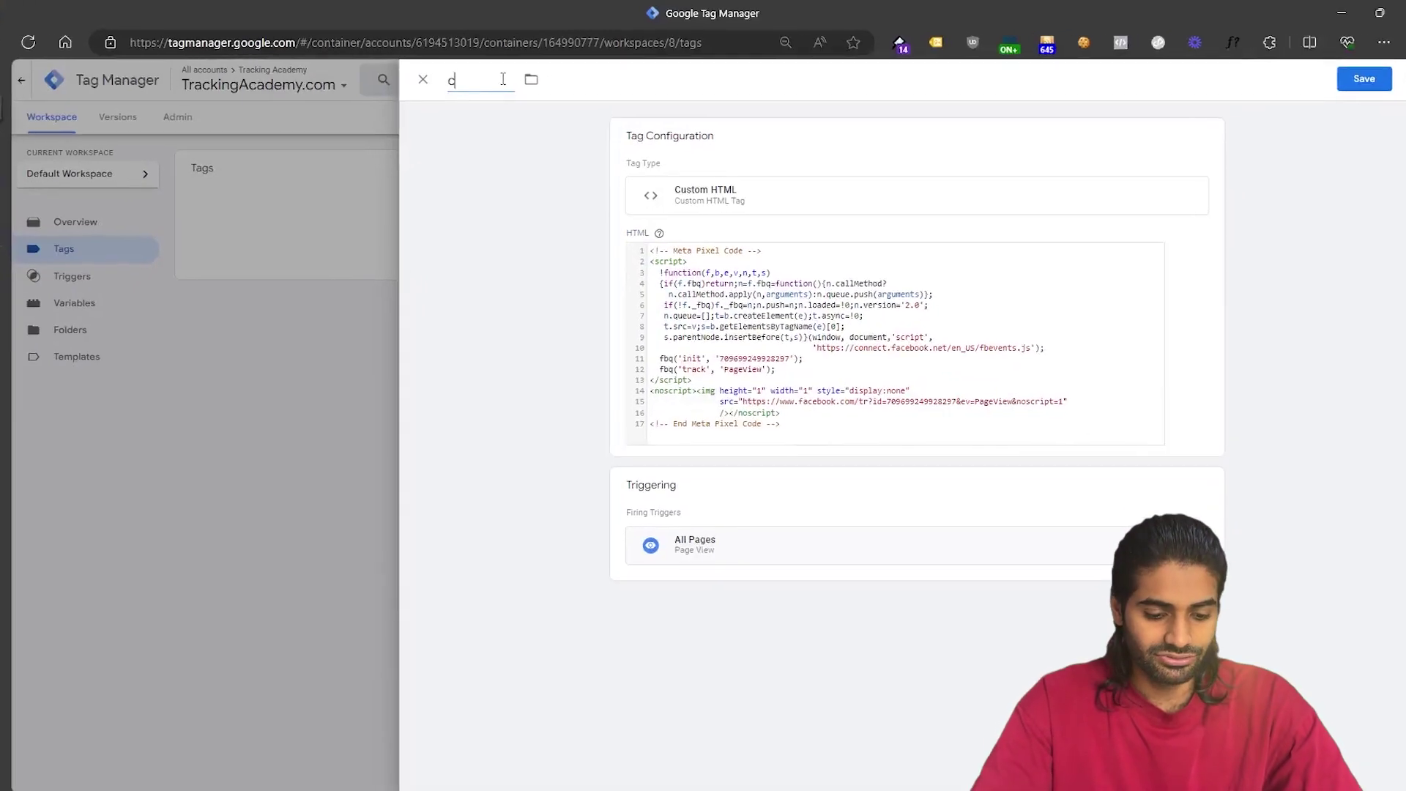
pyautogui.write(' FB Configiration Tag')
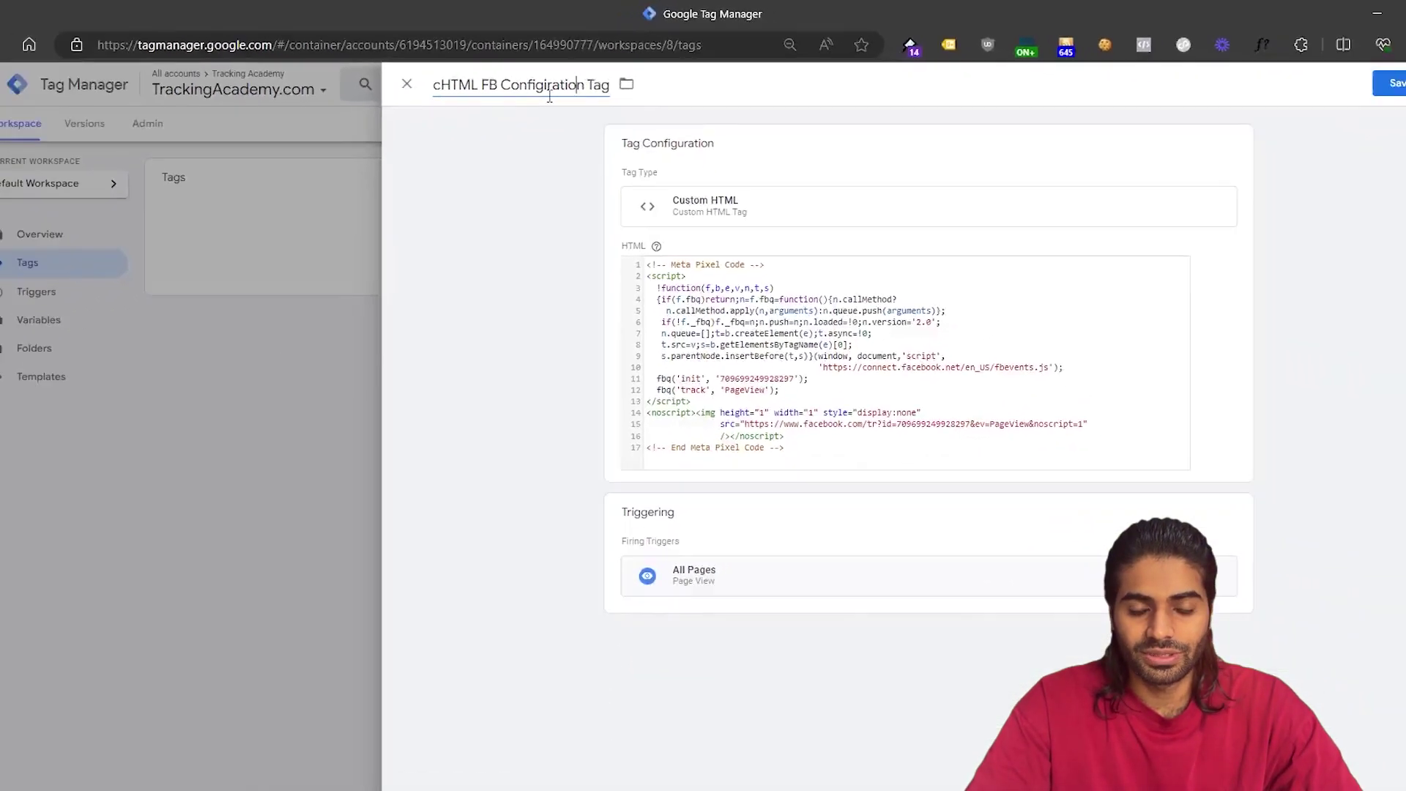
pyautogui.rightClick(564, 86)
pyautogui.click(629, 100)
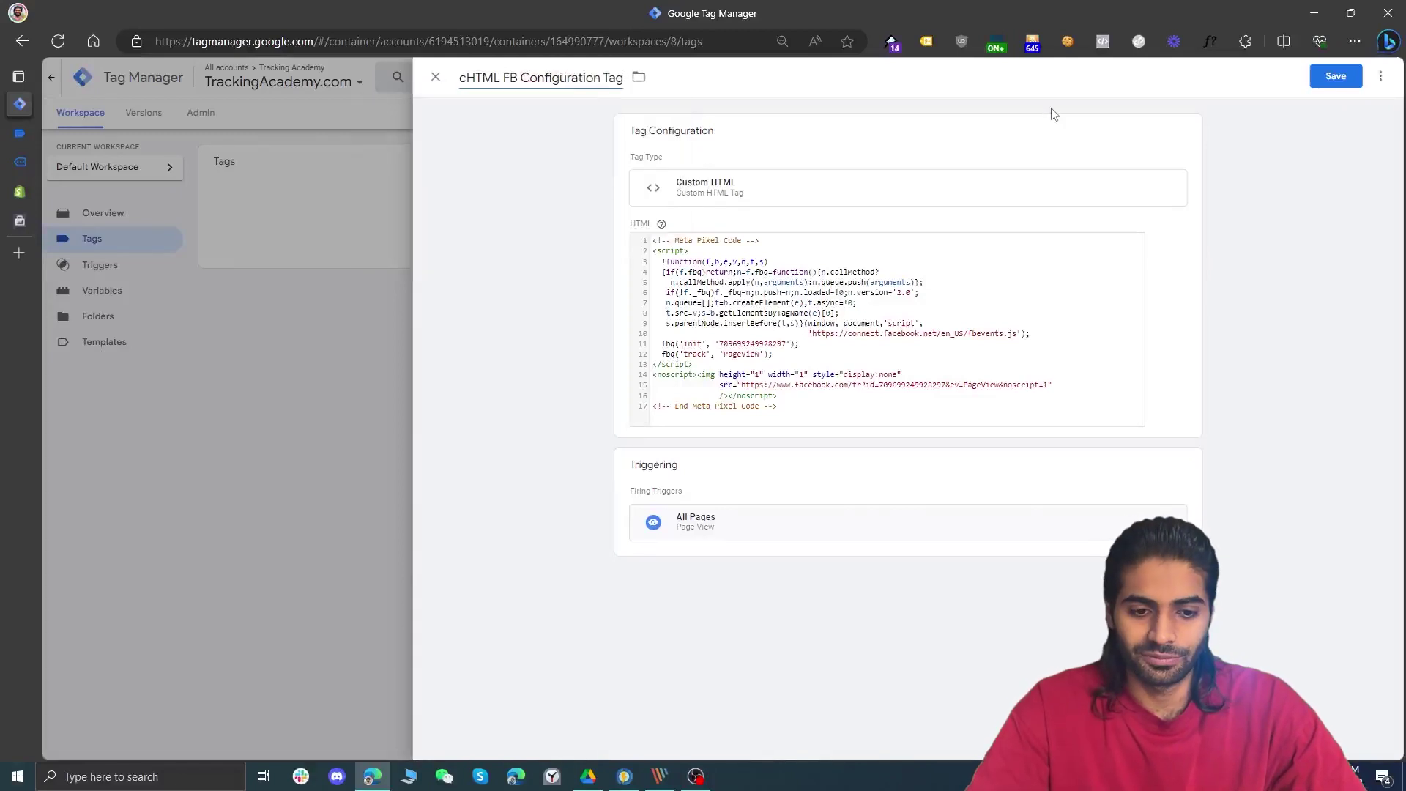
pyautogui.click(1337, 76)
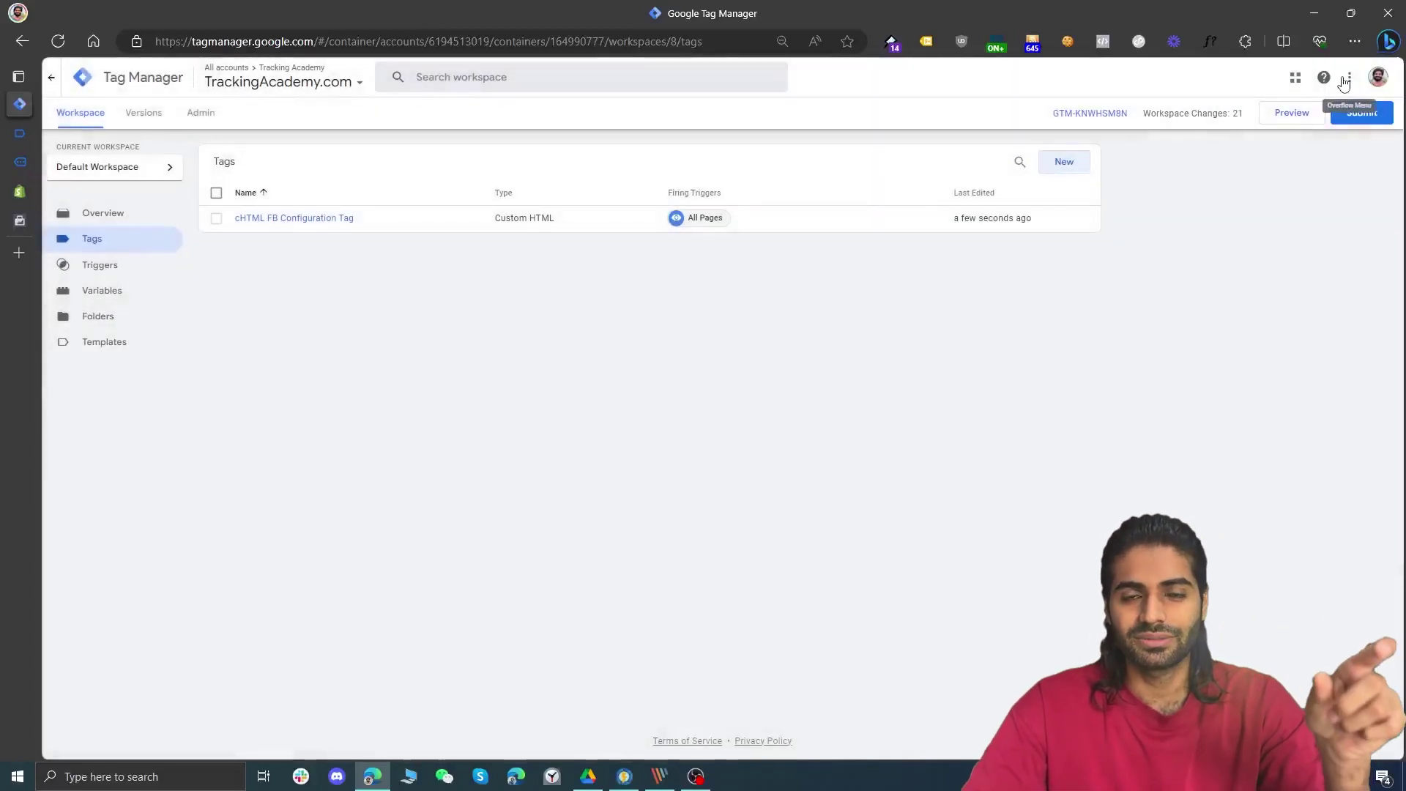
# Preview the store and confirm in Meta Pixel Helper that both pixels fire PageView.
pyautogui.click(1288, 115)
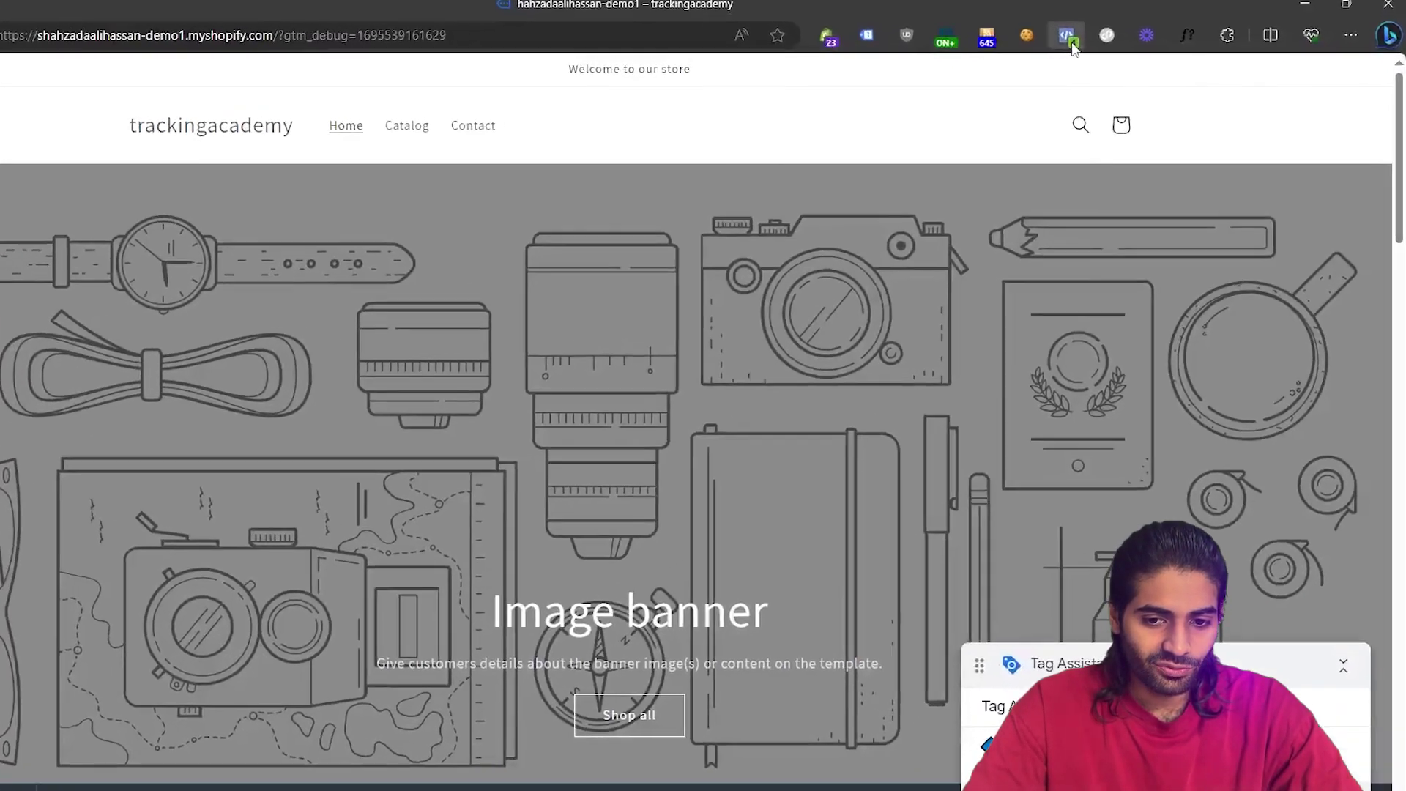
pyautogui.click(1103, 42)
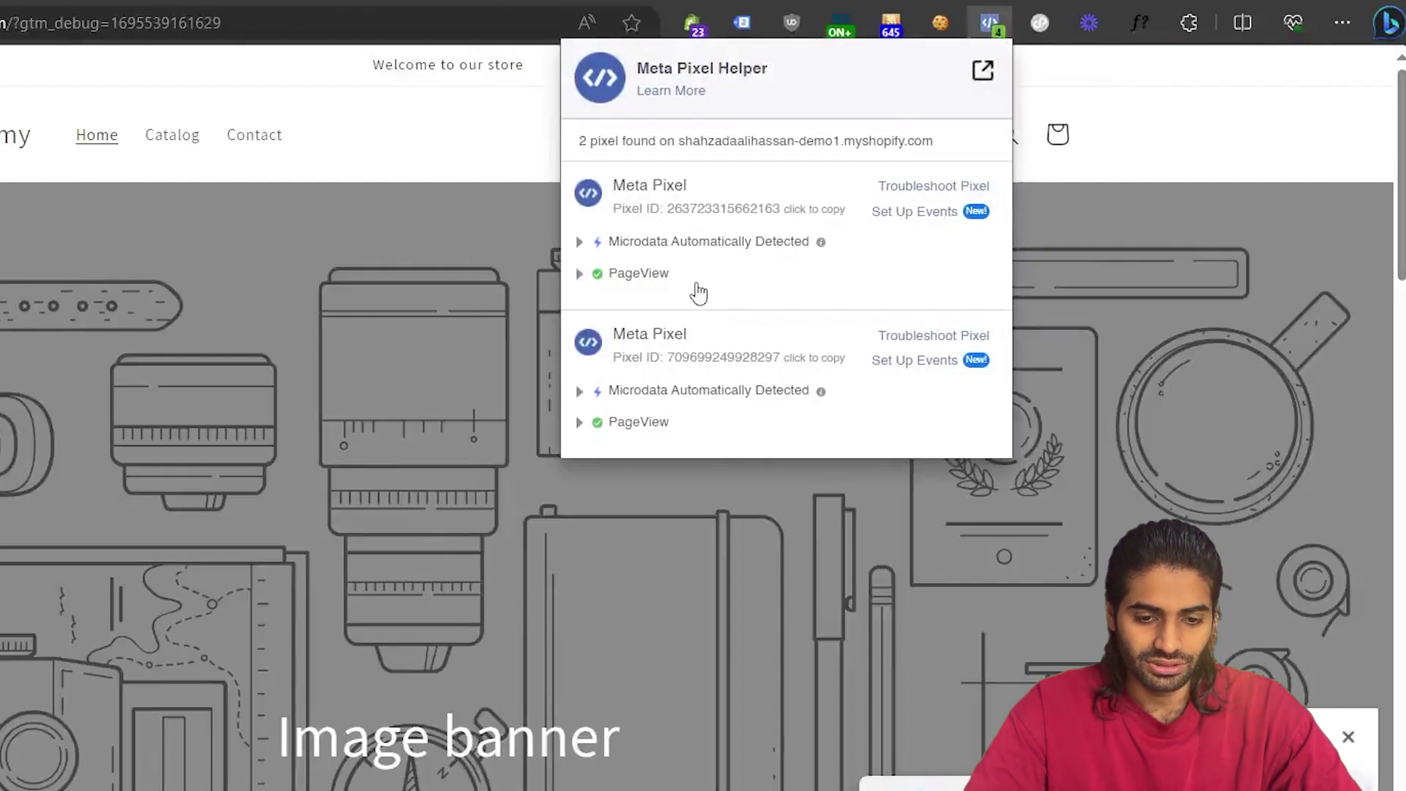
pyautogui.click(628, 423)
pyautogui.click(635, 273)
pyautogui.moveTo(935, 402); pyautogui.dragTo(587, 428)
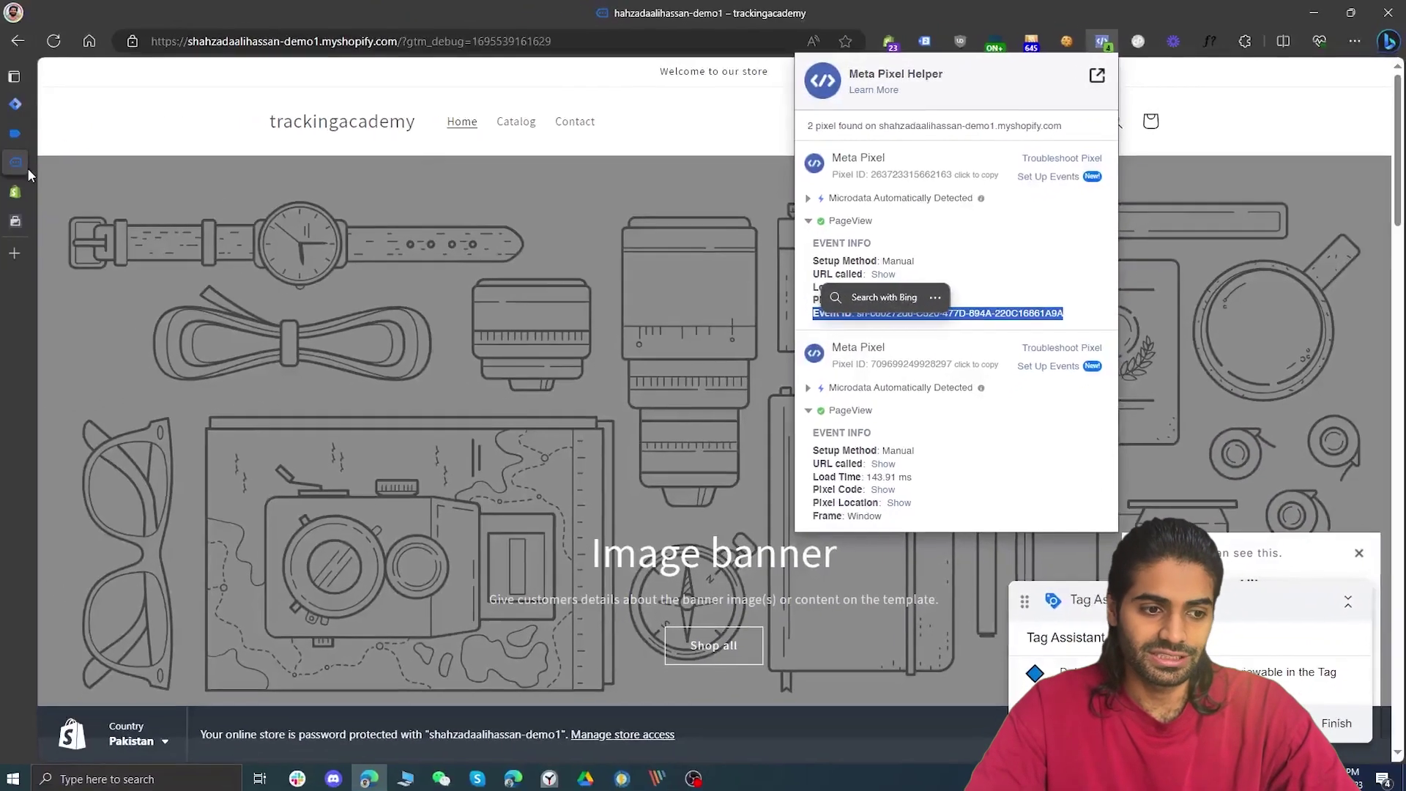
pyautogui.click(22, 189)
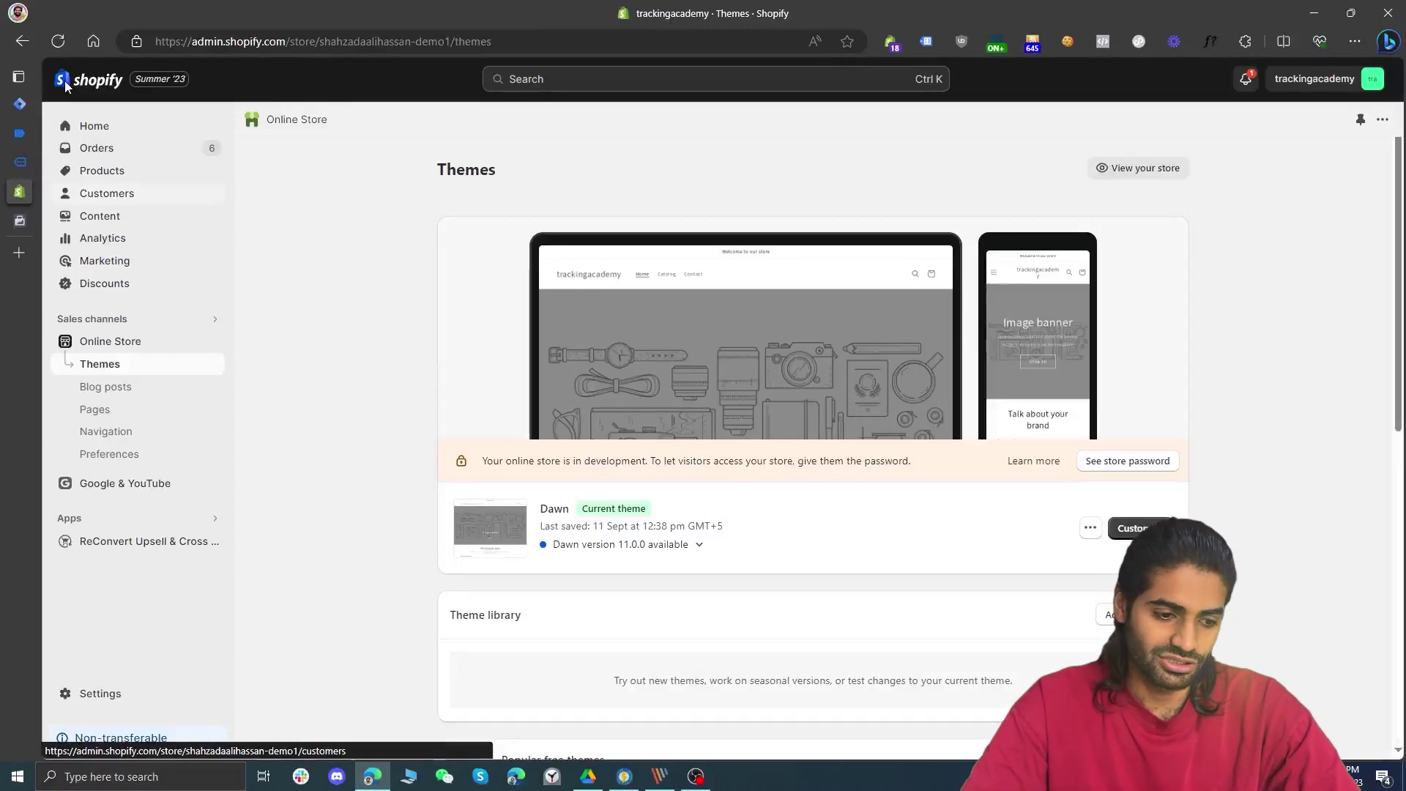
# Turn Share data off in the Facebook & Instagram channel settings and save the change.
pyautogui.click(139, 319)
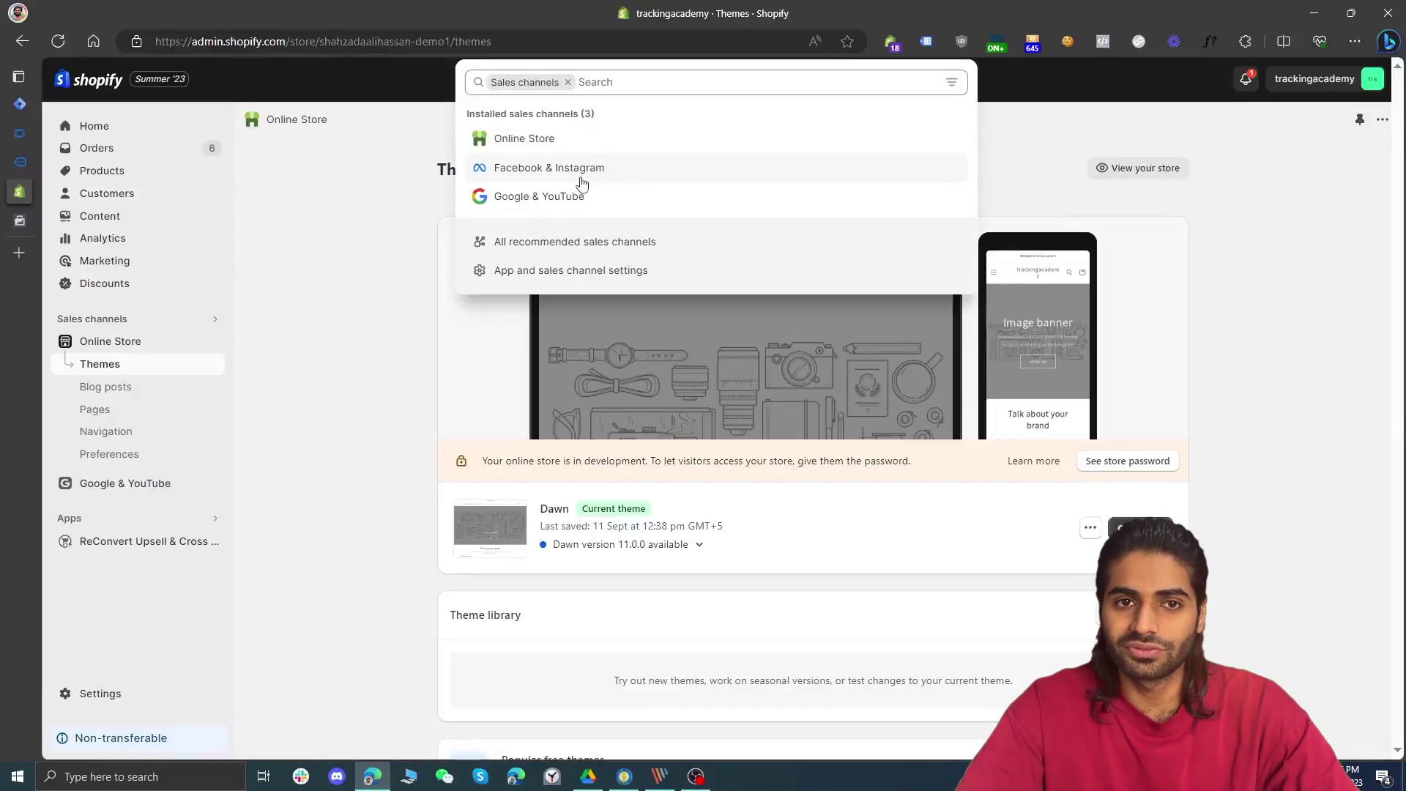
pyautogui.click(522, 168)
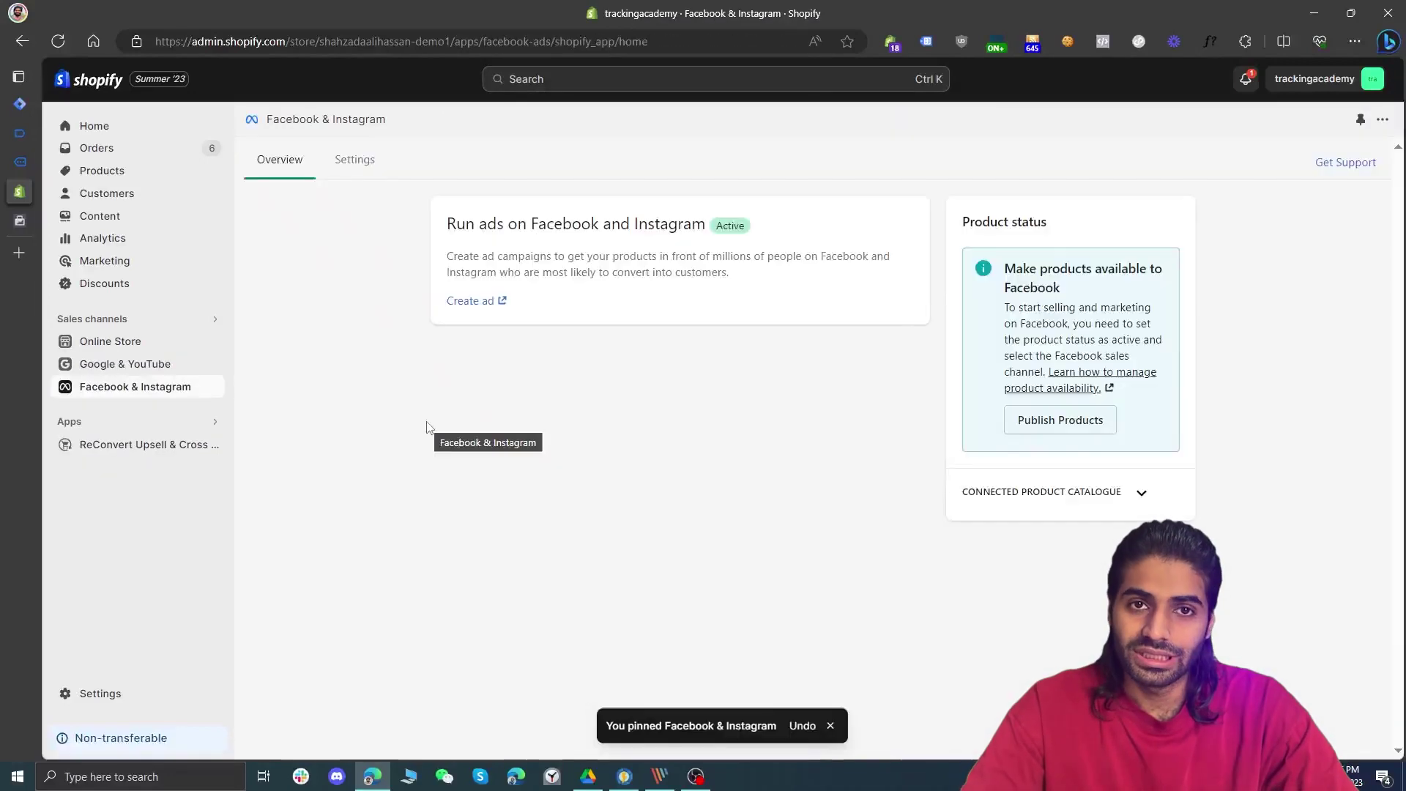
pyautogui.click(354, 160)
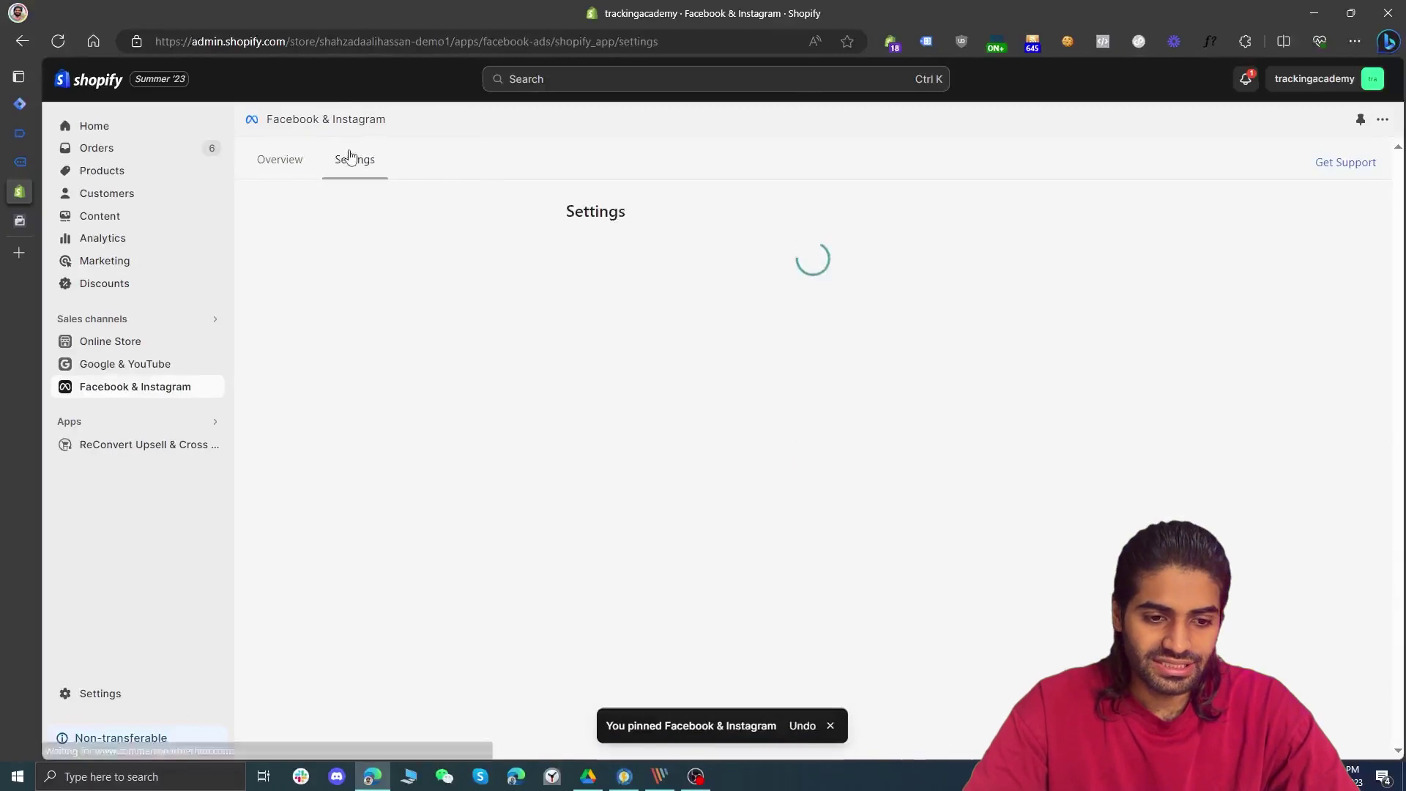
pyautogui.click(1009, 378)
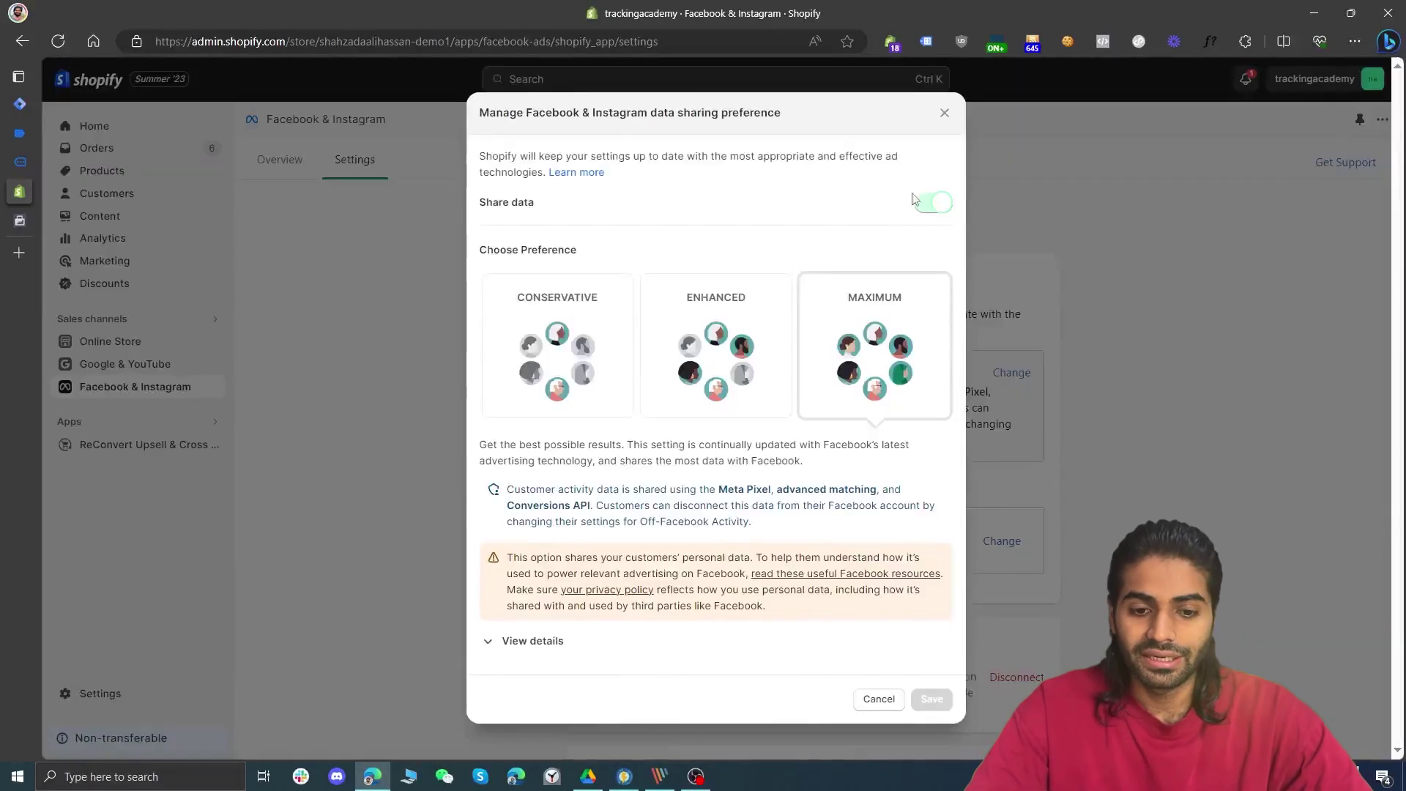
pyautogui.click(927, 203)
pyautogui.click(931, 496)
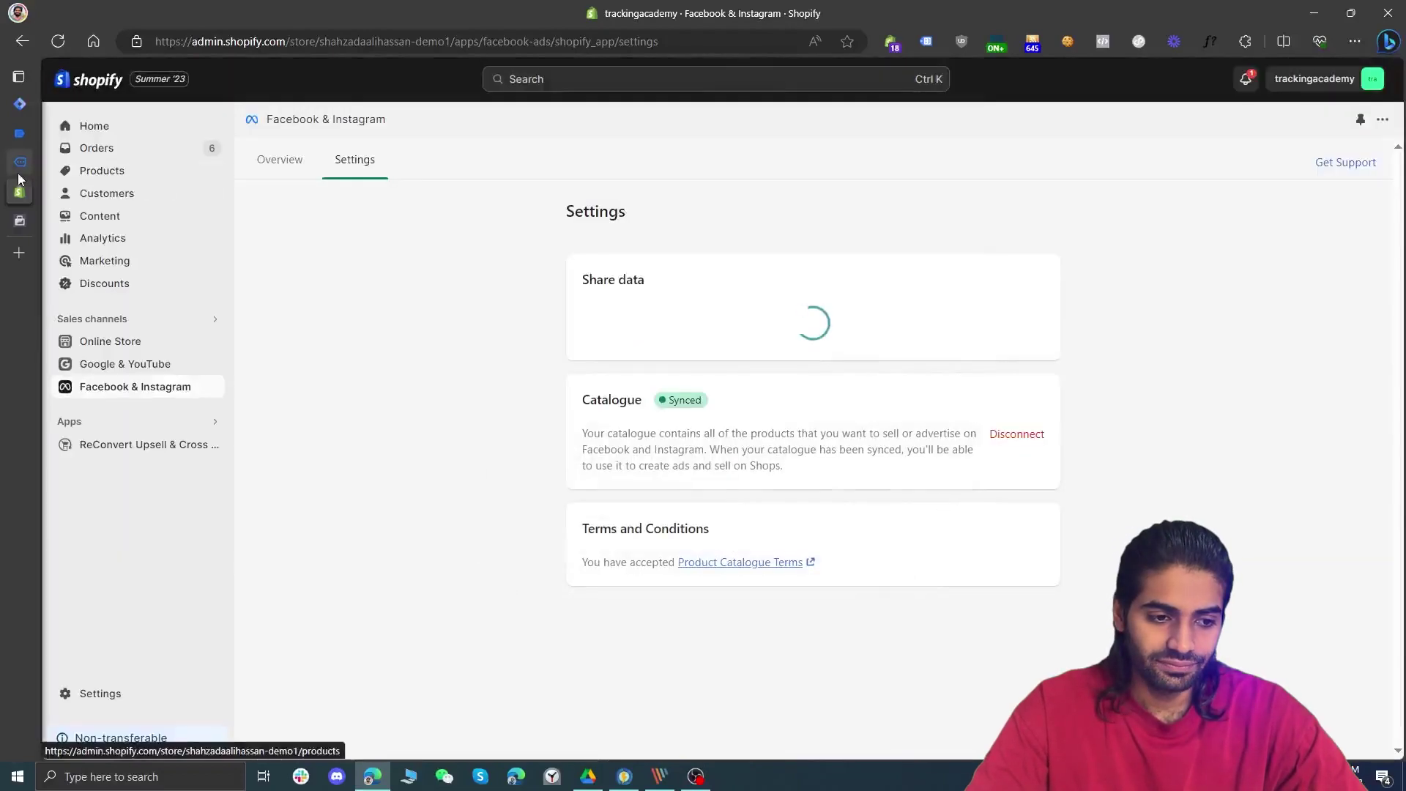
pyautogui.click(18, 171)
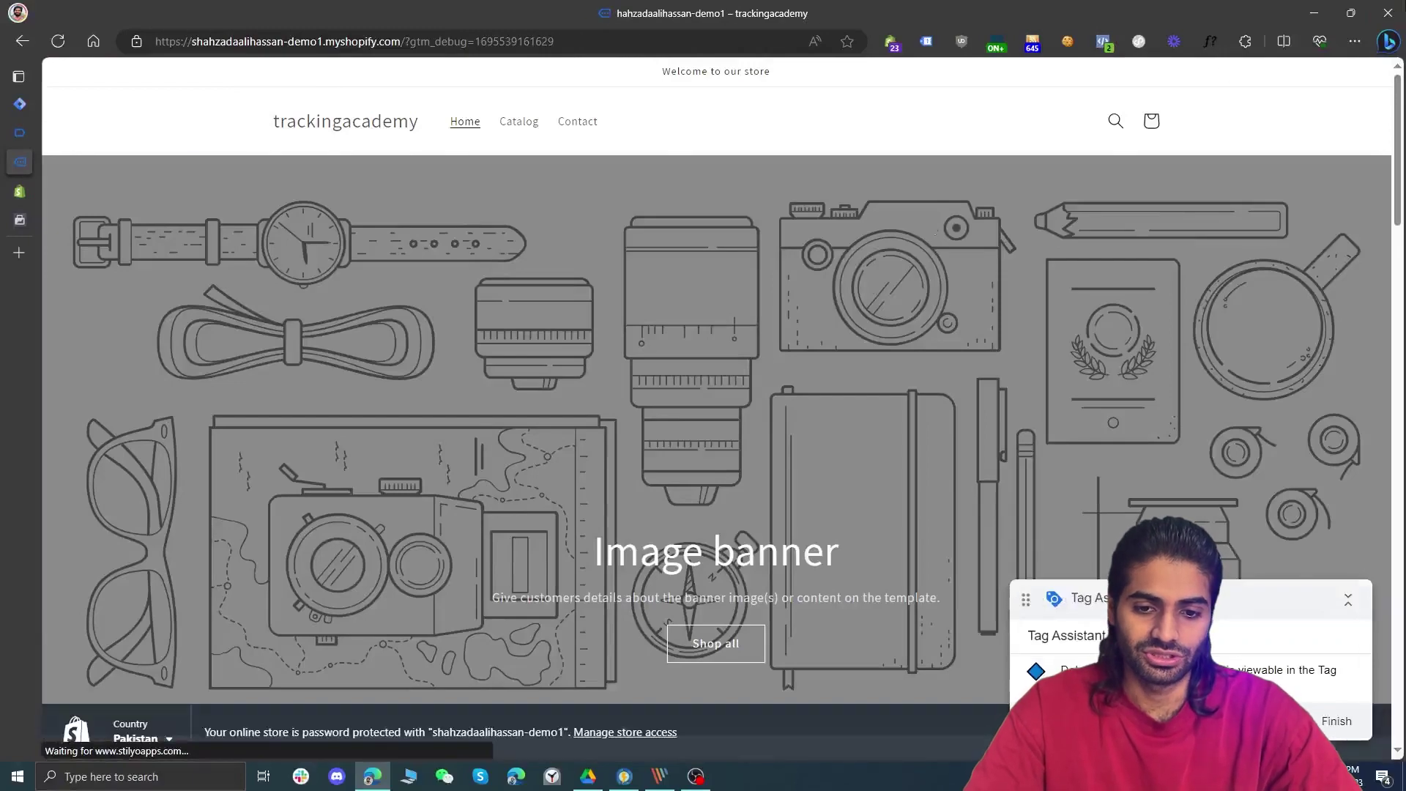
# Confirm in Meta Pixel Helper that only one pixel now fires PageView on the storefront.
pyautogui.click(18, 170)
pyautogui.click(22, 163)
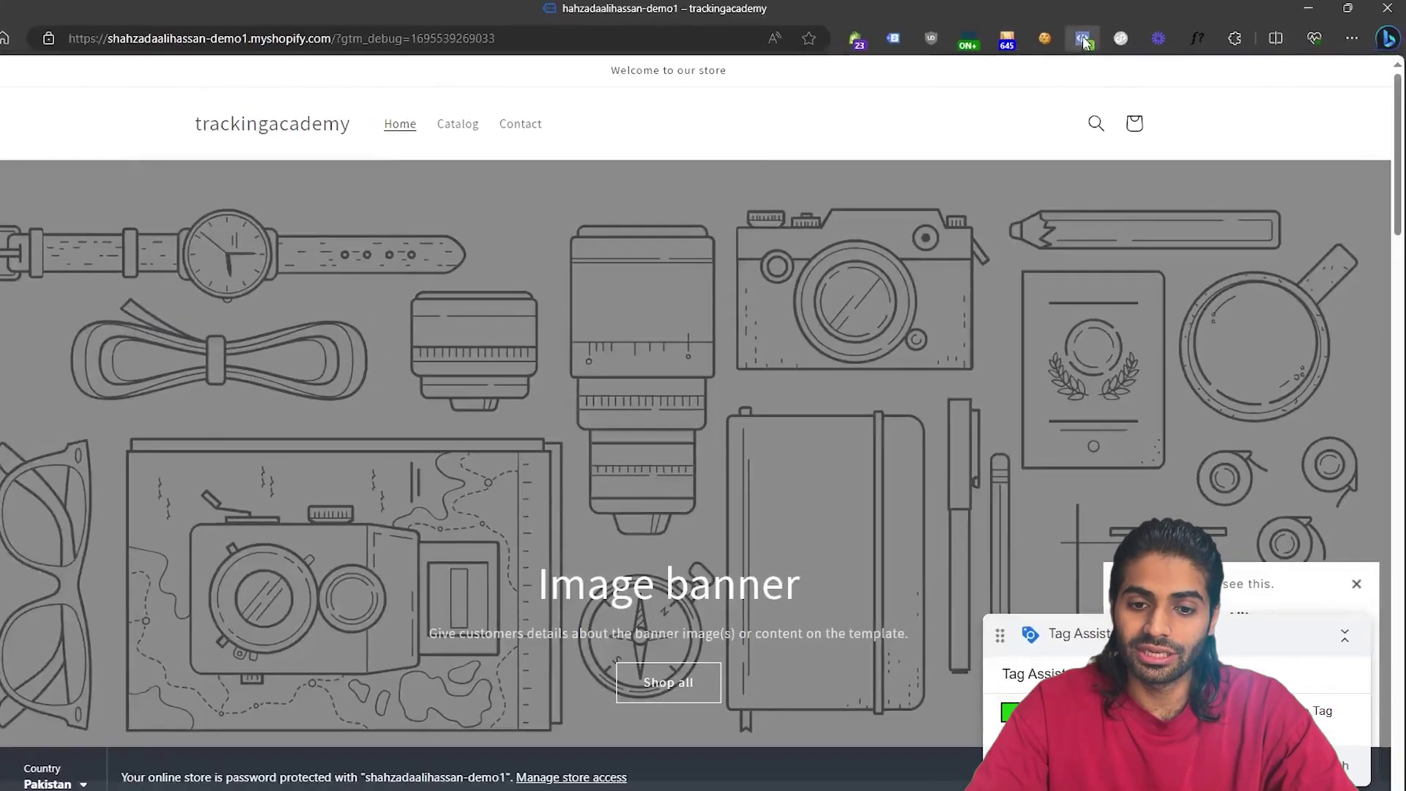
pyautogui.click(1105, 38)
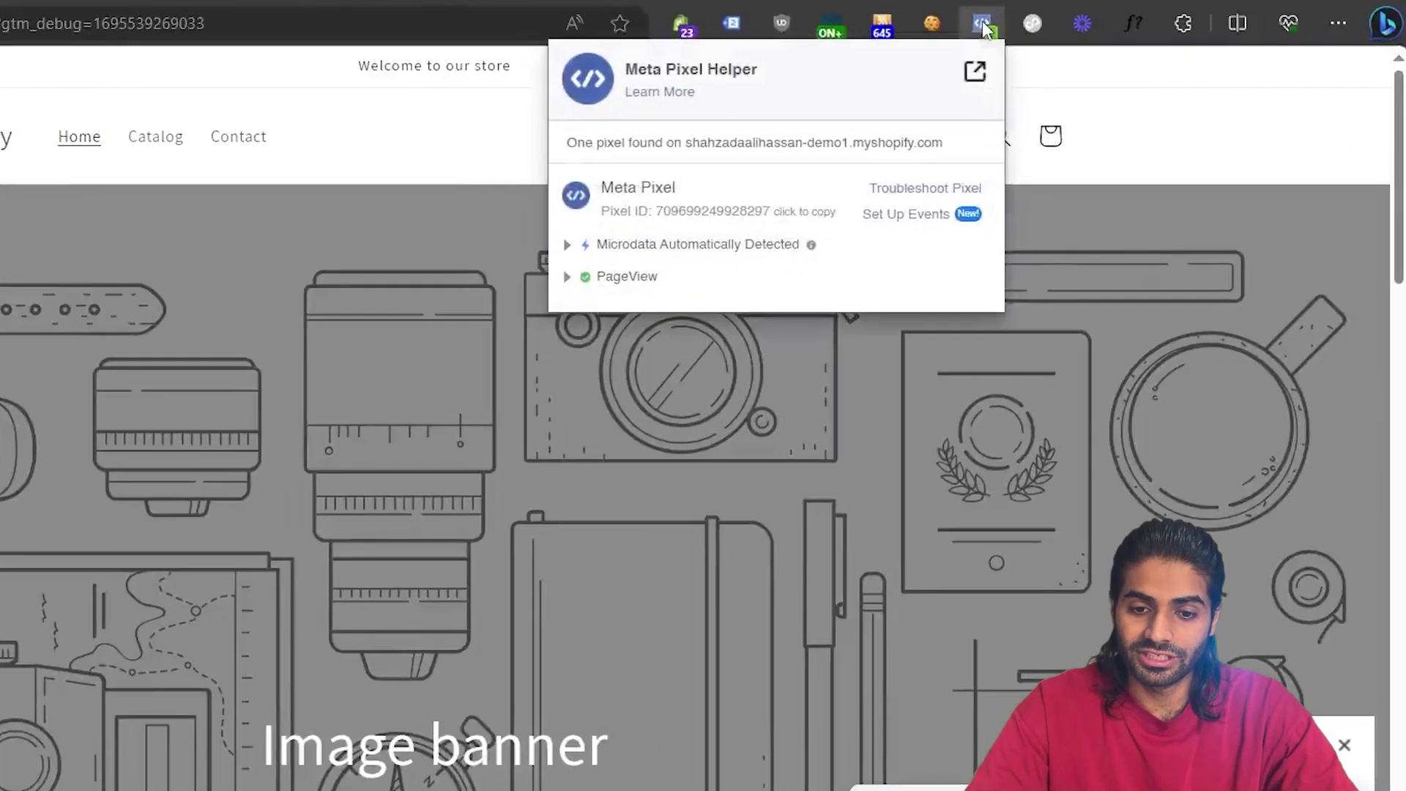
pyautogui.click(861, 228)
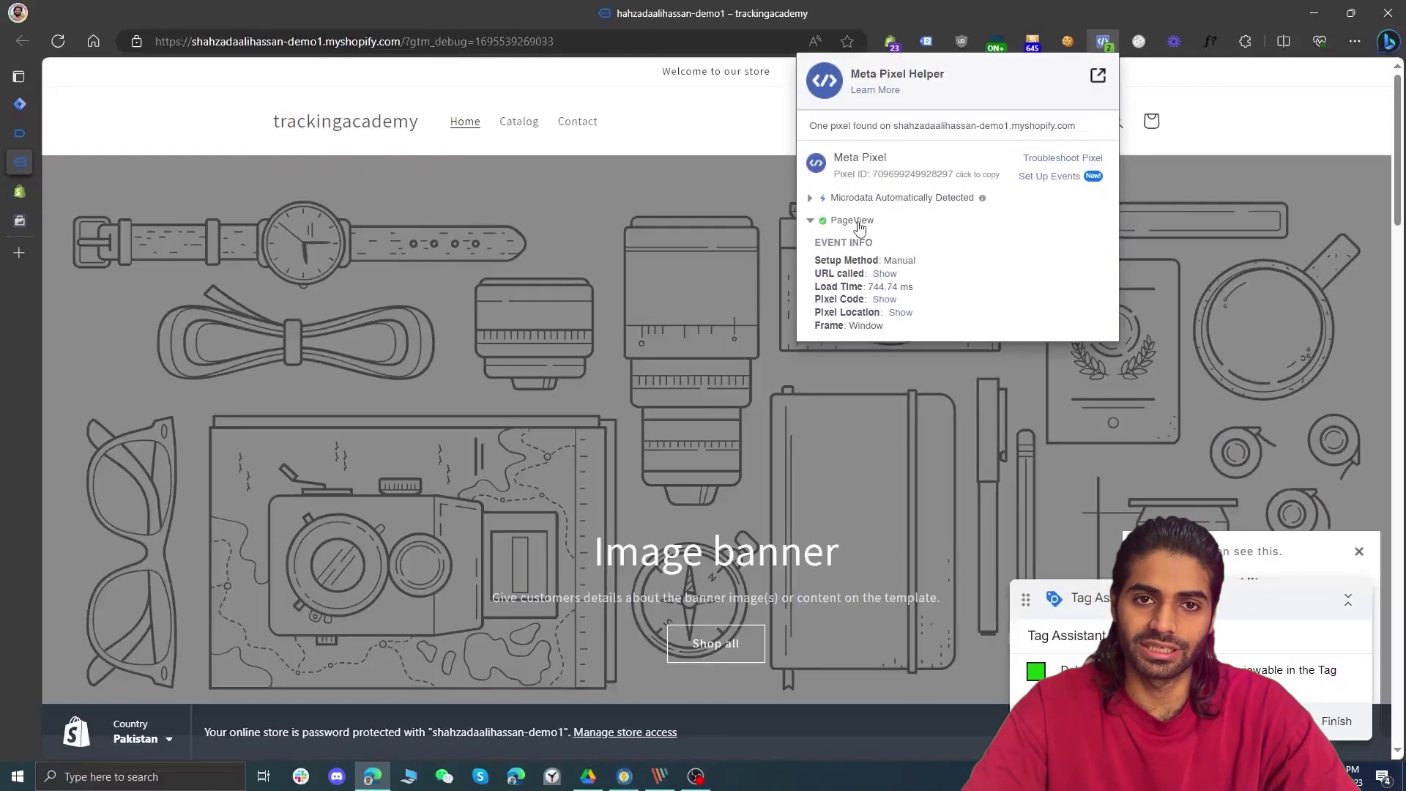
pyautogui.hotkey('alt', 'Tab')
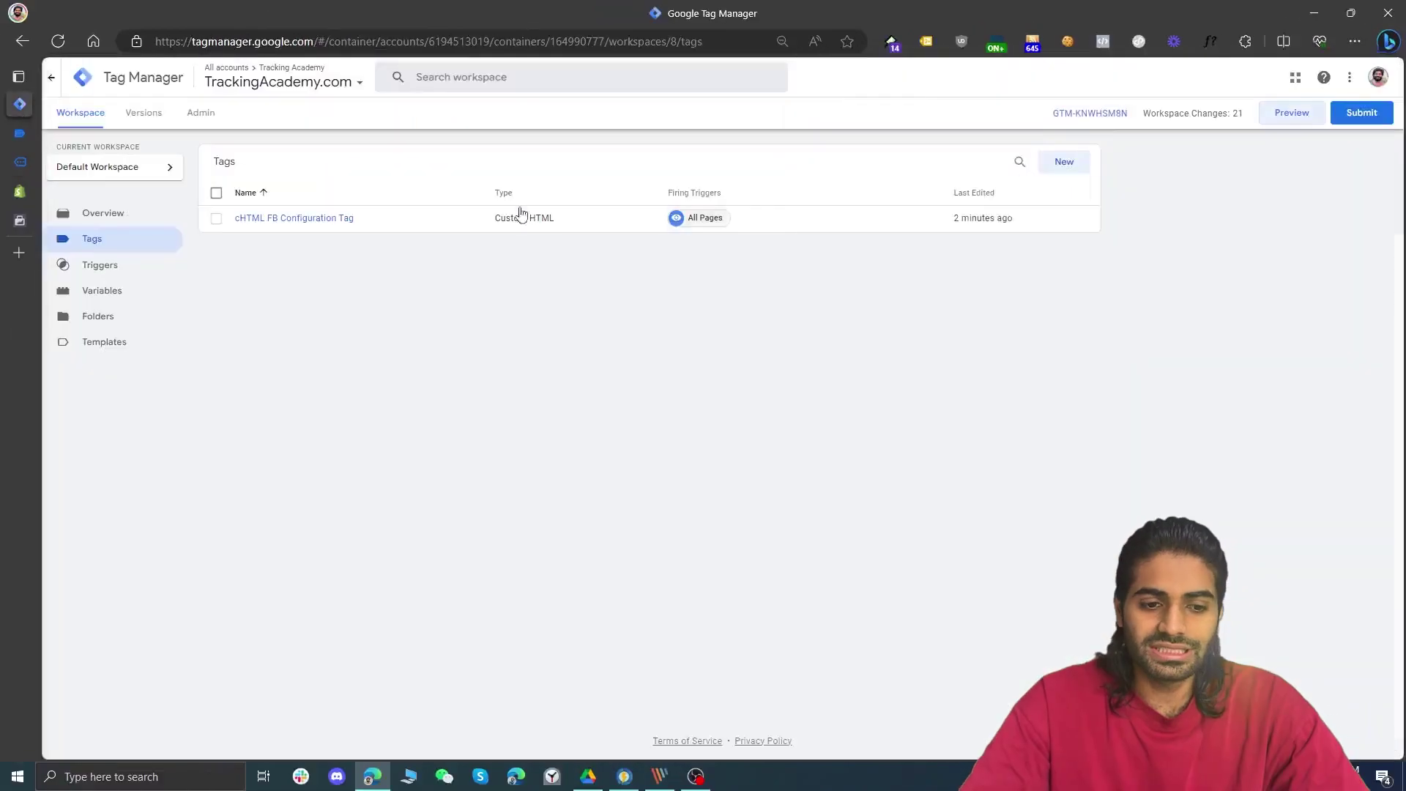
# Search the template gallery for 'facebook' and add the Facebook Pixel template to the workspace.
pyautogui.click(324, 217)
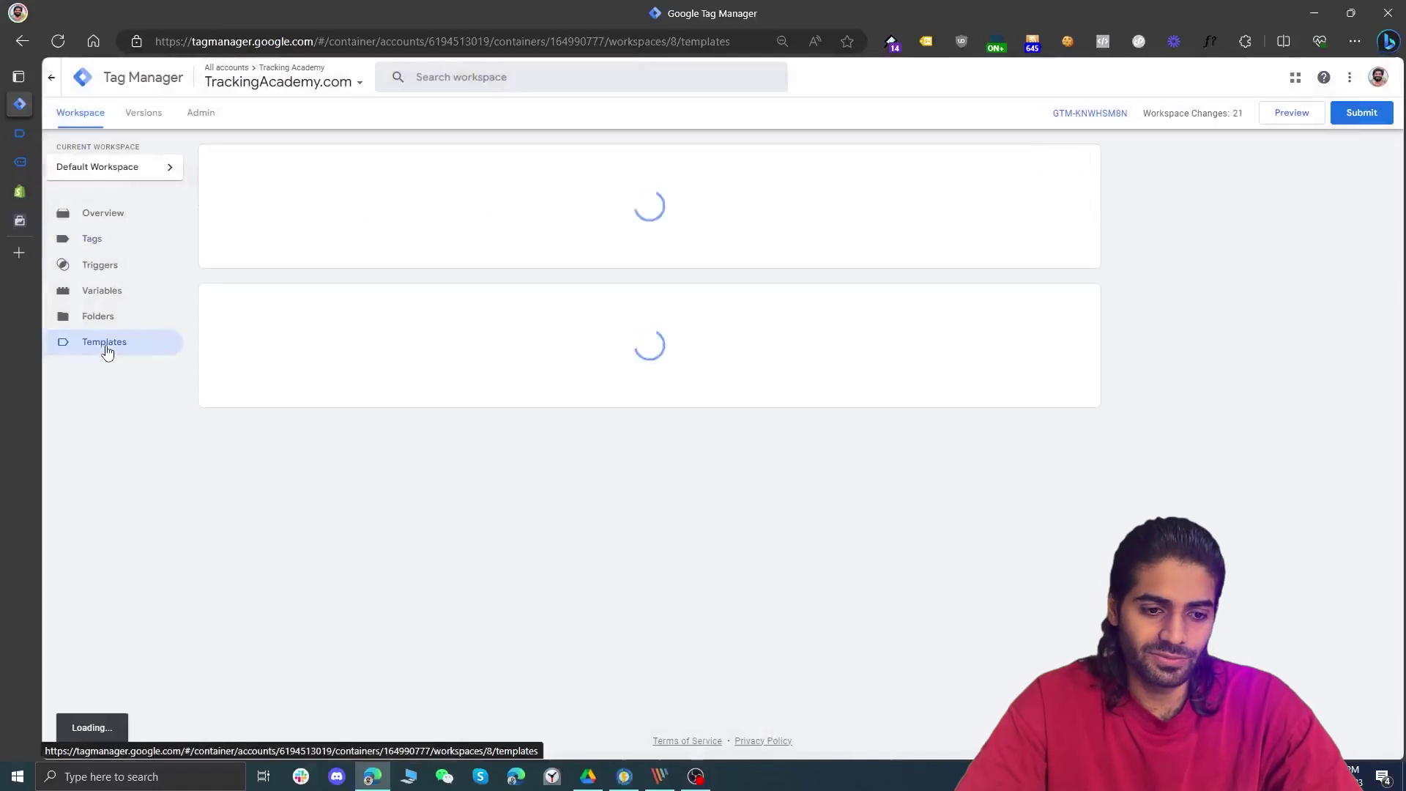
pyautogui.click(979, 172)
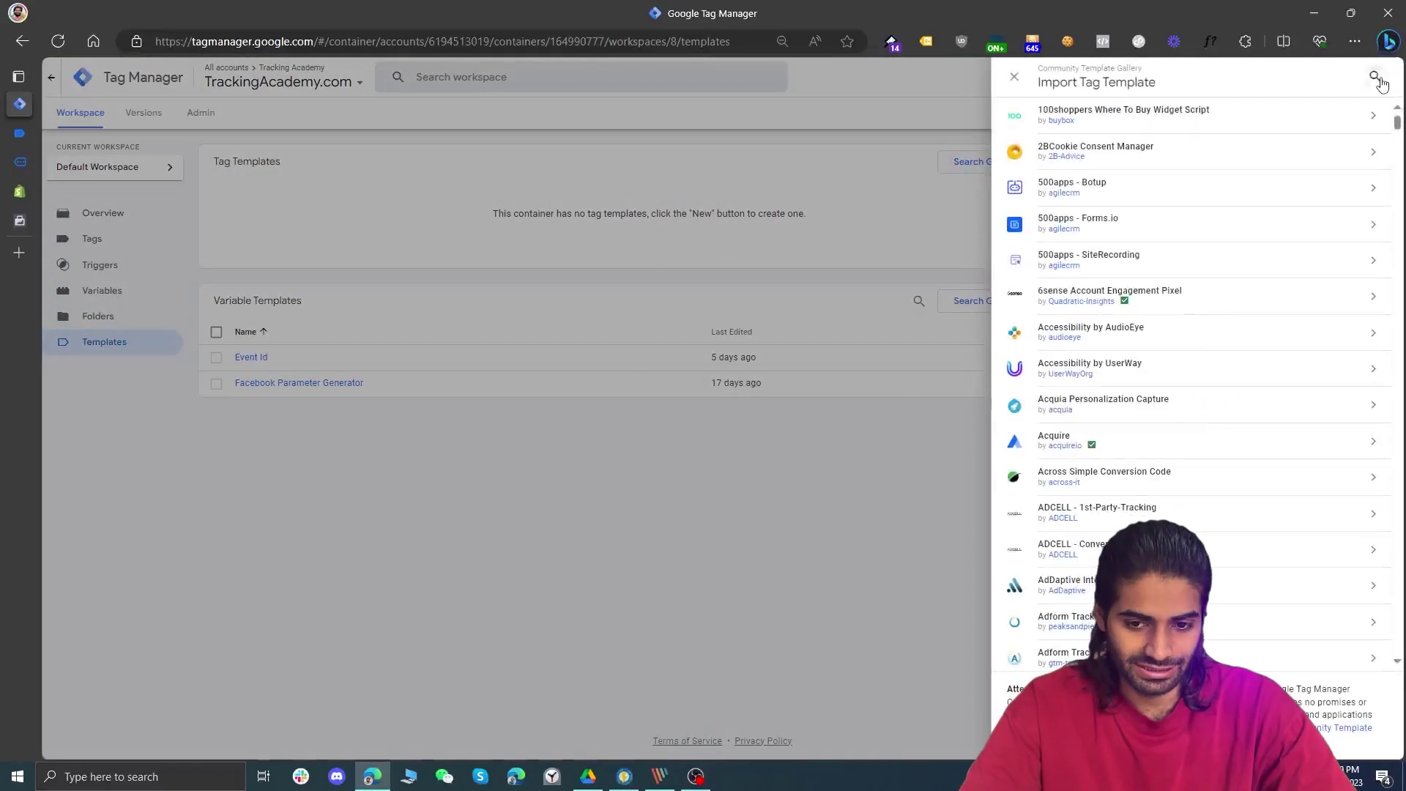
pyautogui.click(1376, 78)
pyautogui.write('facebook')
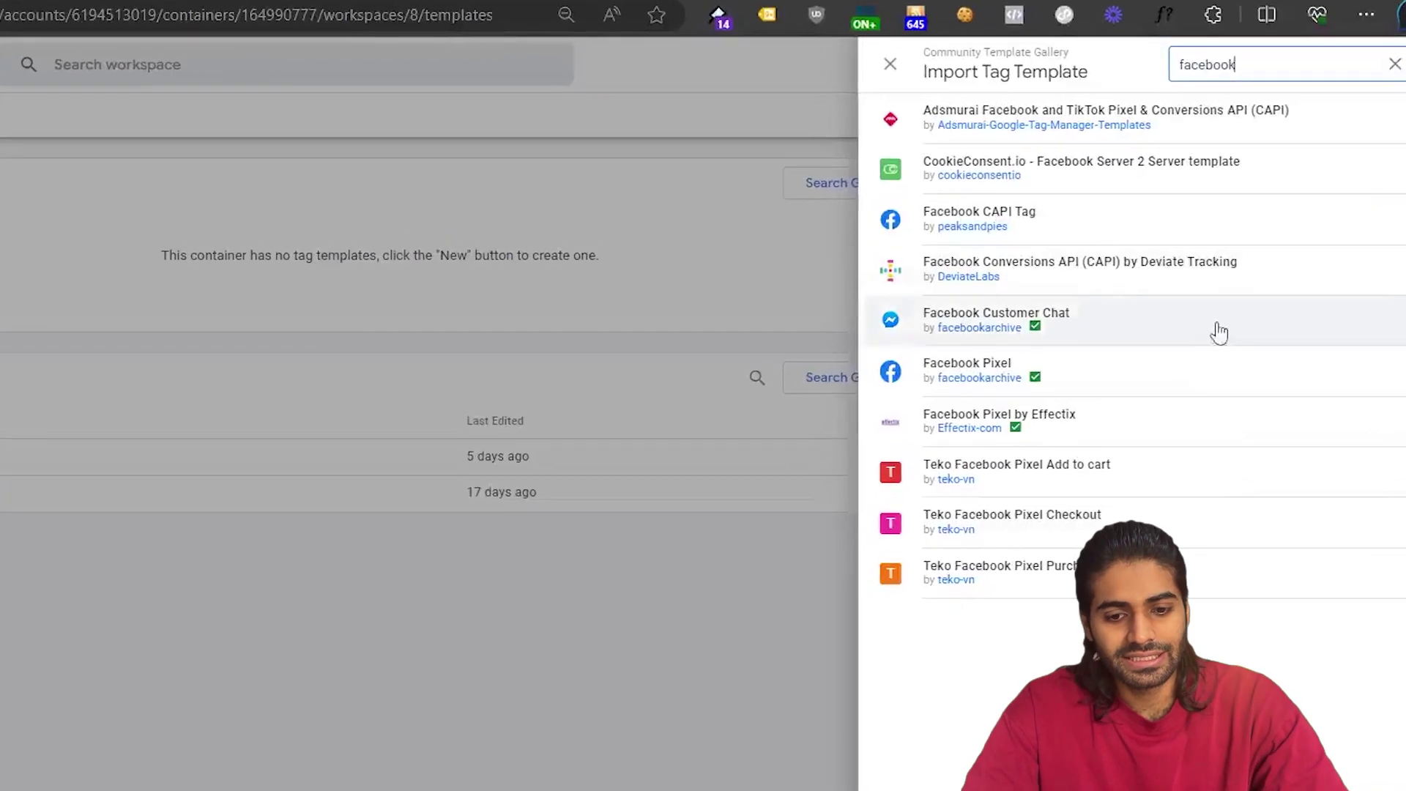
pyautogui.click(1190, 373)
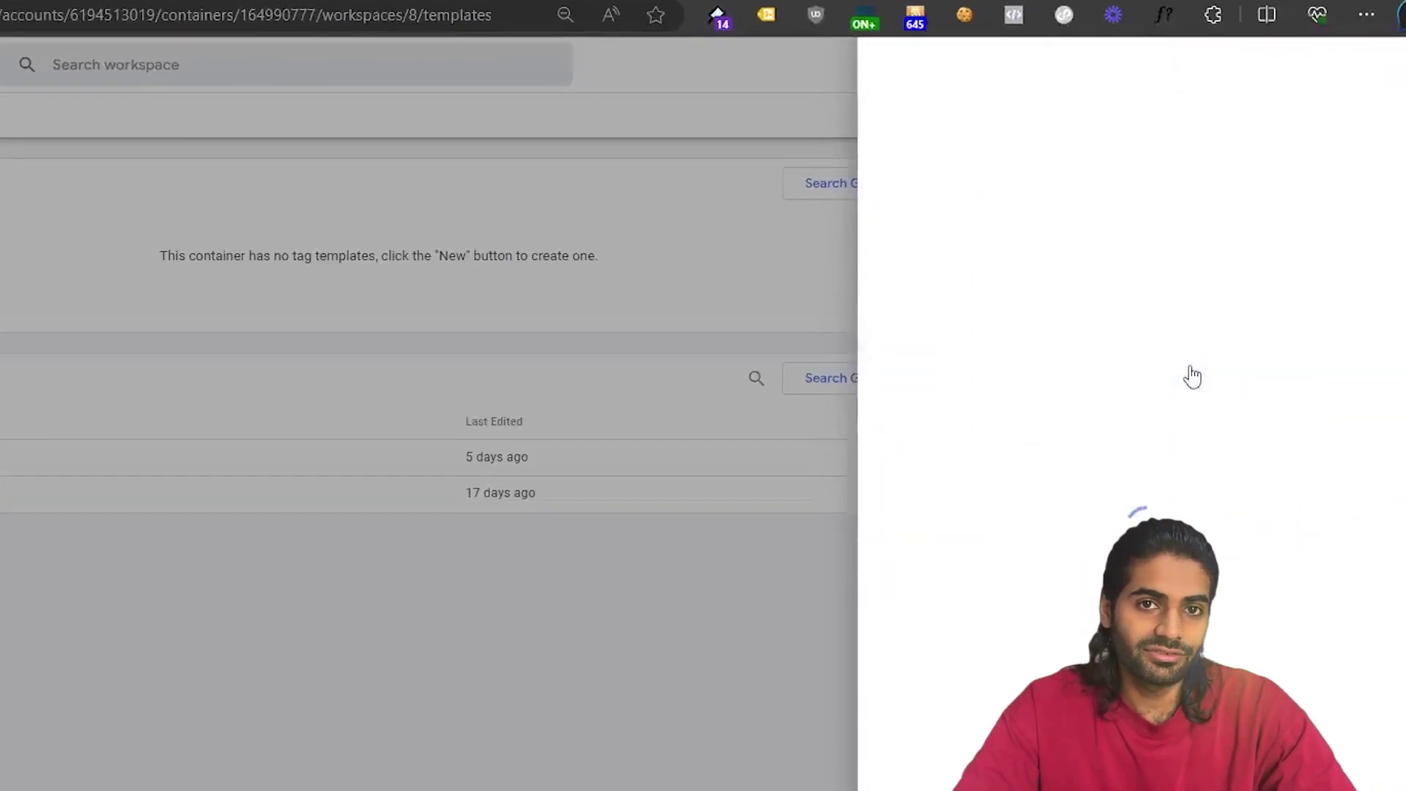
pyautogui.click(1282, 63)
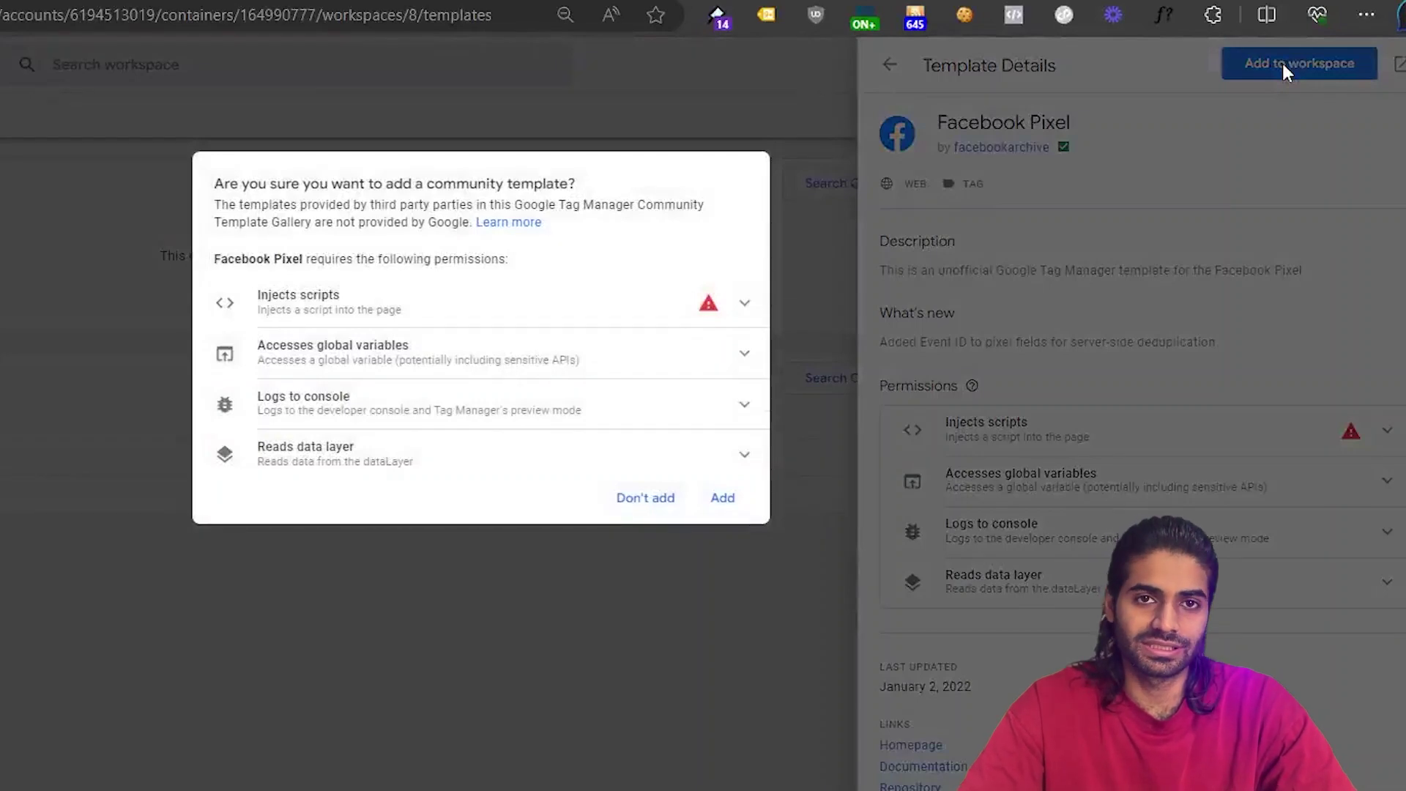
pyautogui.click(722, 498)
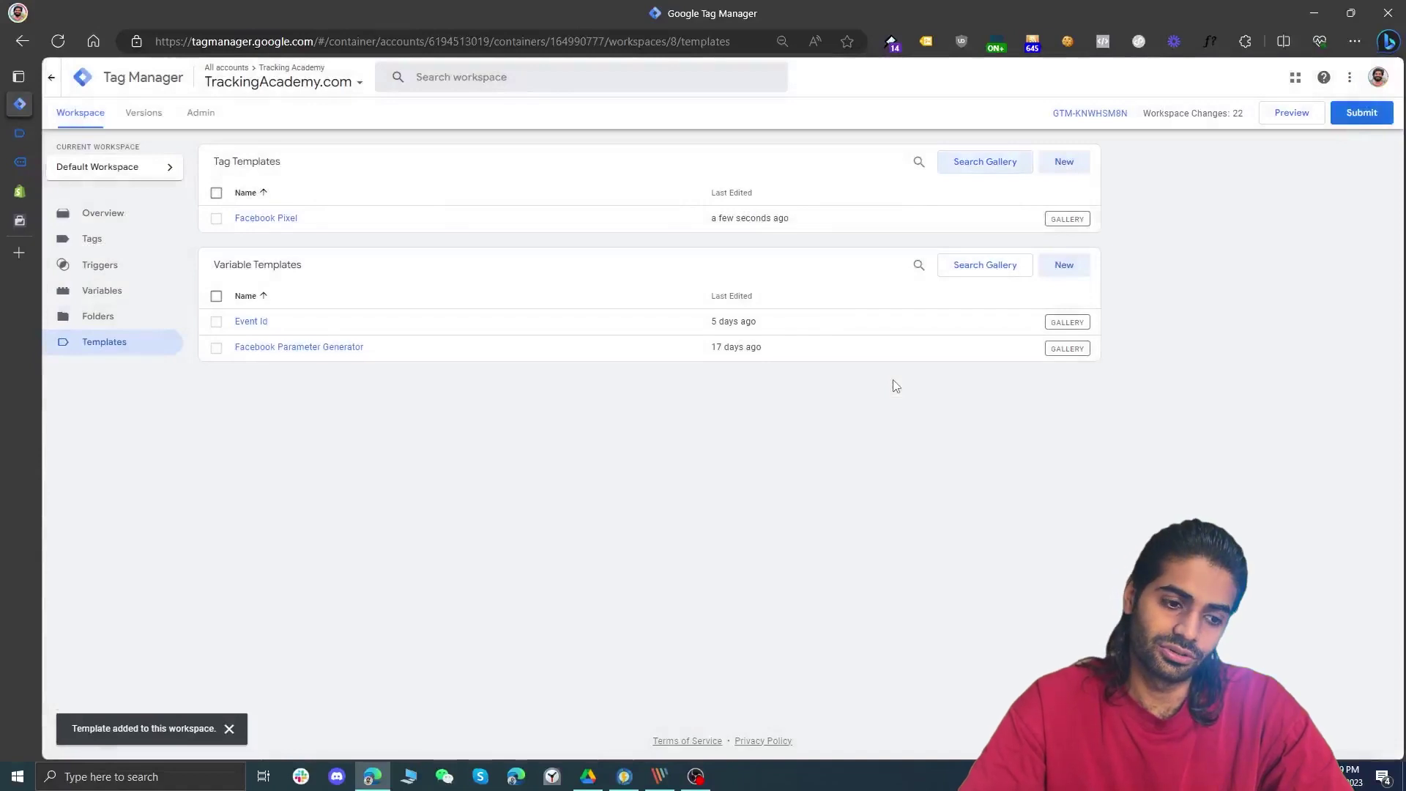
# Create a new tag that fires on All Pages and uses the Facebook Pixel template.
pyautogui.click(134, 250)
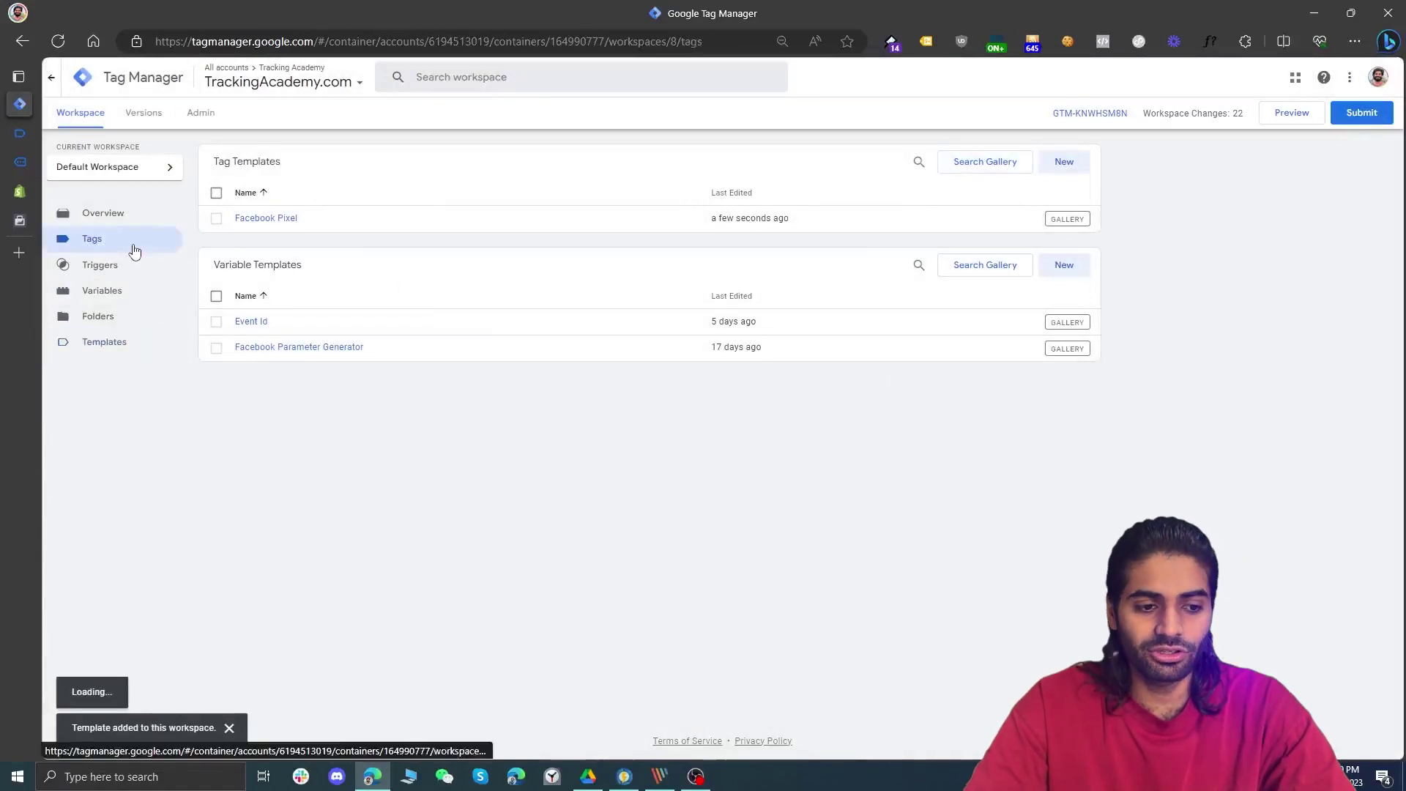
pyautogui.click(1065, 164)
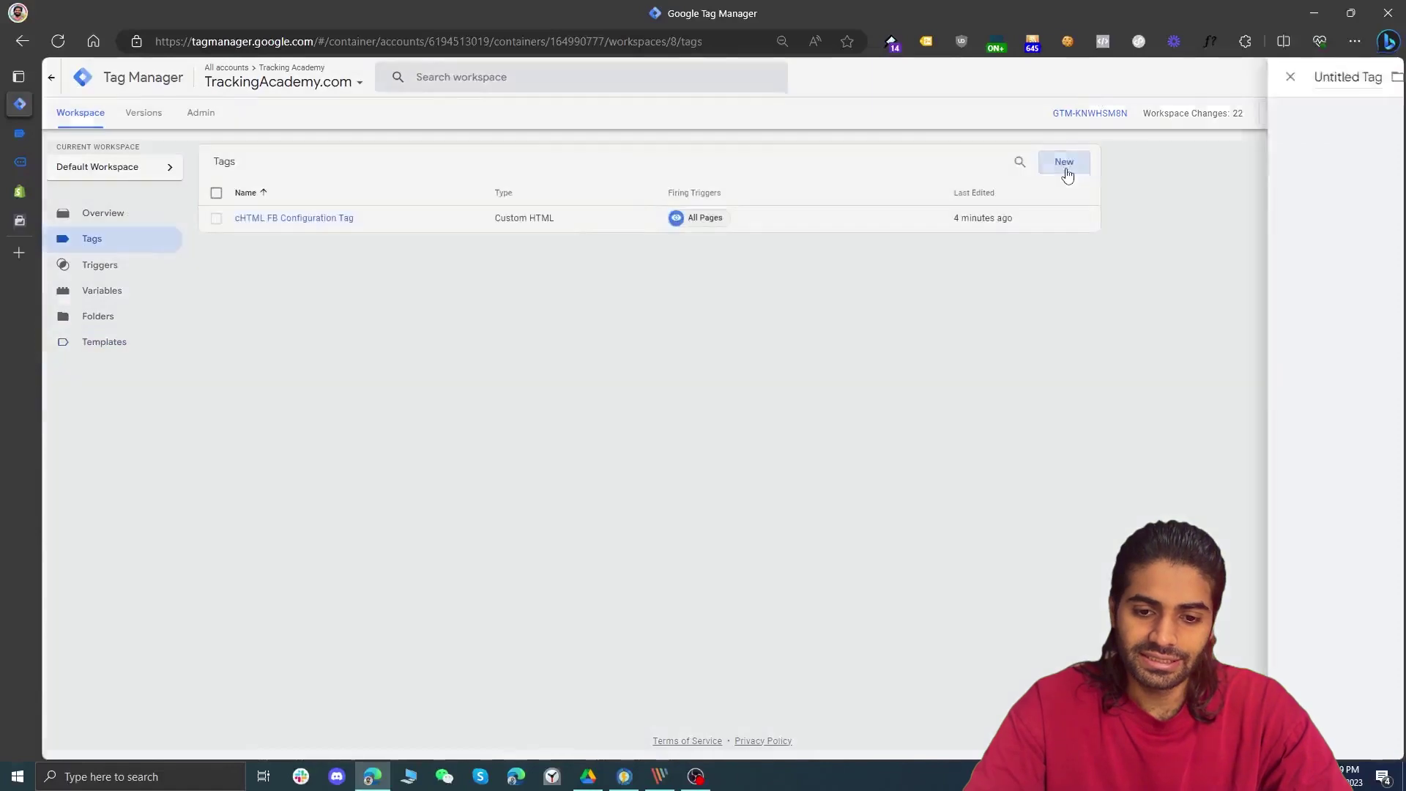
pyautogui.click(1067, 363)
pyautogui.click(1008, 146)
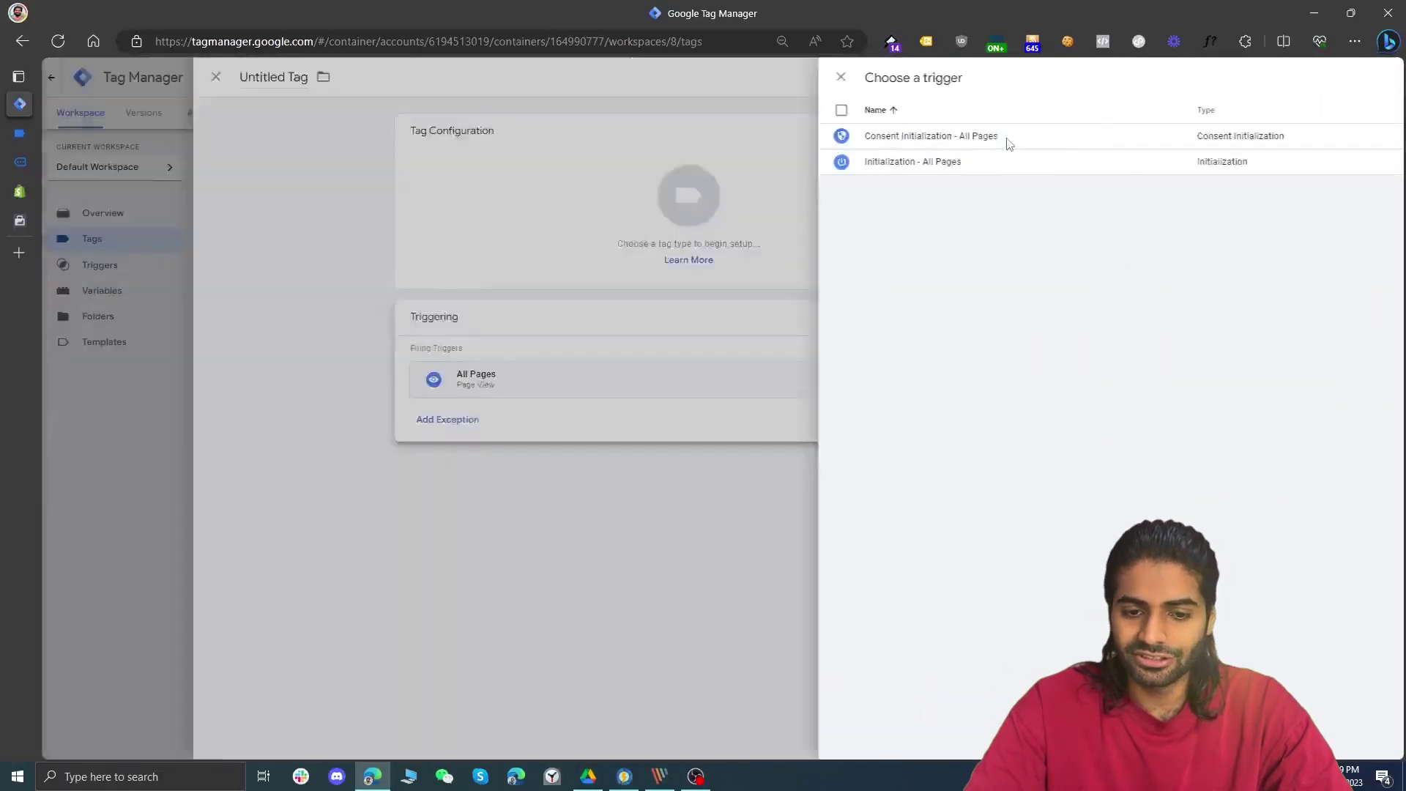
pyautogui.click(872, 208)
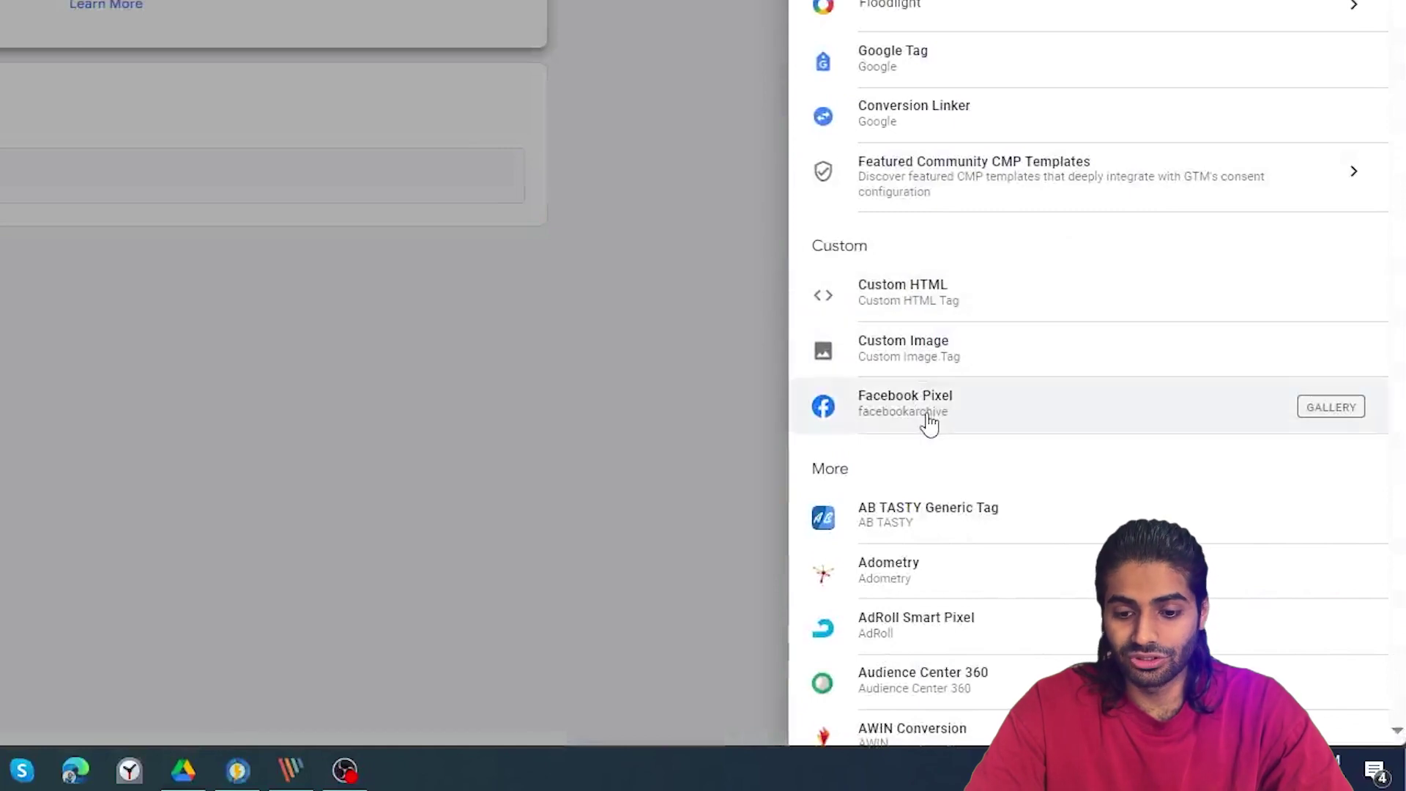
pyautogui.click(1249, 423)
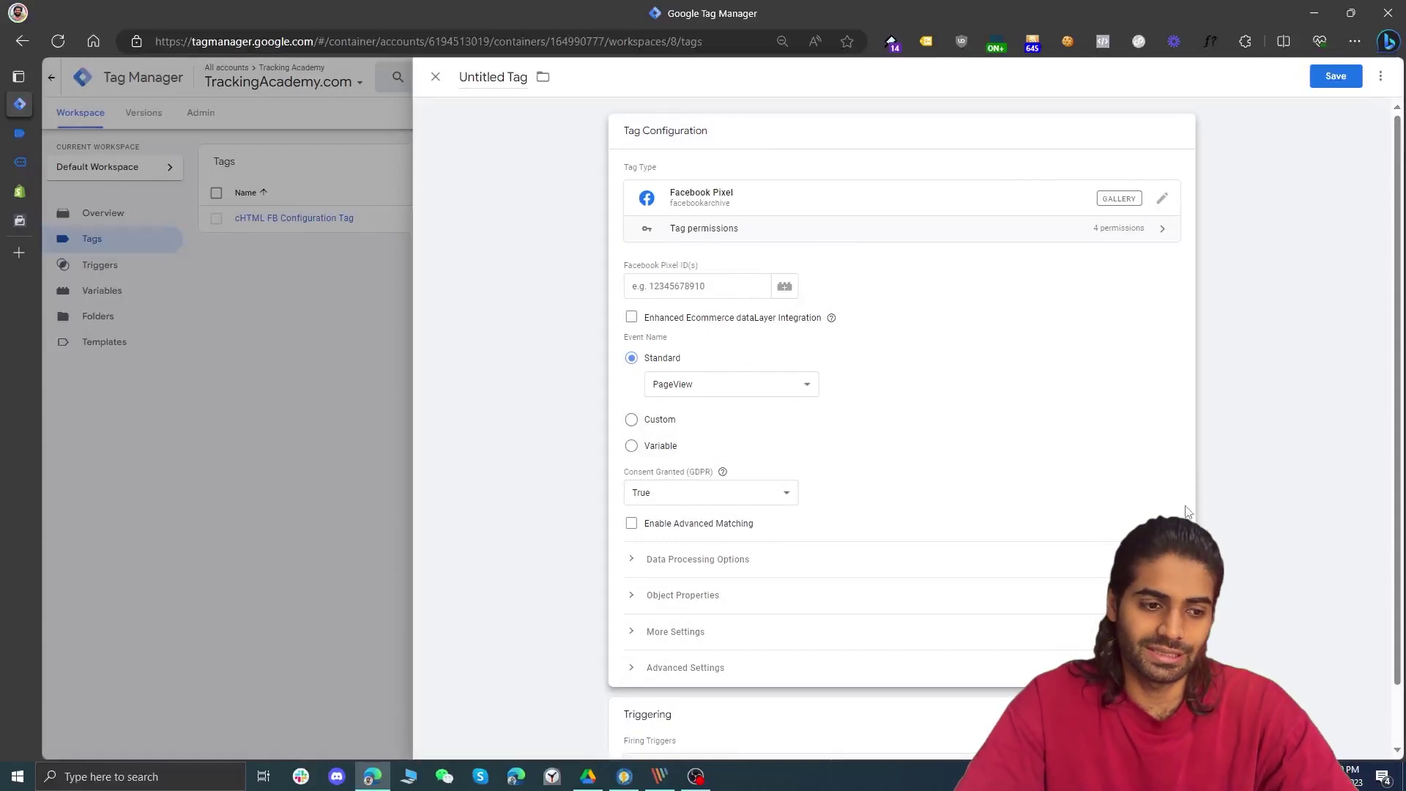
# Copy the TrackingAcademy dataset ID from Events Manager, then open the Pixel ID variable chooser.
pyautogui.click(758, 296)
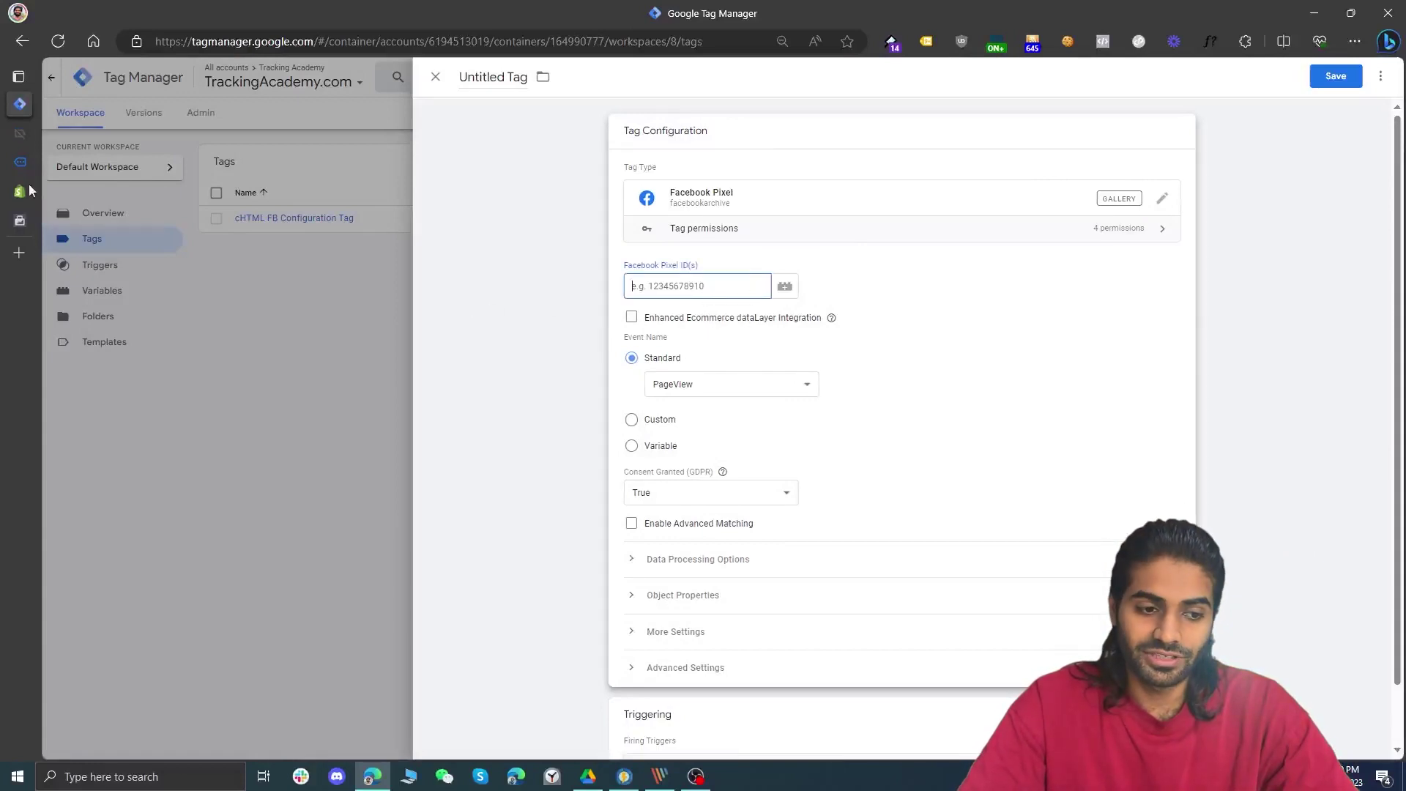
pyautogui.click(26, 226)
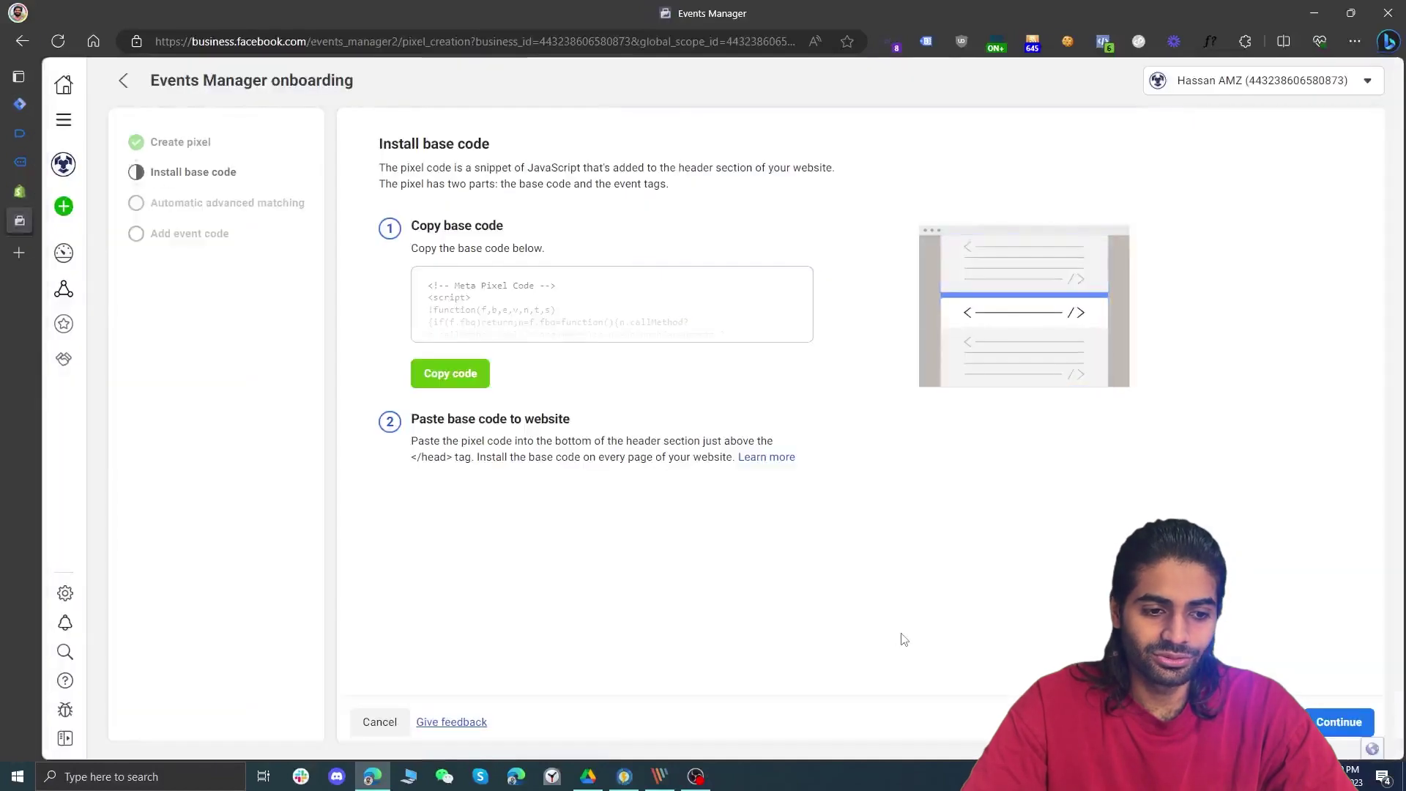
pyautogui.hotkey('ctrl', '1')
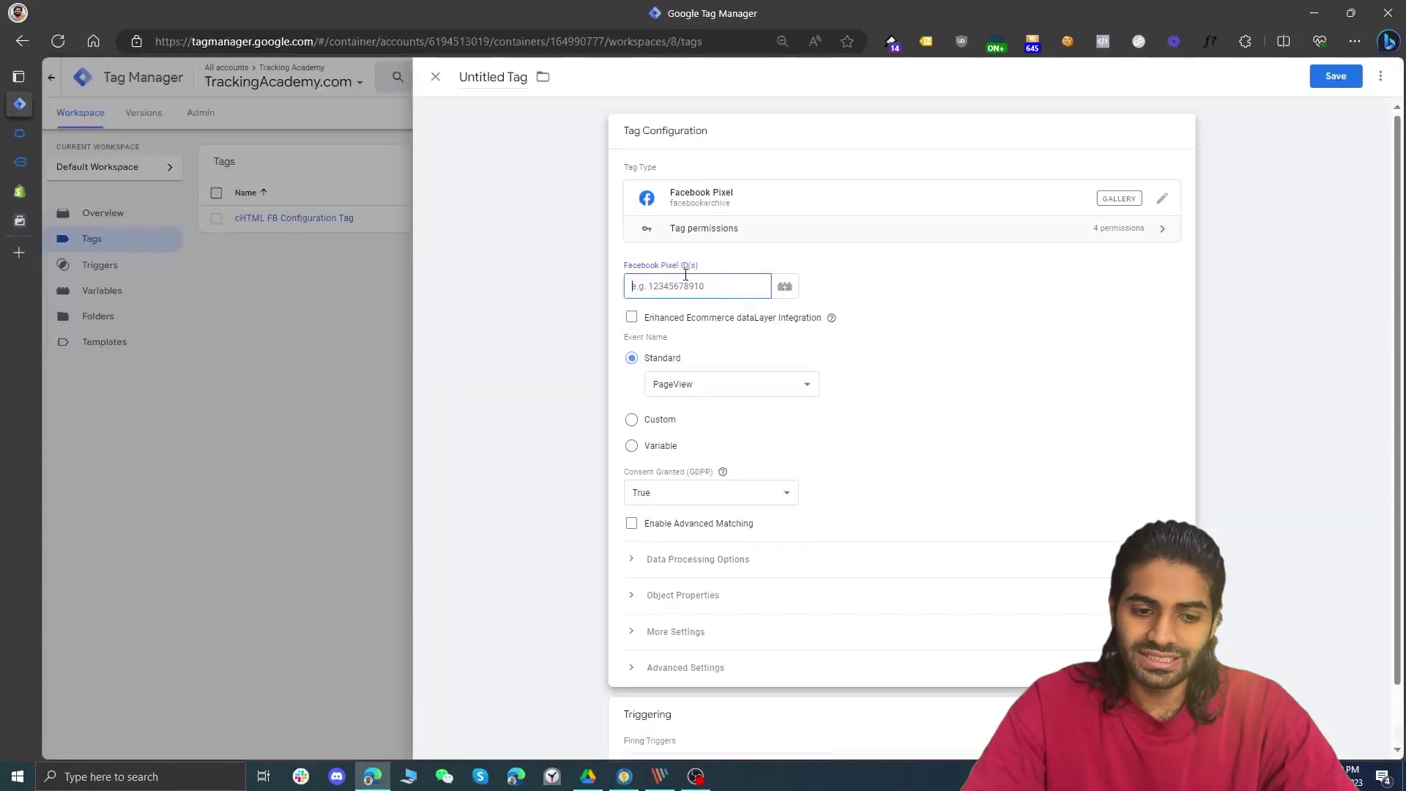
pyautogui.click(16, 221)
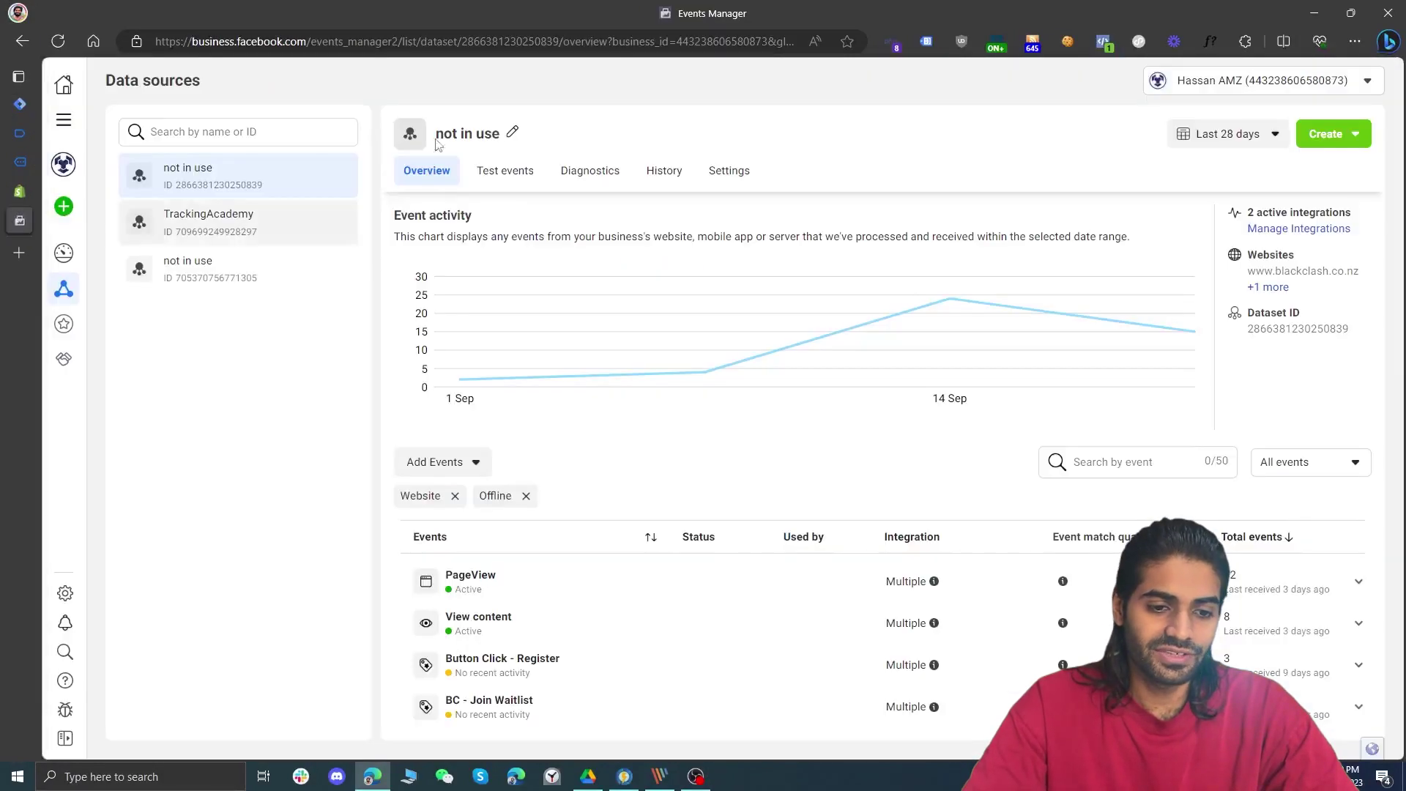
pyautogui.click(249, 221)
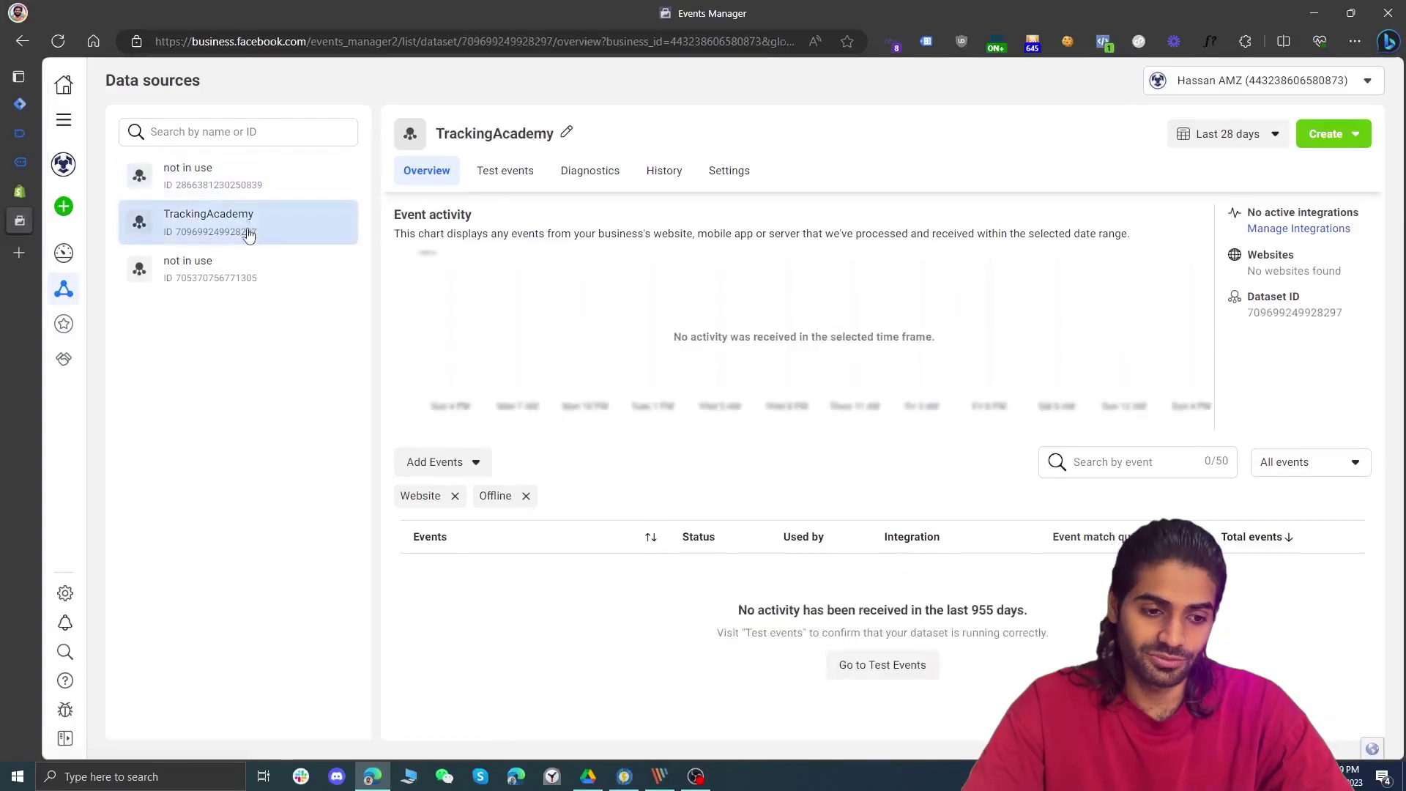
pyautogui.doubleClick(242, 233)
pyautogui.rightClick(235, 240)
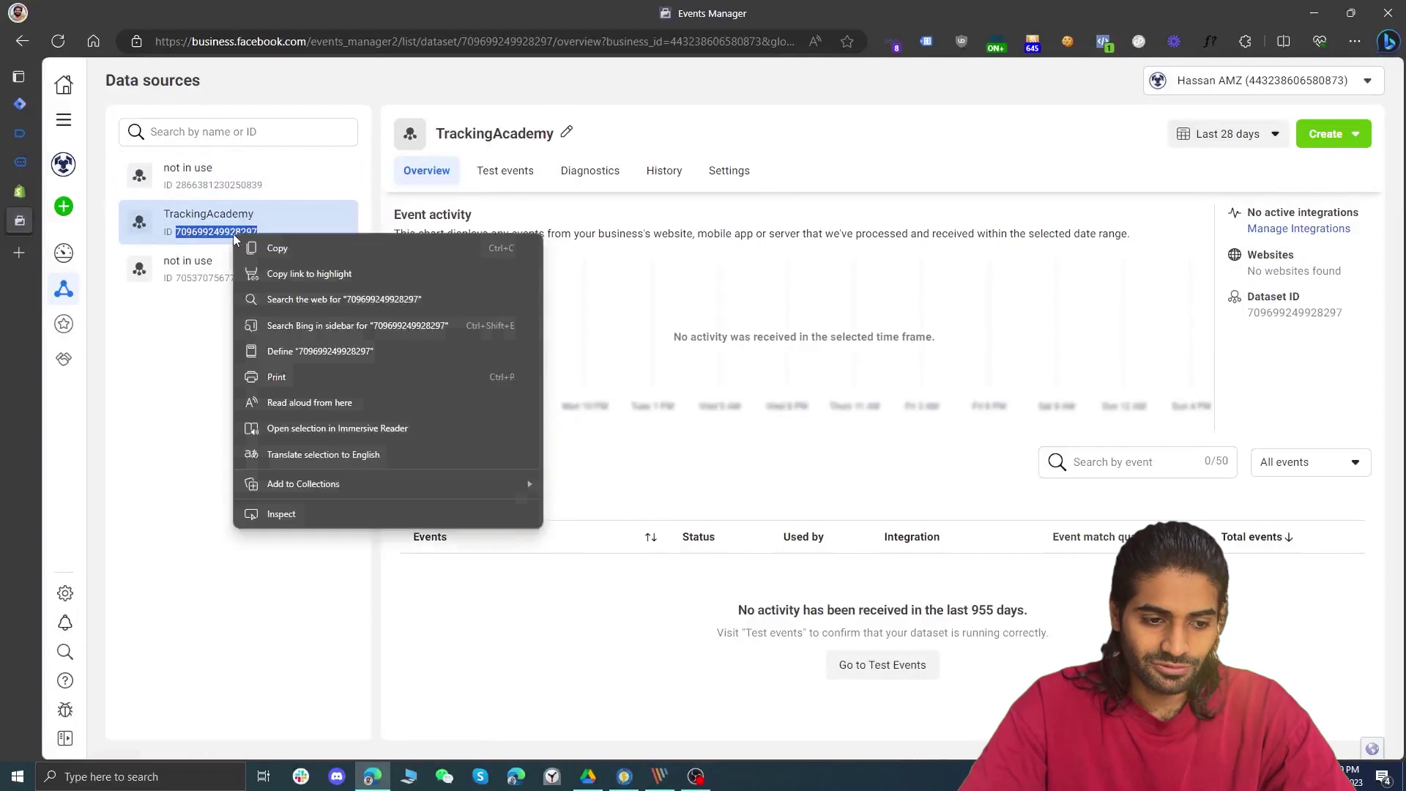
pyautogui.click(253, 247)
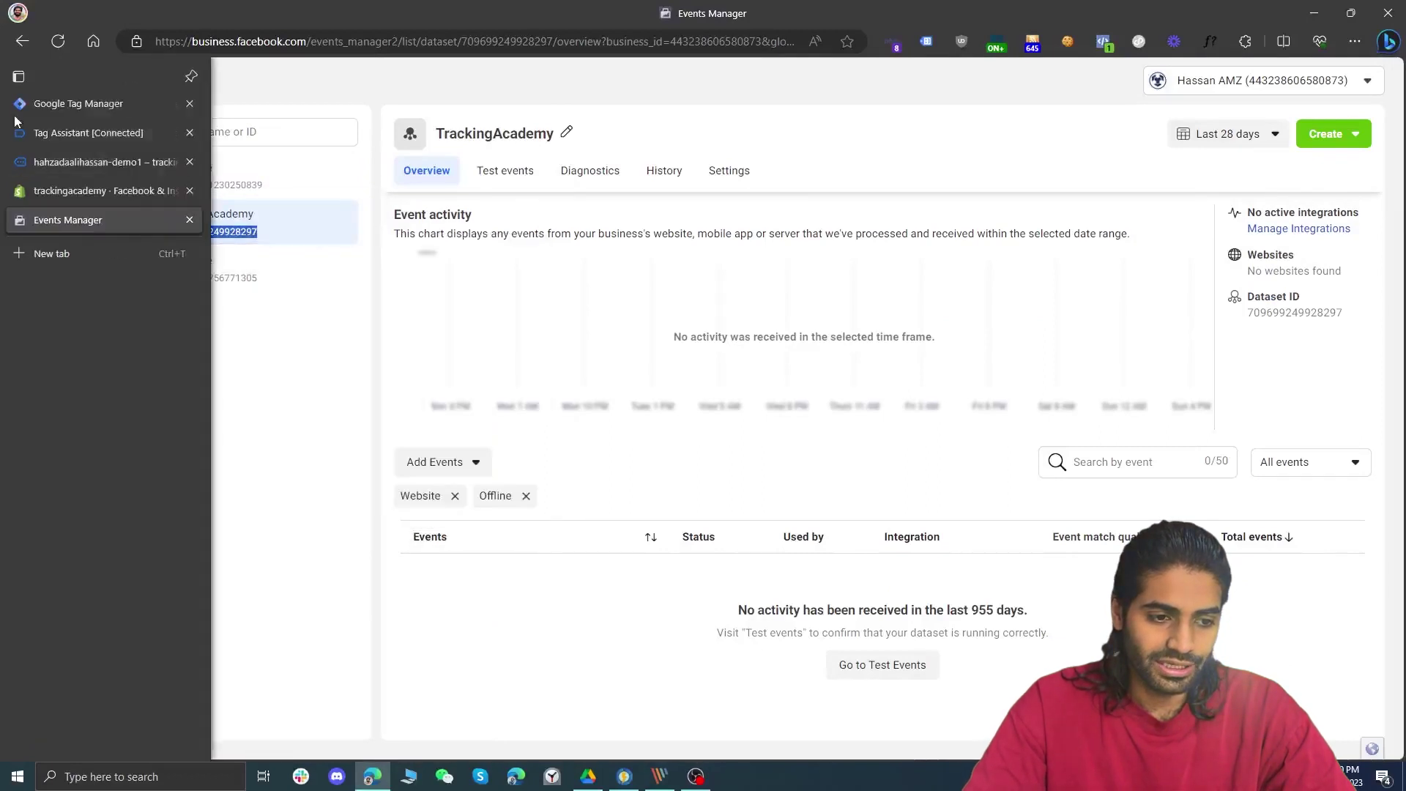
pyautogui.click(29, 103)
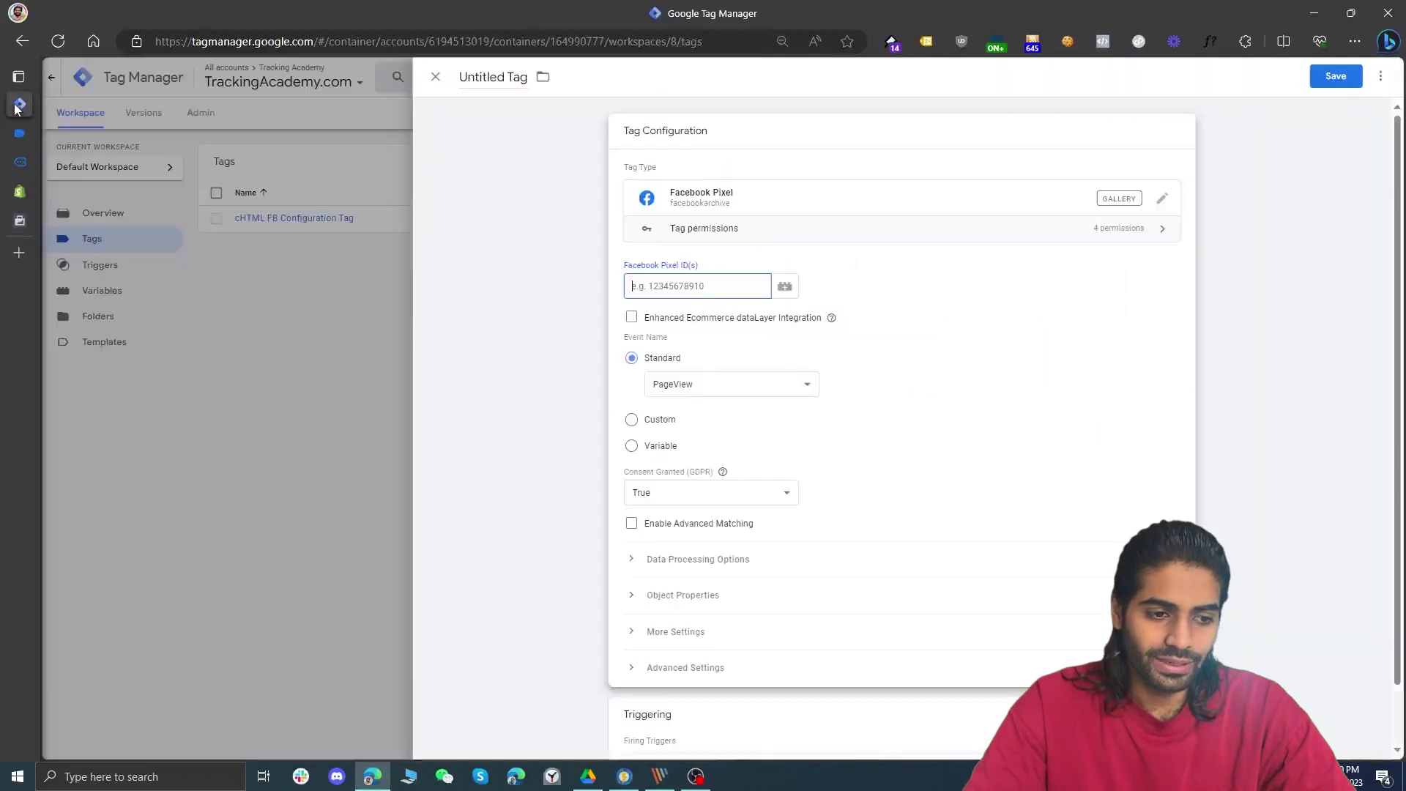
pyautogui.click(782, 286)
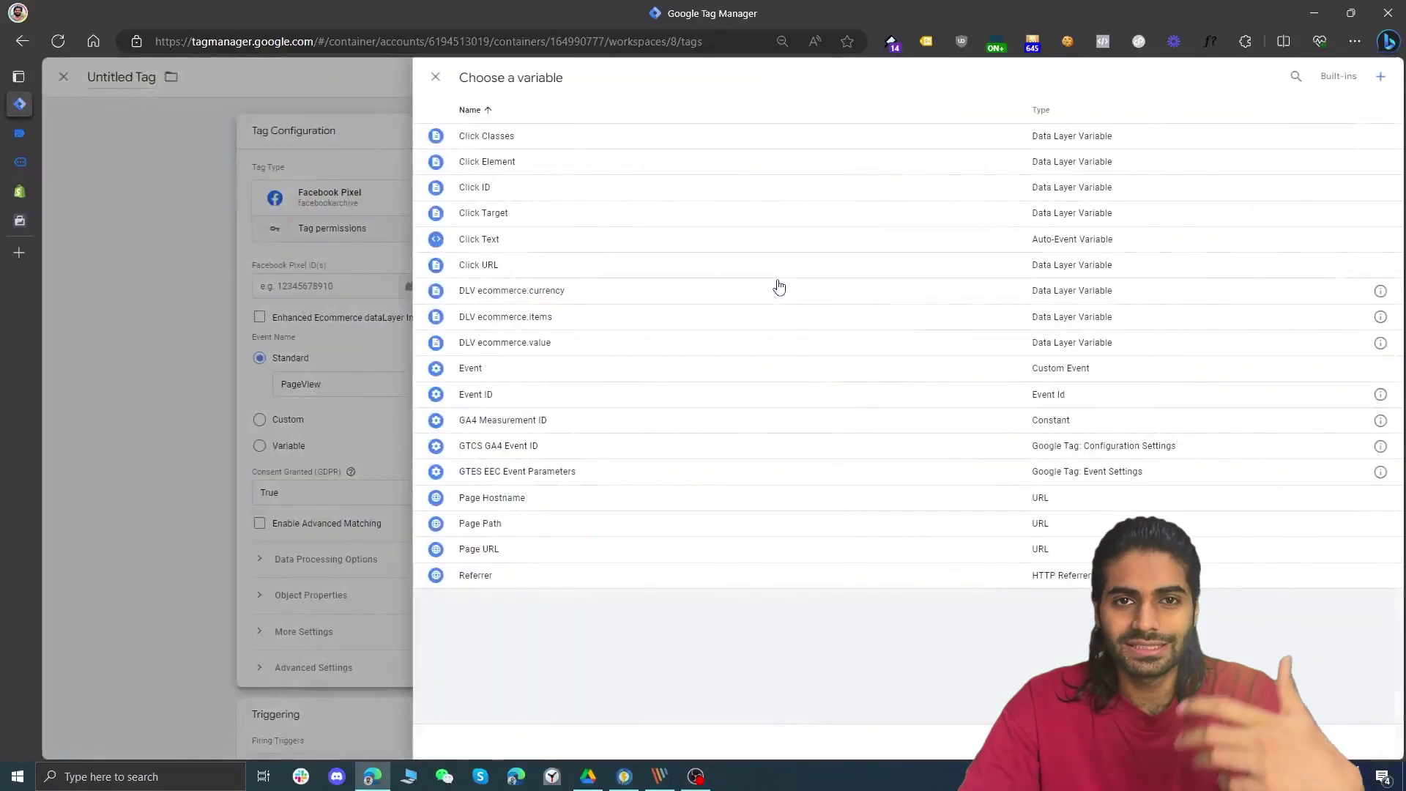
# Create and save a Constant variable named FB Pixel ID for the pixel ID.
pyautogui.click(1380, 81)
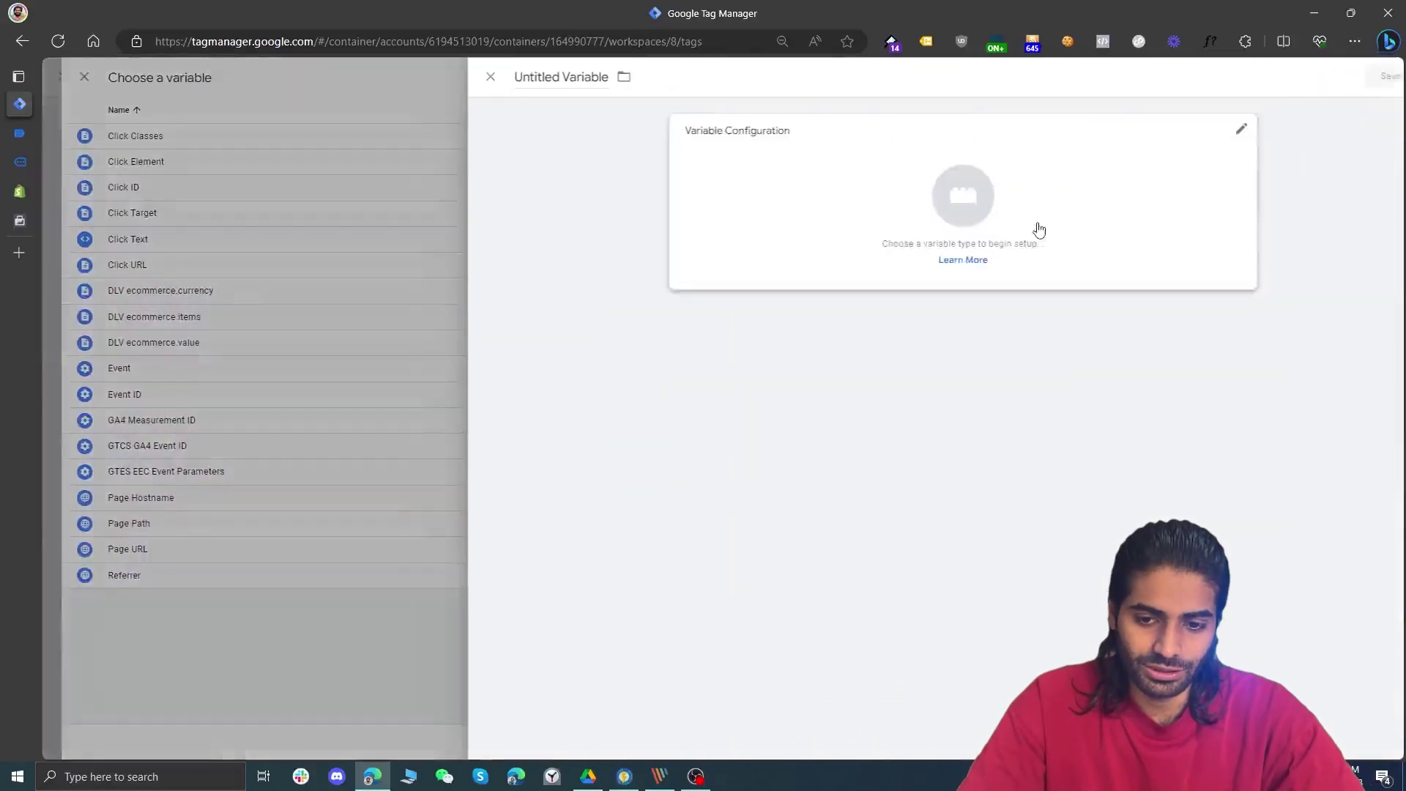
pyautogui.click(976, 251)
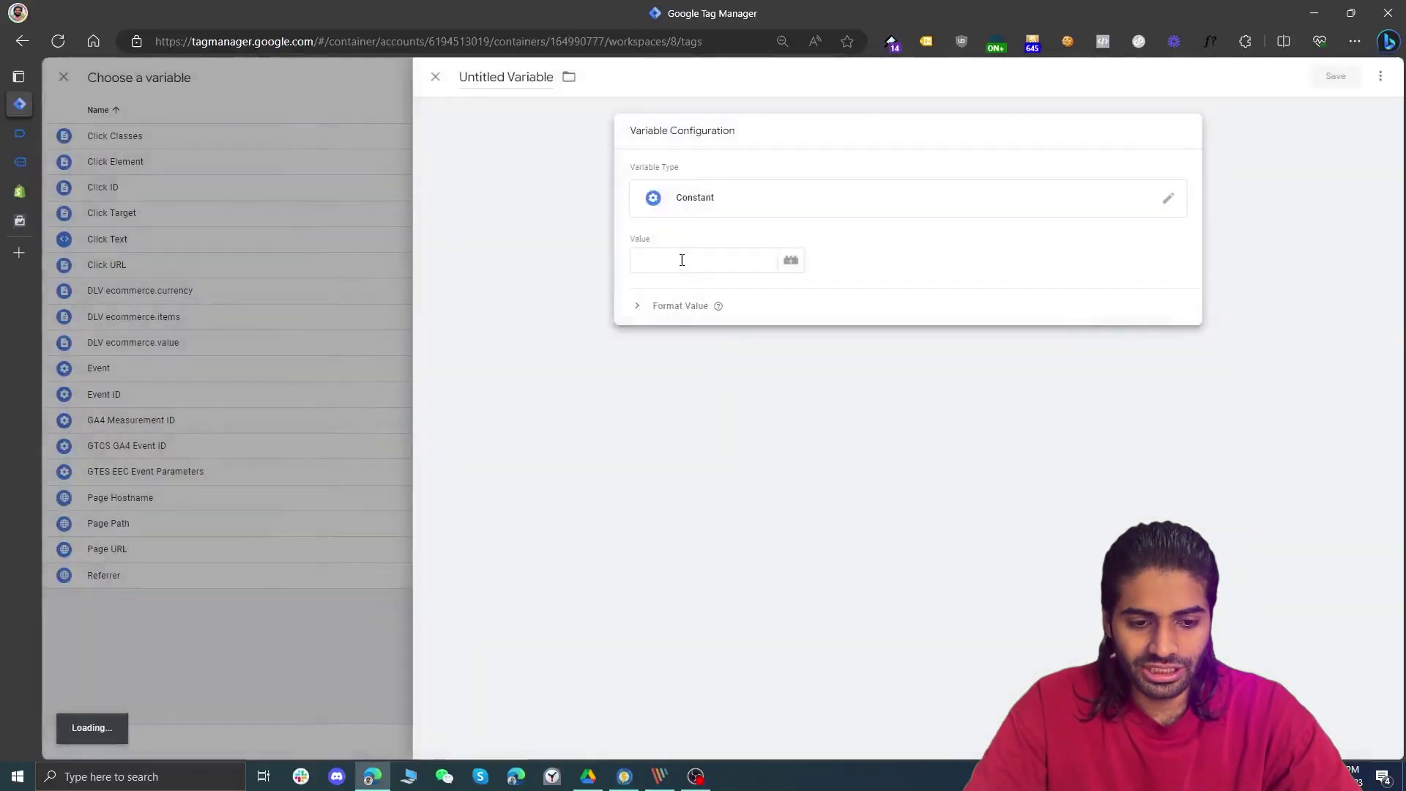
pyautogui.click(682, 265)
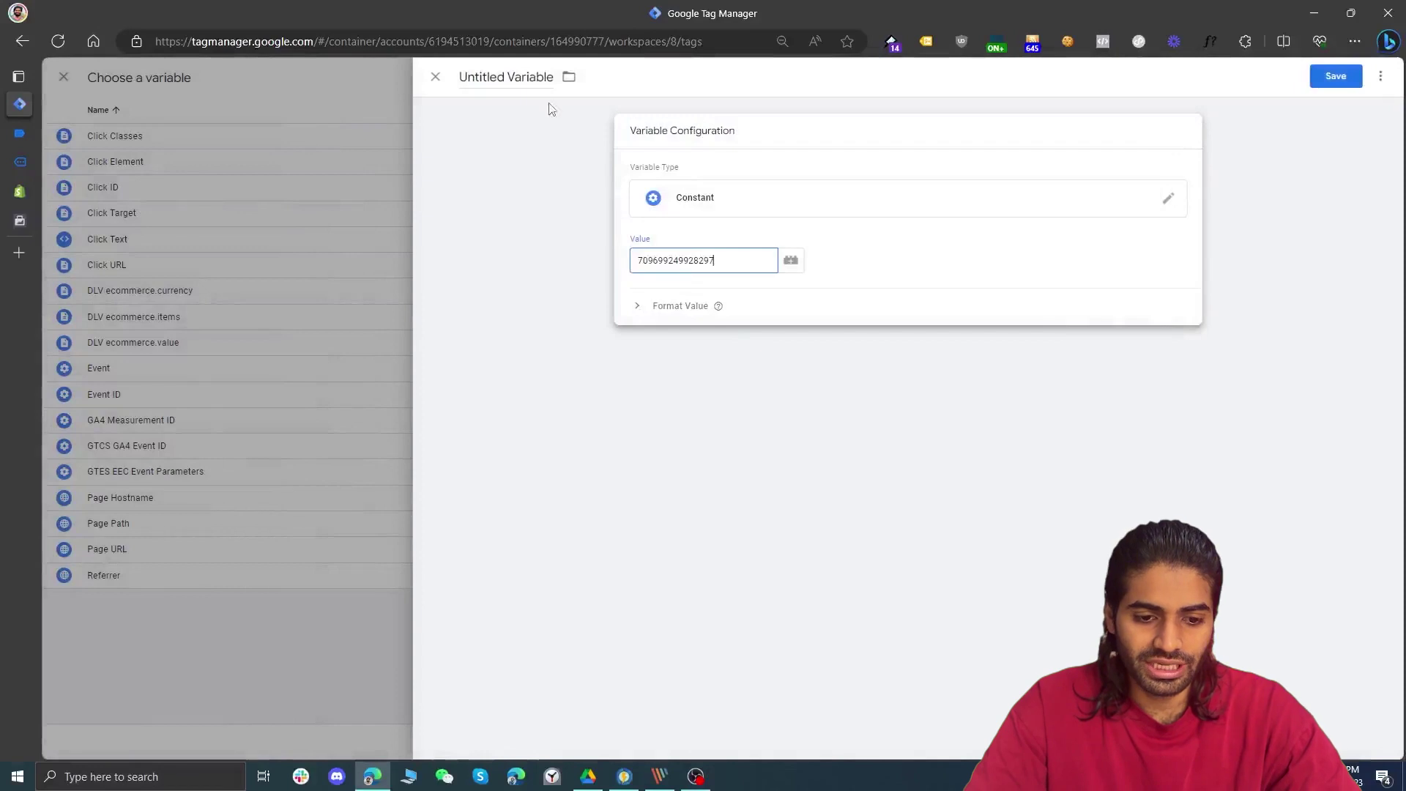
pyautogui.click(531, 84)
pyautogui.write('FB Pixel ID')
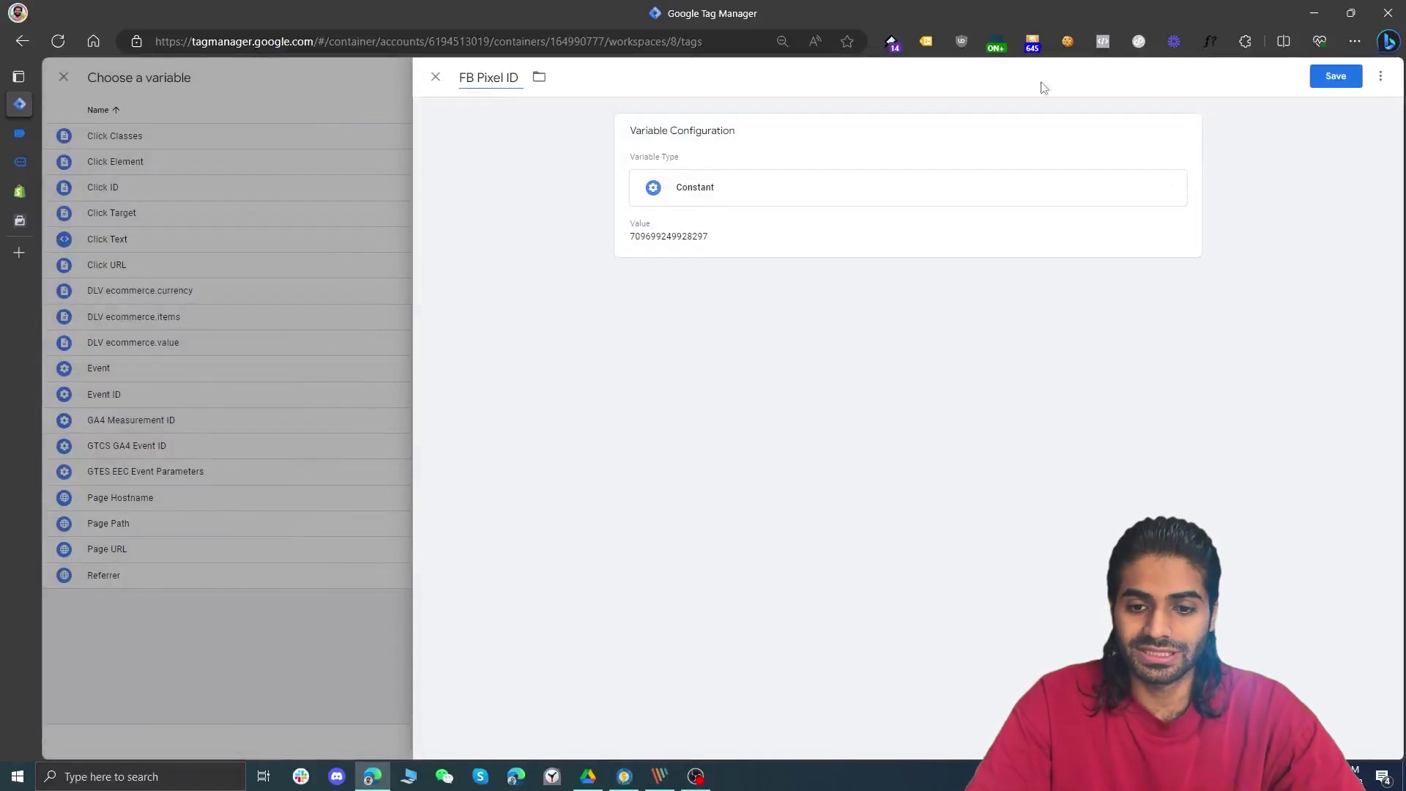
pyautogui.click(1315, 73)
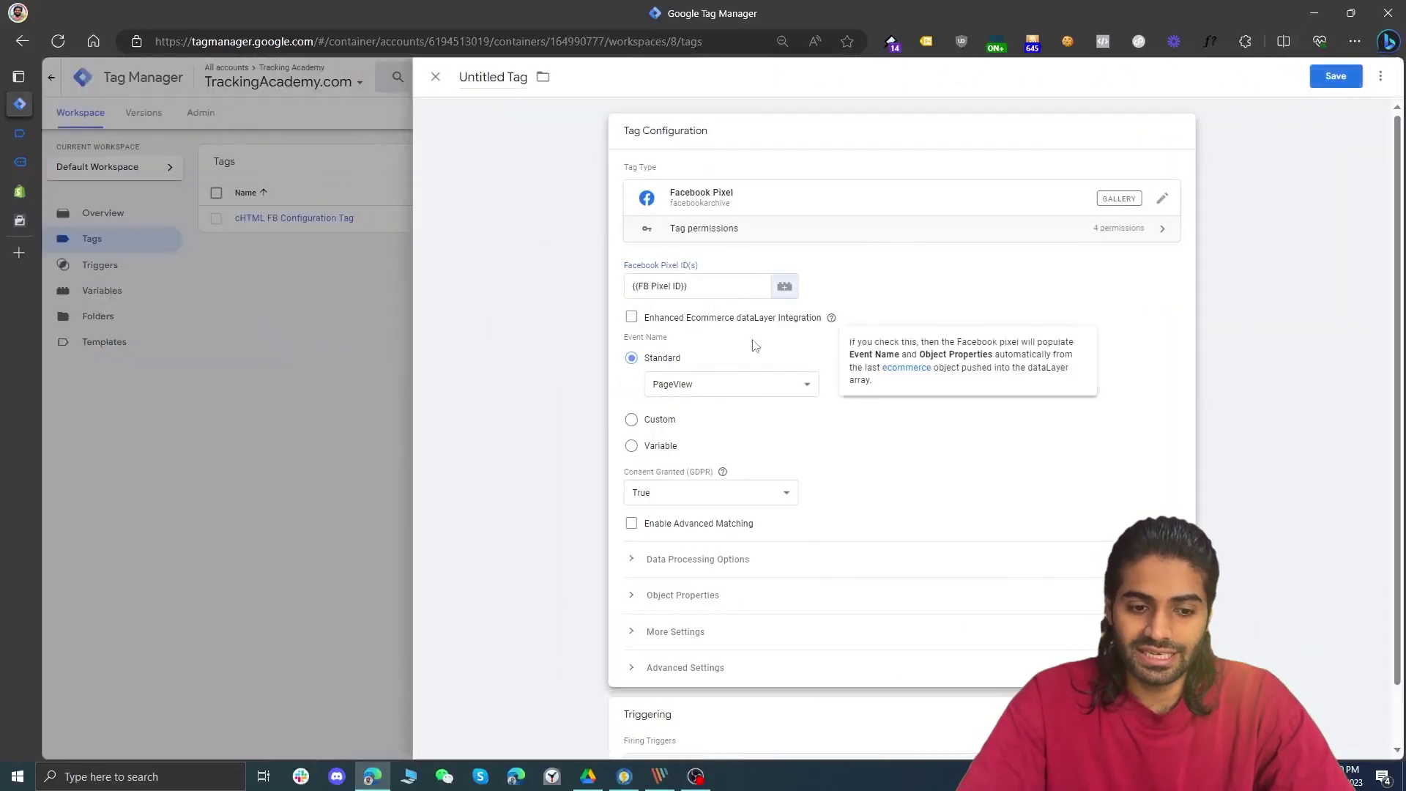
# Name the Facebook Pixel tag 'FB Configuration Tag', fixing the typo, and save it.
pyautogui.scroll(-1, 666, 410)
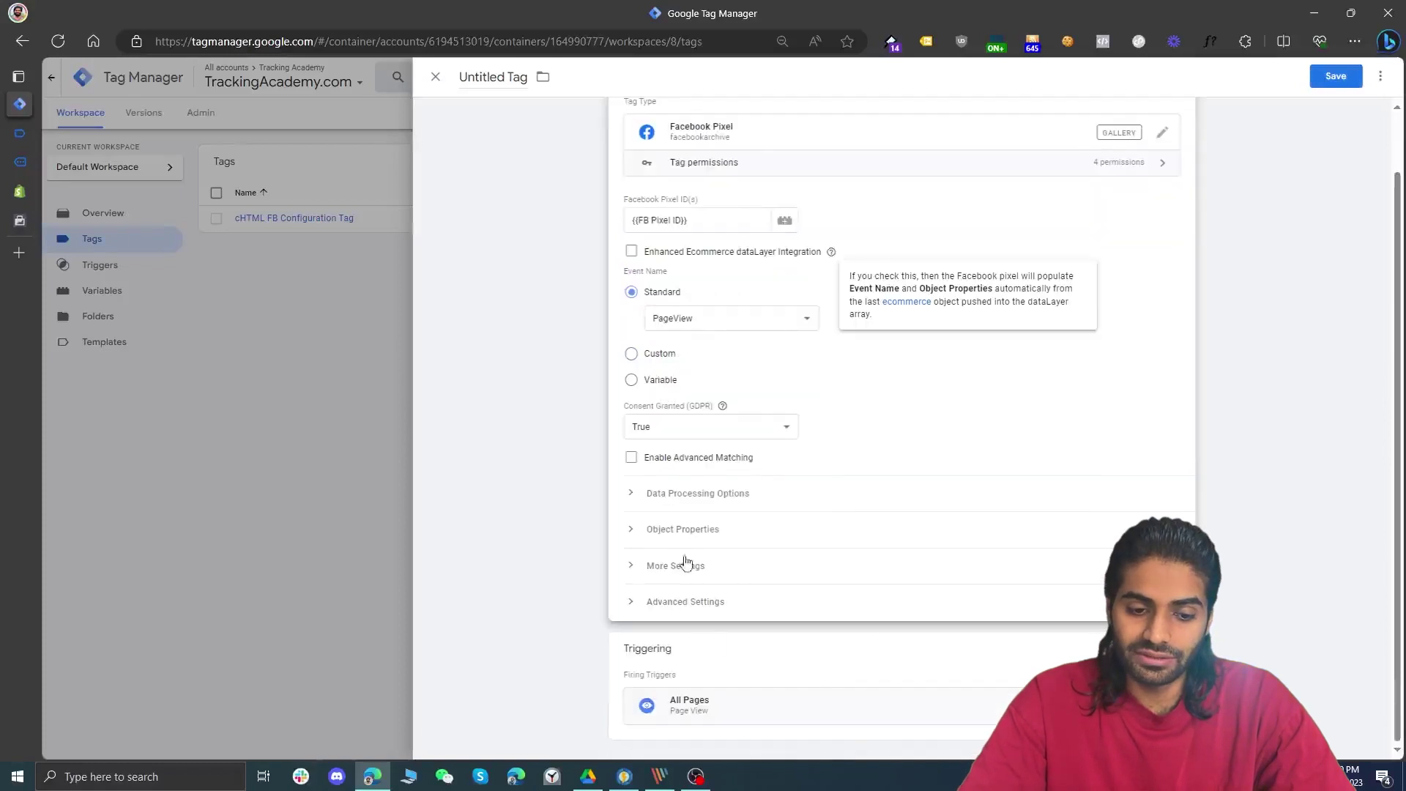
pyautogui.click(479, 77)
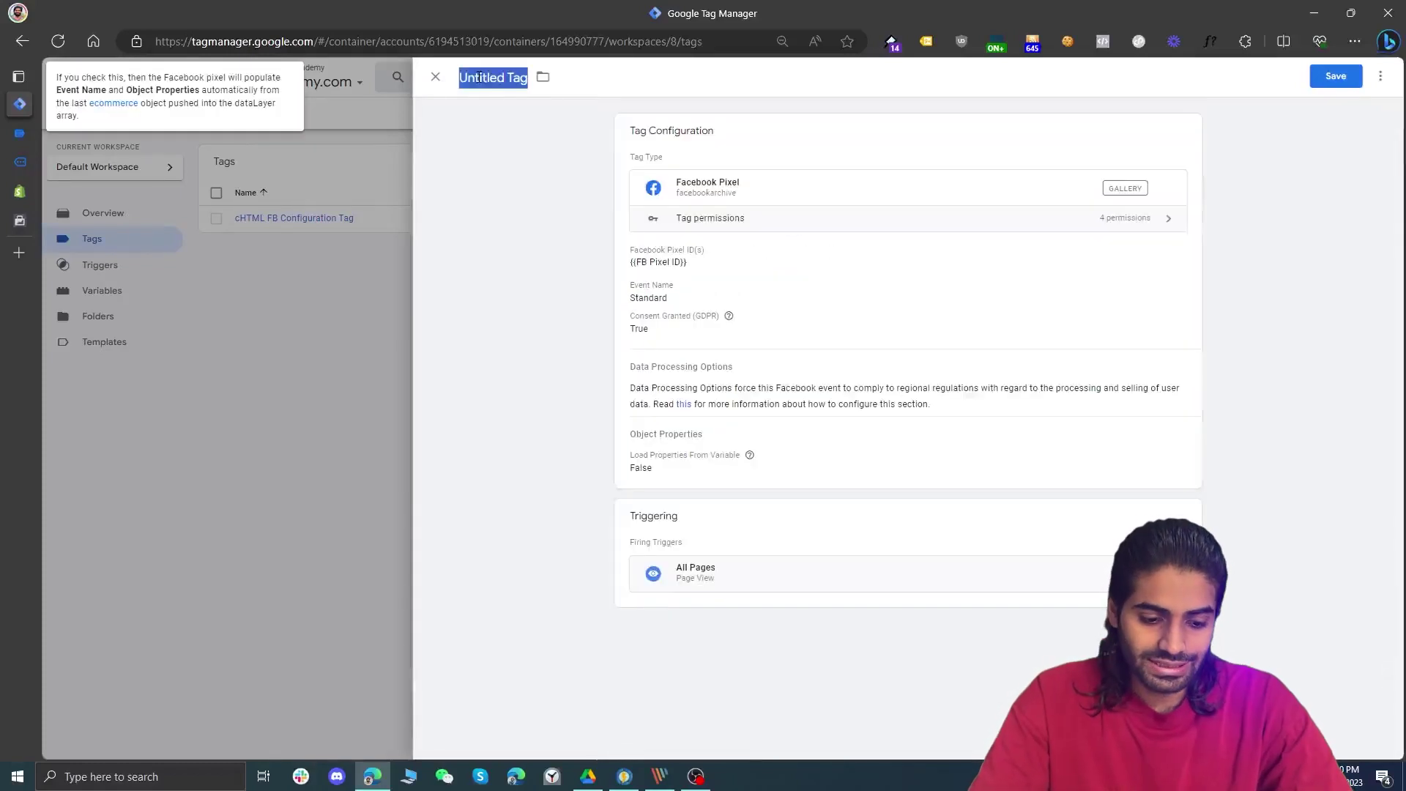
pyautogui.write('FB Conifguration Tag')
pyautogui.rightClick(479, 77)
pyautogui.click(579, 95)
pyautogui.click(1347, 84)
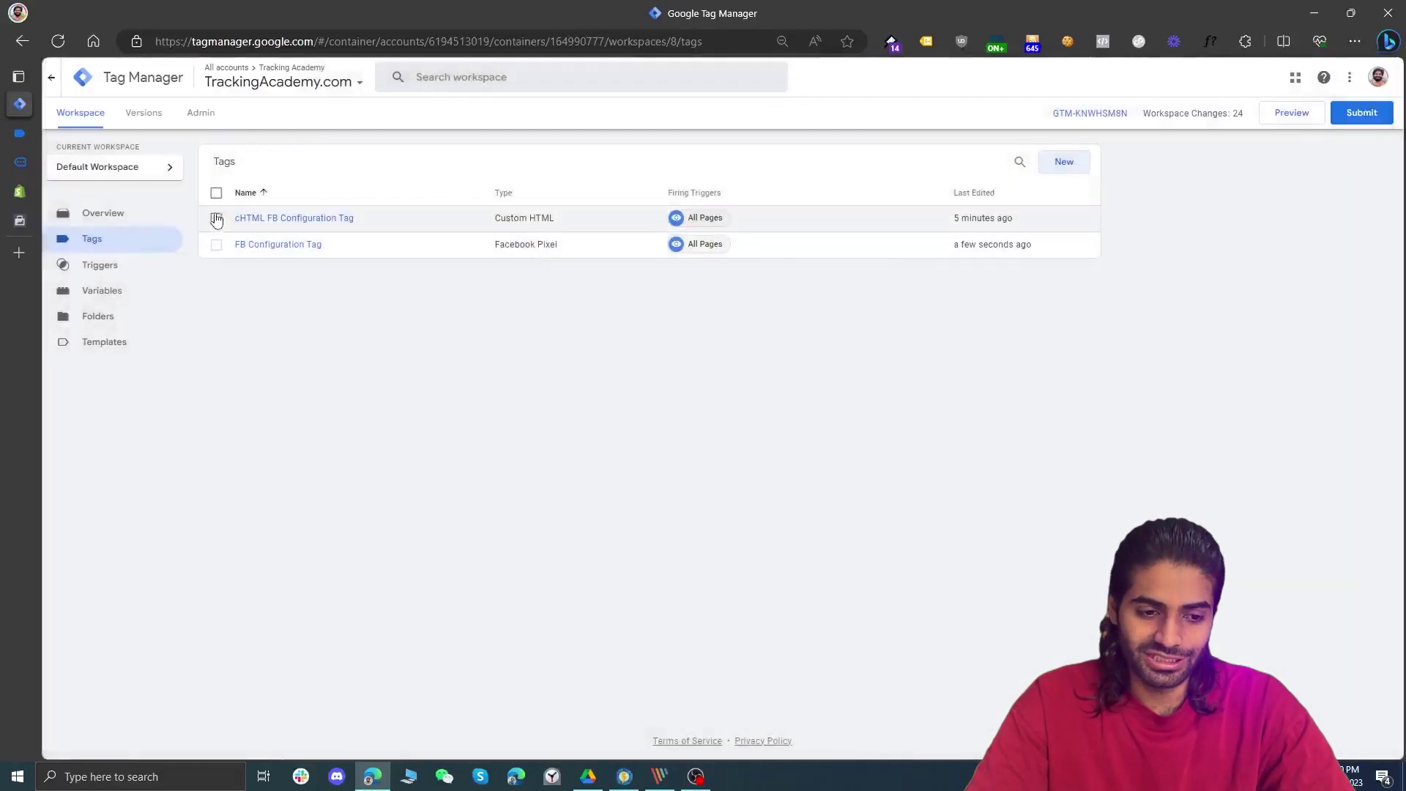
# Delete the old cHTML FB Configuration Tag.
pyautogui.click(216, 218)
pyautogui.click(1051, 164)
pyautogui.click(853, 221)
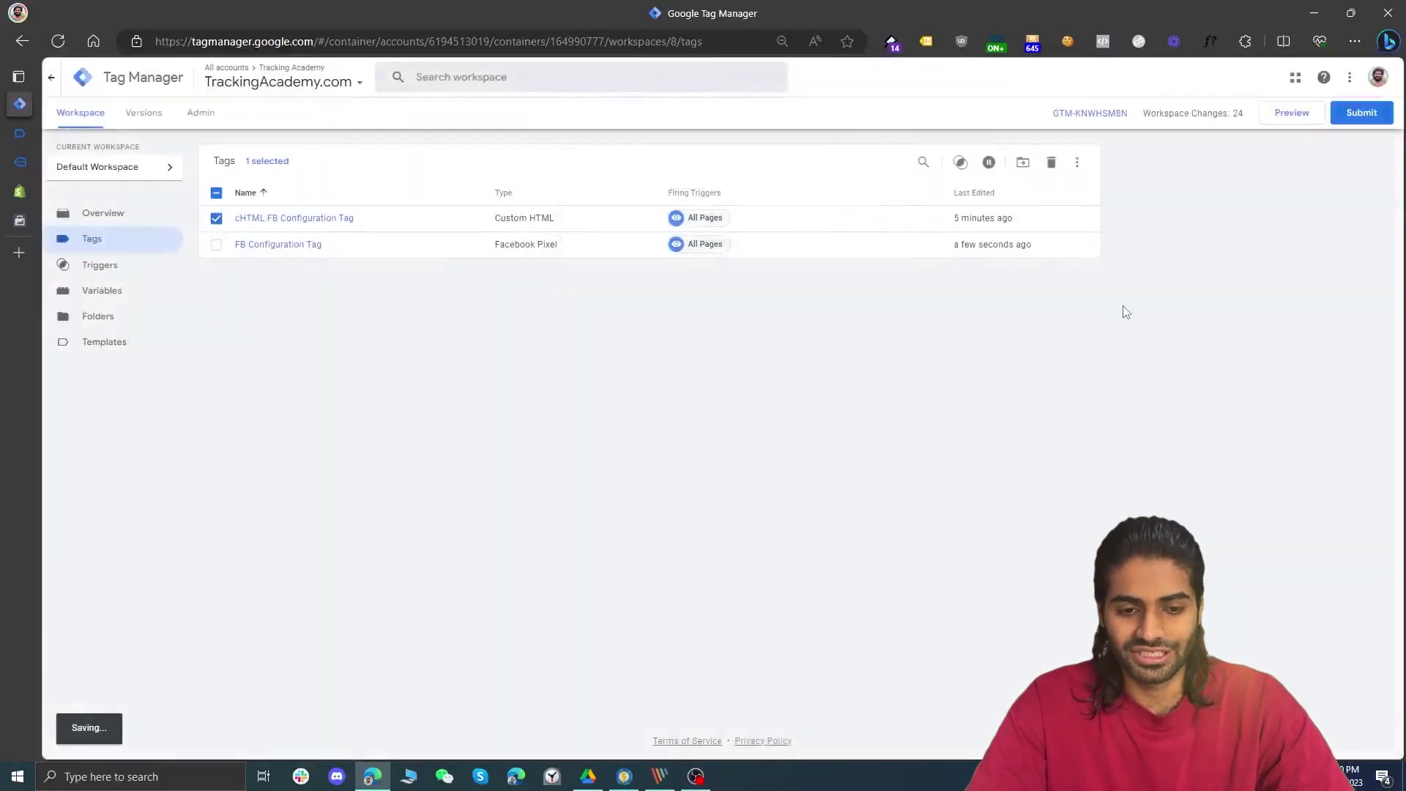
# Preview the store and confirm in Meta Pixel Helper that the PageView event fires.
pyautogui.click(1274, 114)
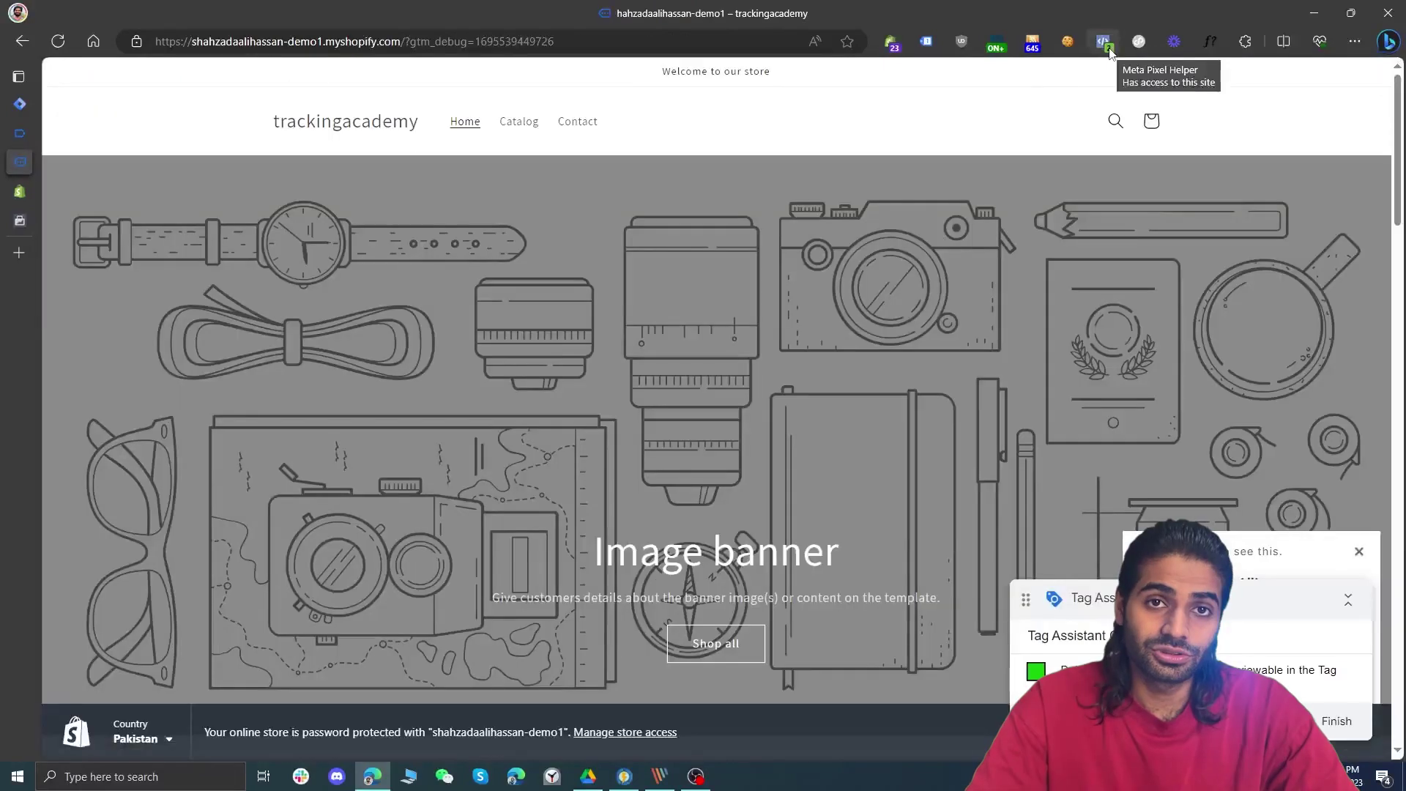
pyautogui.click(1103, 42)
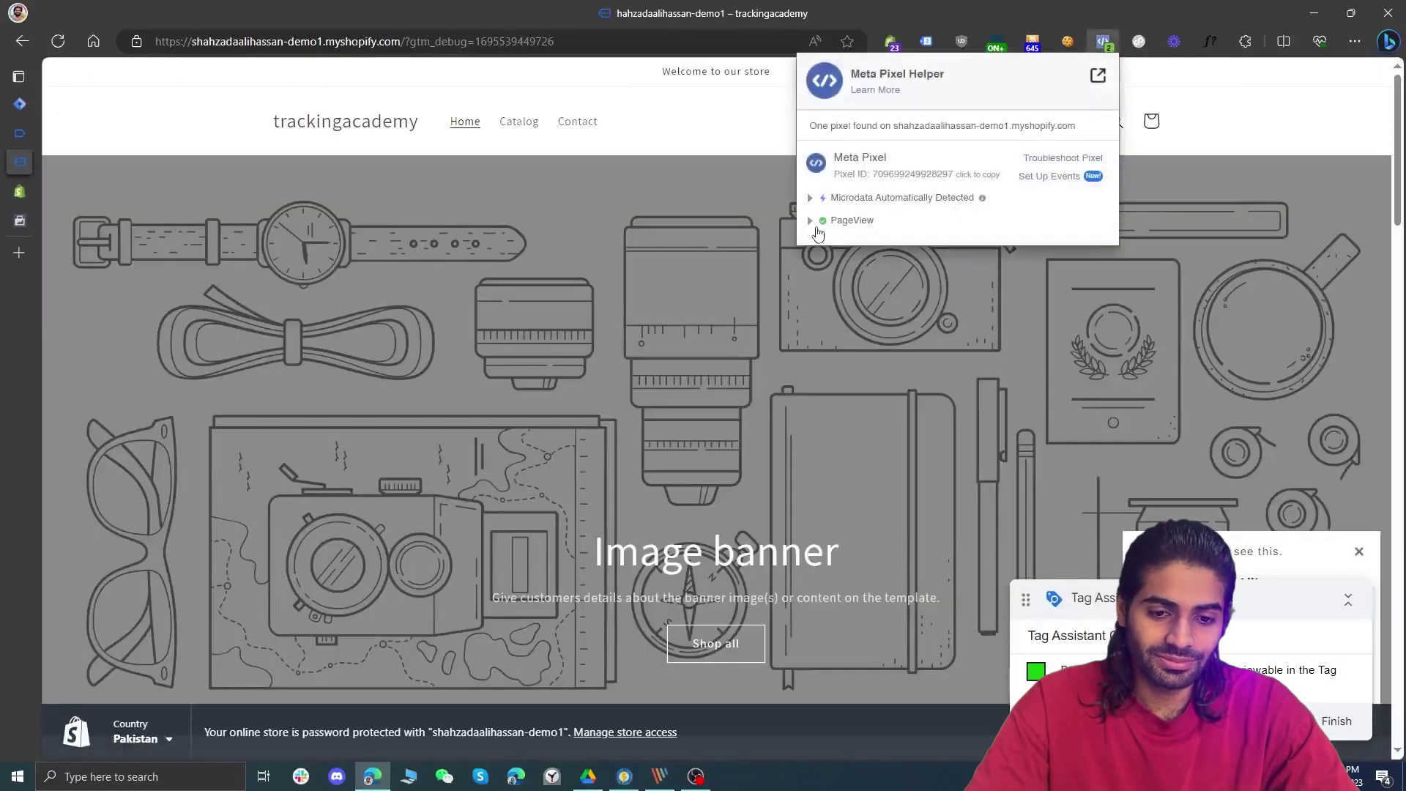
pyautogui.click(825, 222)
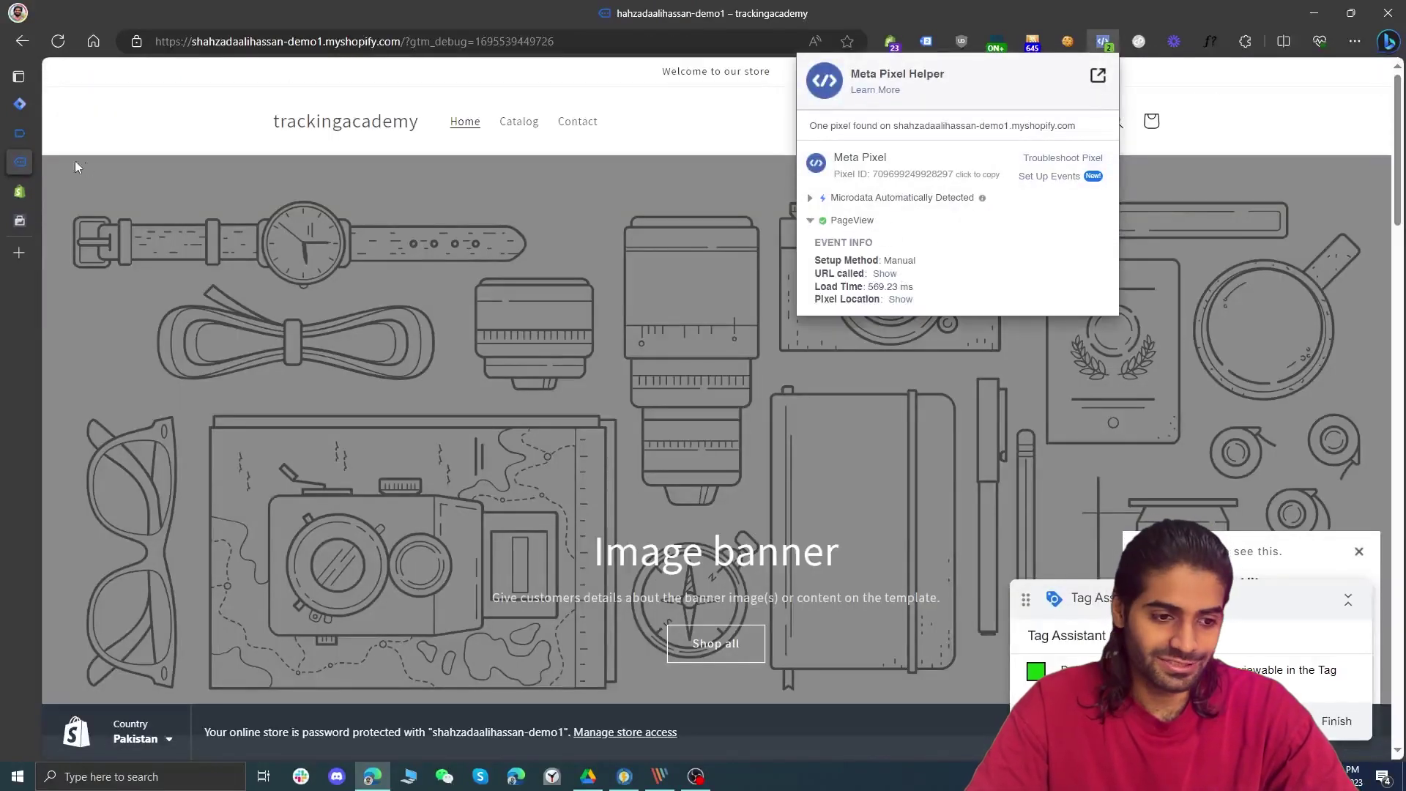
pyautogui.click(20, 133)
pyautogui.click(29, 101)
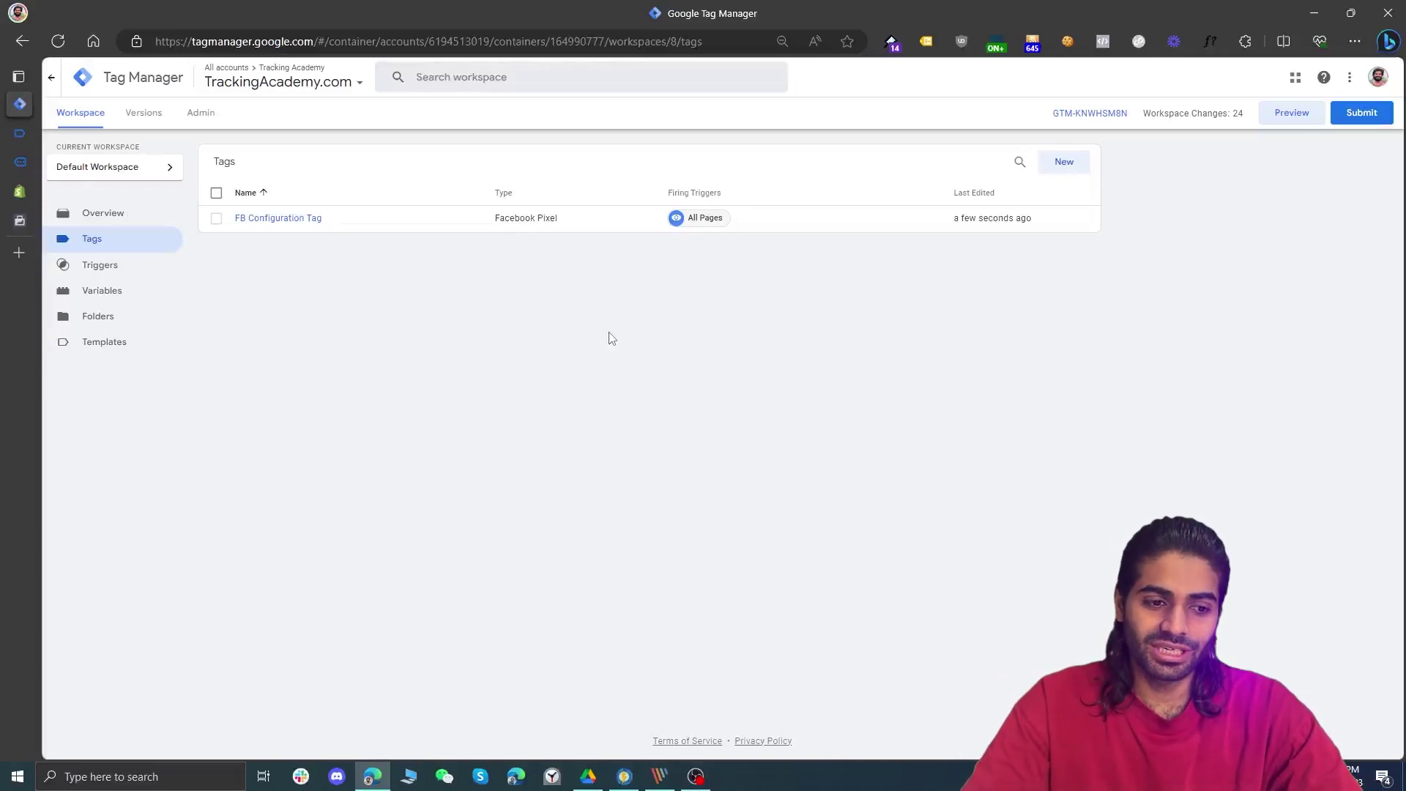
# Begin submitting the workspace changes with a version name ending 'FB Pixel Added'.
pyautogui.click(18, 219)
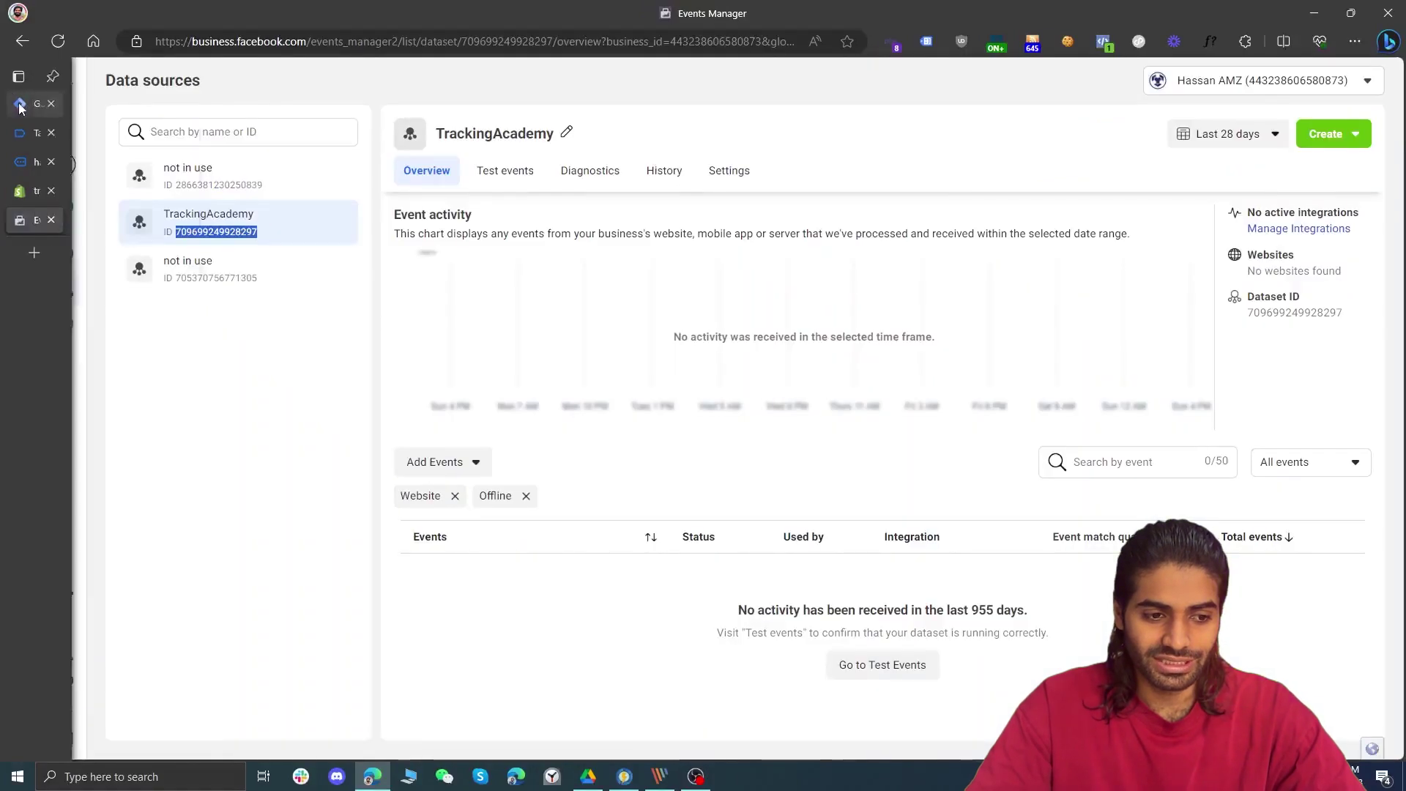
pyautogui.click(19, 105)
pyautogui.click(1363, 114)
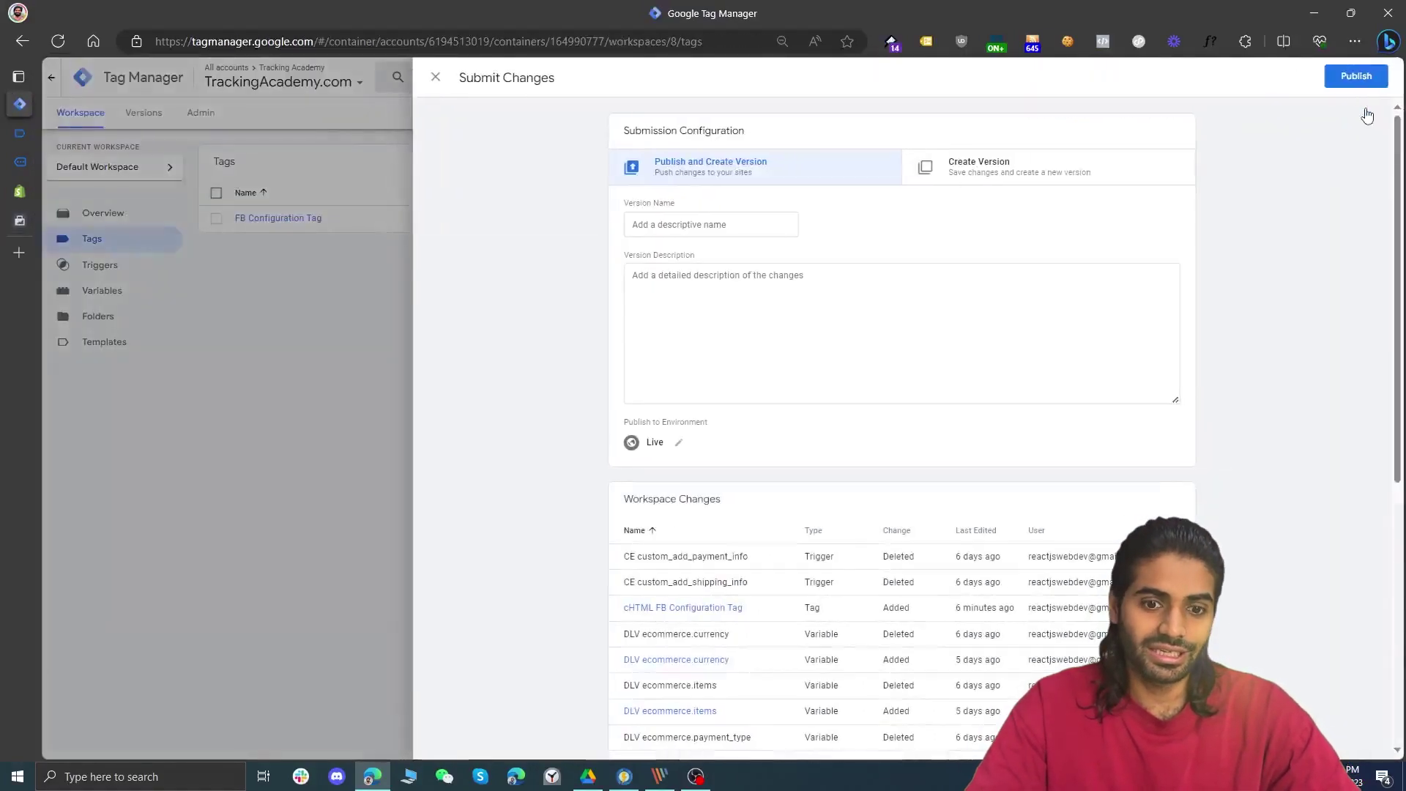
pyautogui.click(670, 232)
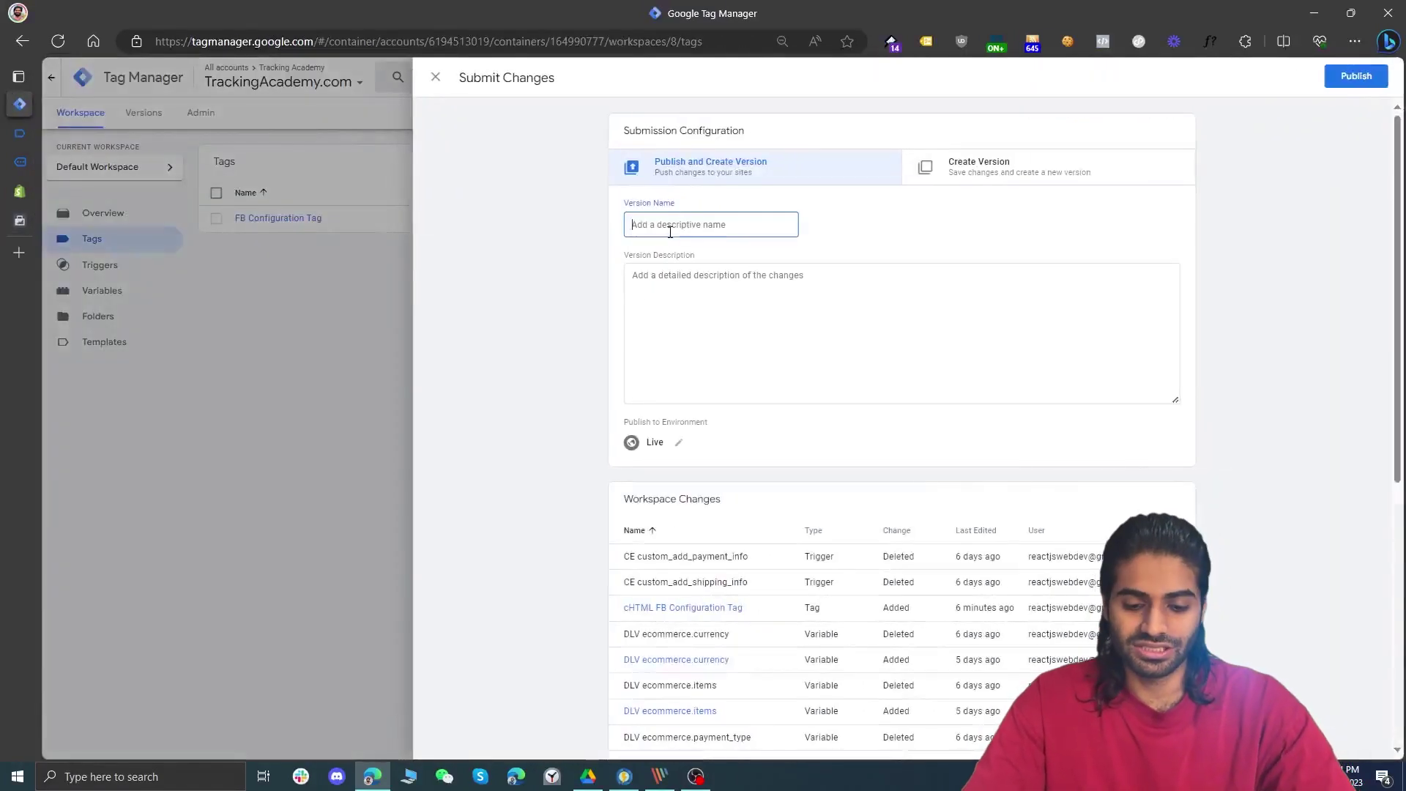
pyautogui.write('[')
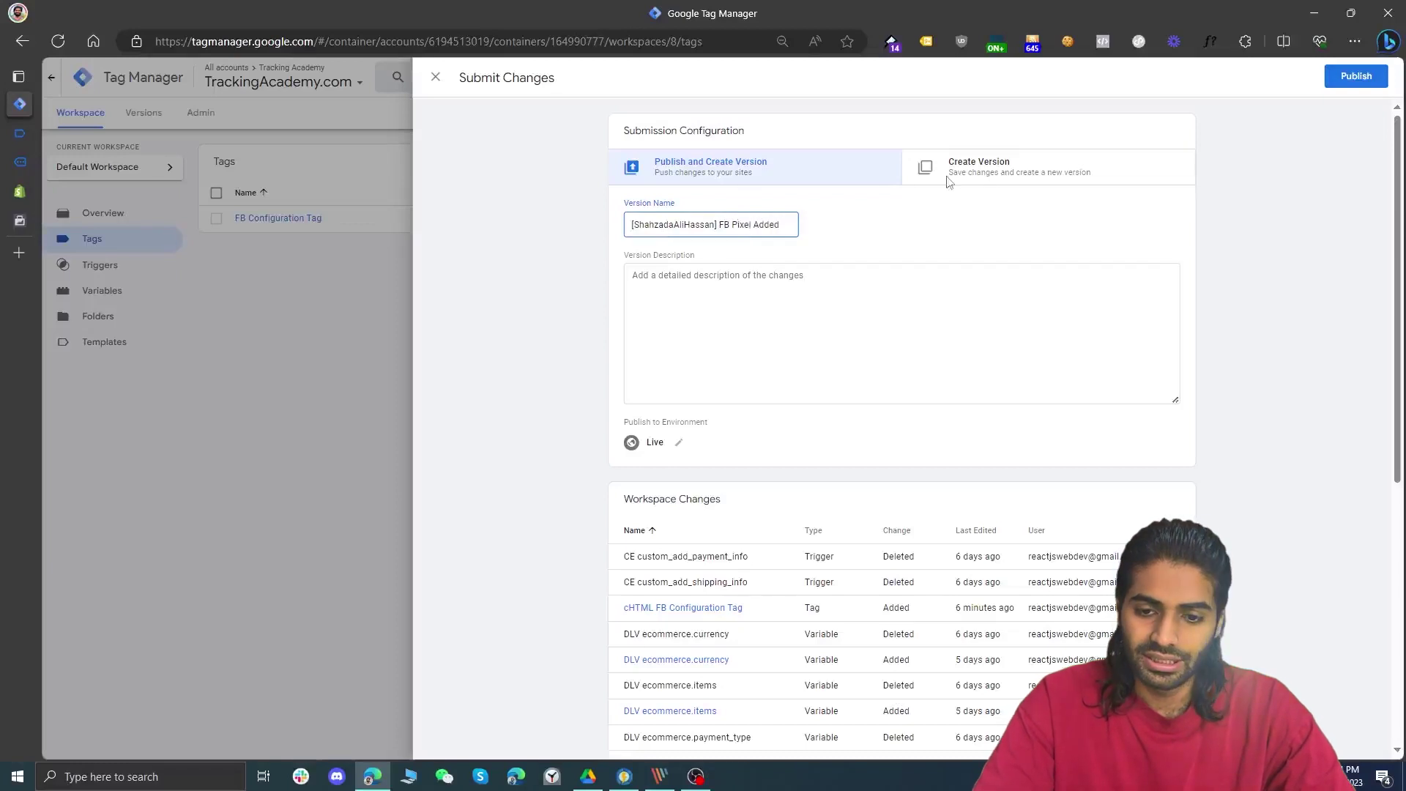
pyautogui.click(20, 221)
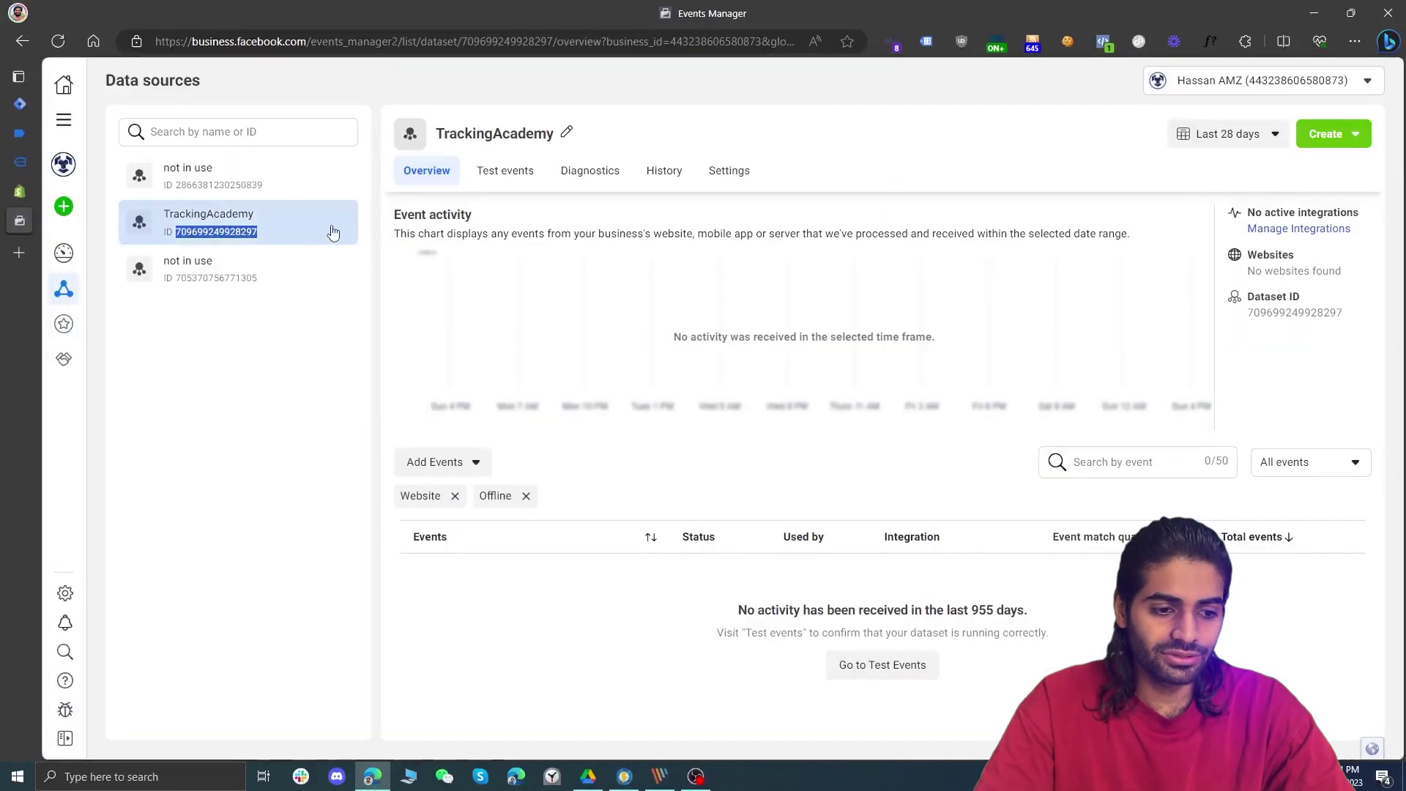
# In Test events, paste the Shopify store URL and open the website for testing.
pyautogui.click(502, 176)
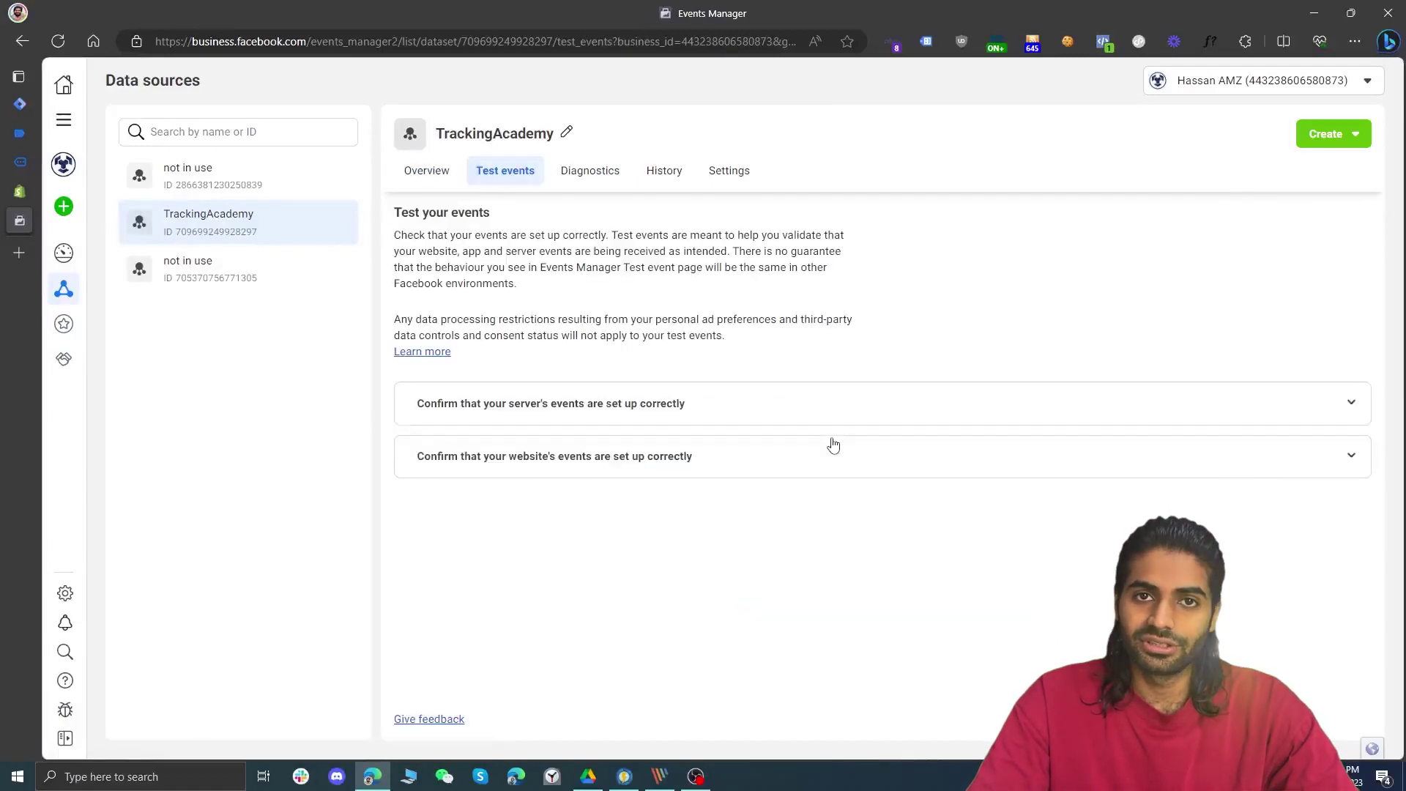
pyautogui.click(750, 470)
pyautogui.click(596, 623)
pyautogui.click(19, 162)
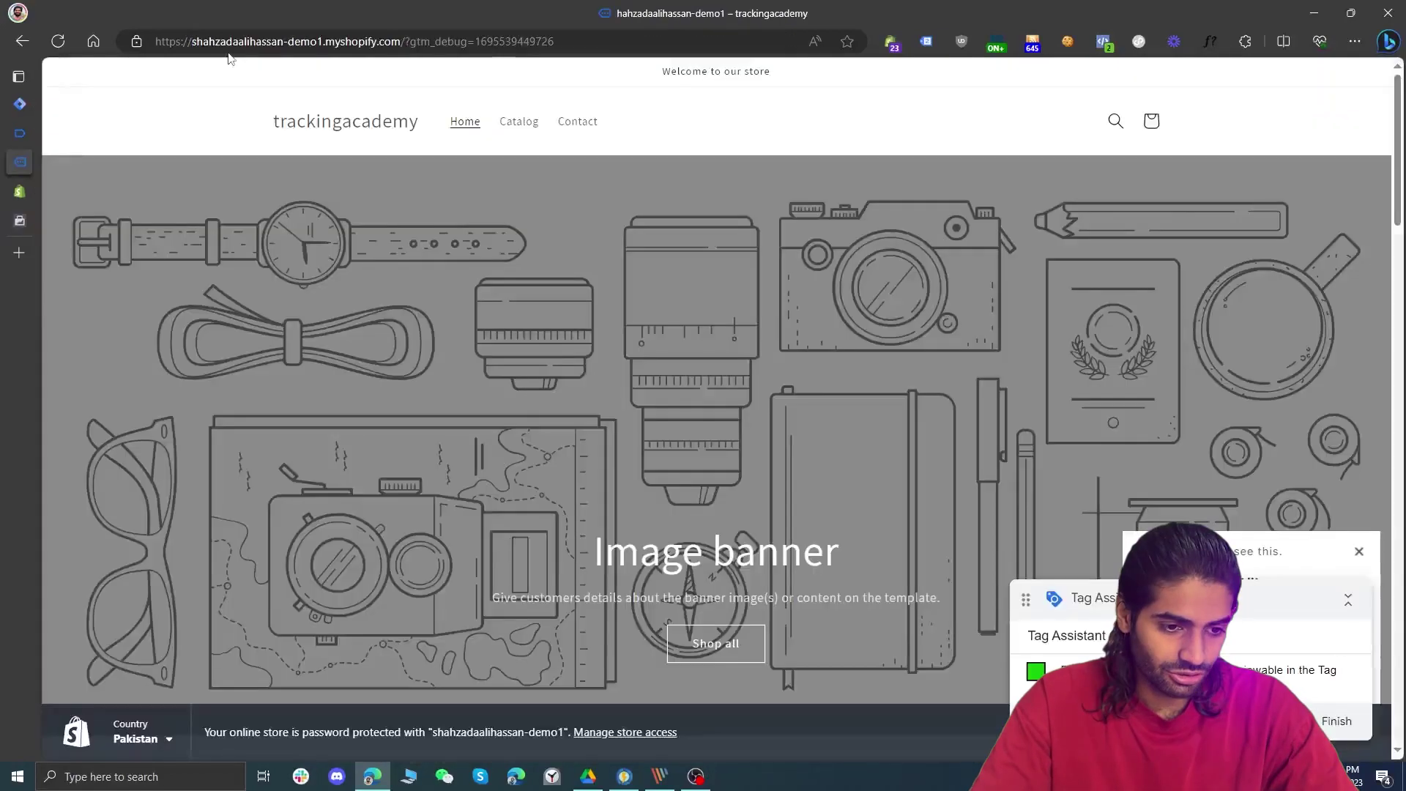
pyautogui.click(246, 48)
pyautogui.hotkey('ctrl', 'c')
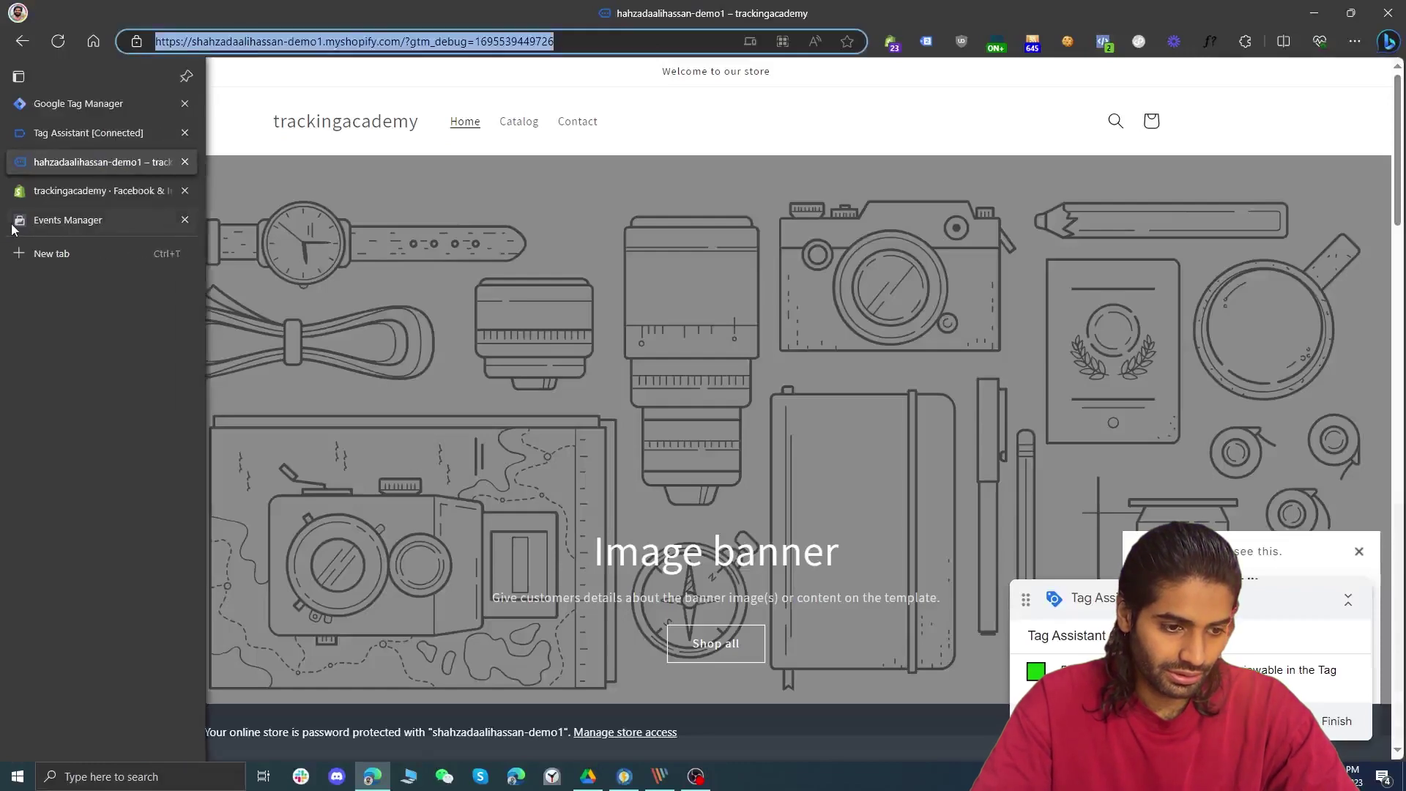
pyautogui.click(20, 220)
pyautogui.hotkey('ctrl', 'v')
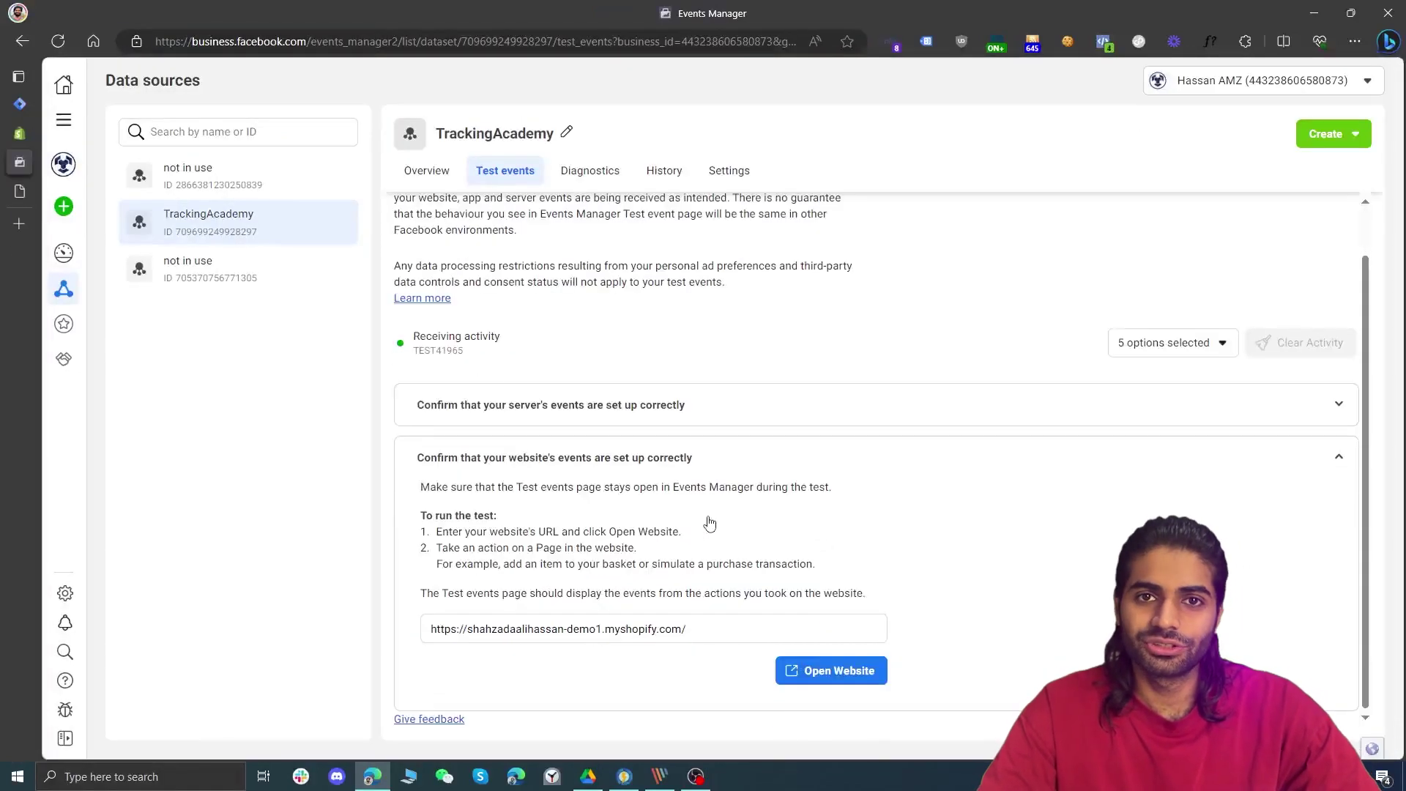
pyautogui.click(835, 669)
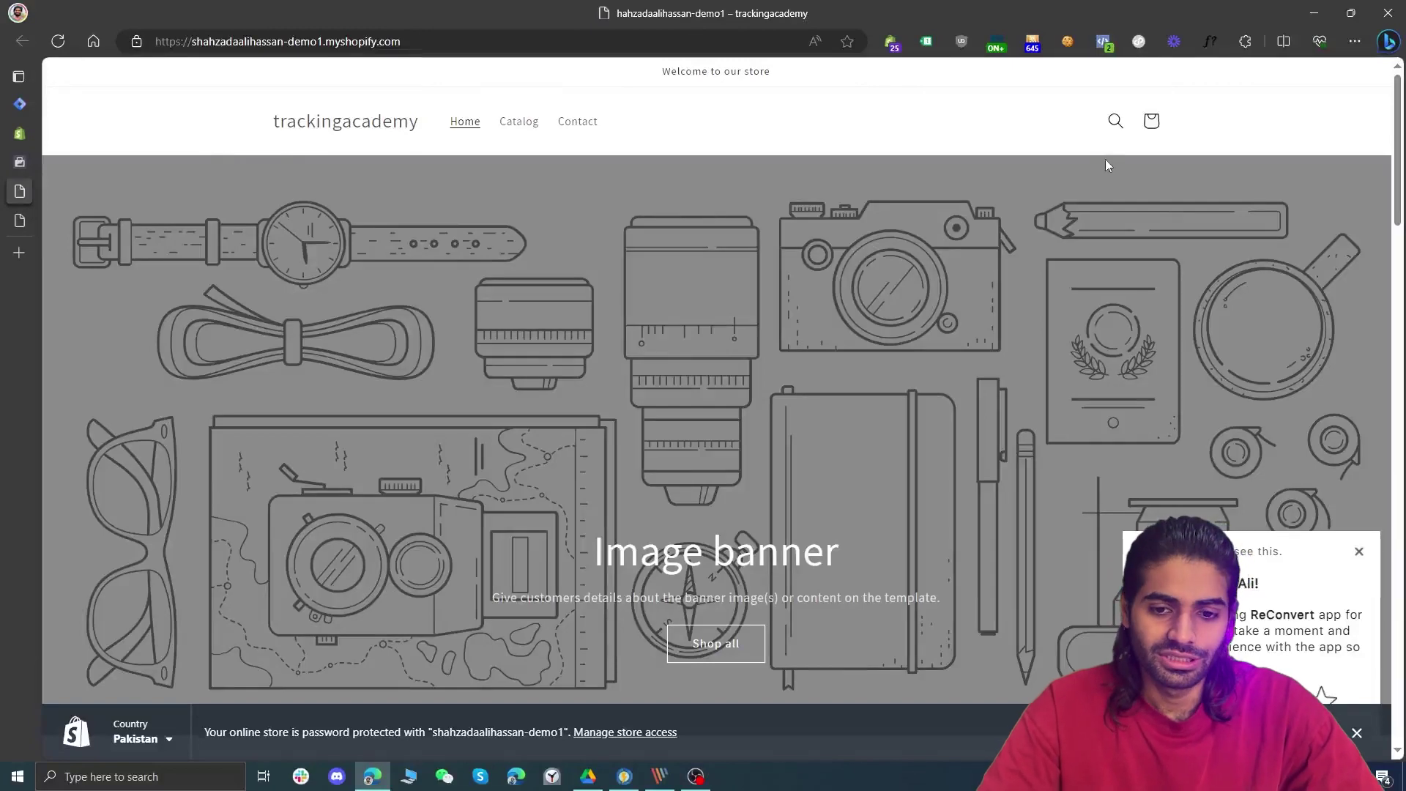
# Browse a product page and confirm processed PageView and Microdata test events arrive.
pyautogui.click(1104, 41)
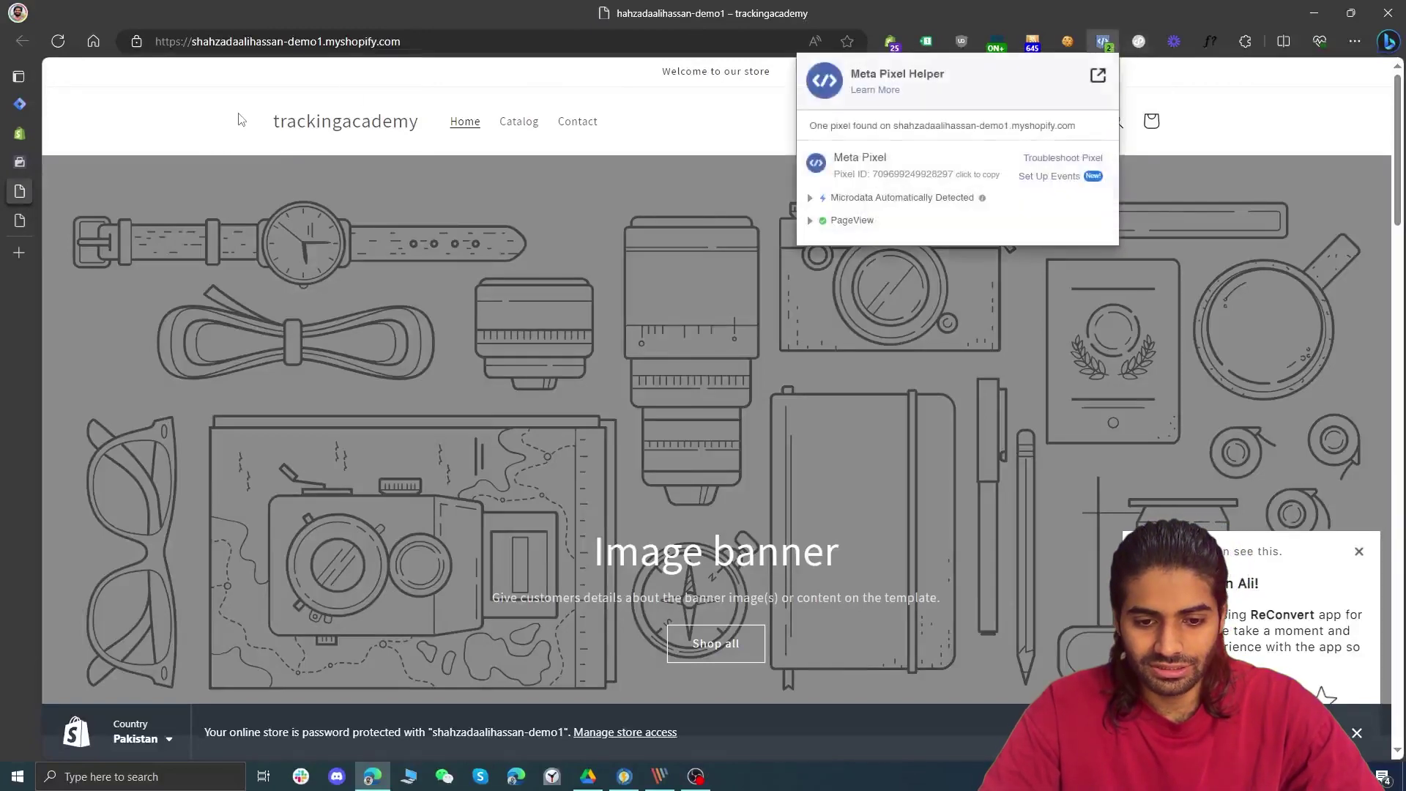
pyautogui.click(66, 162)
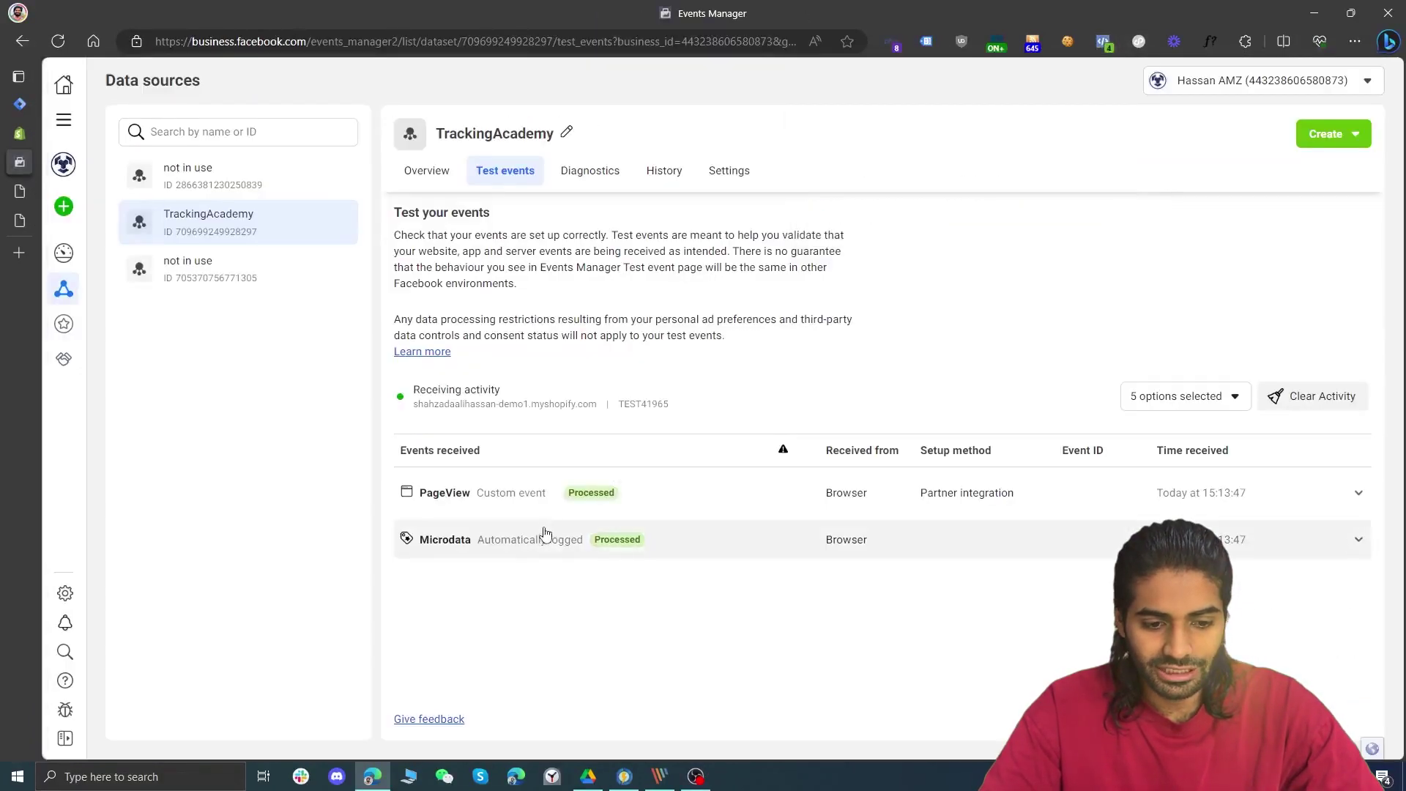
pyautogui.click(546, 494)
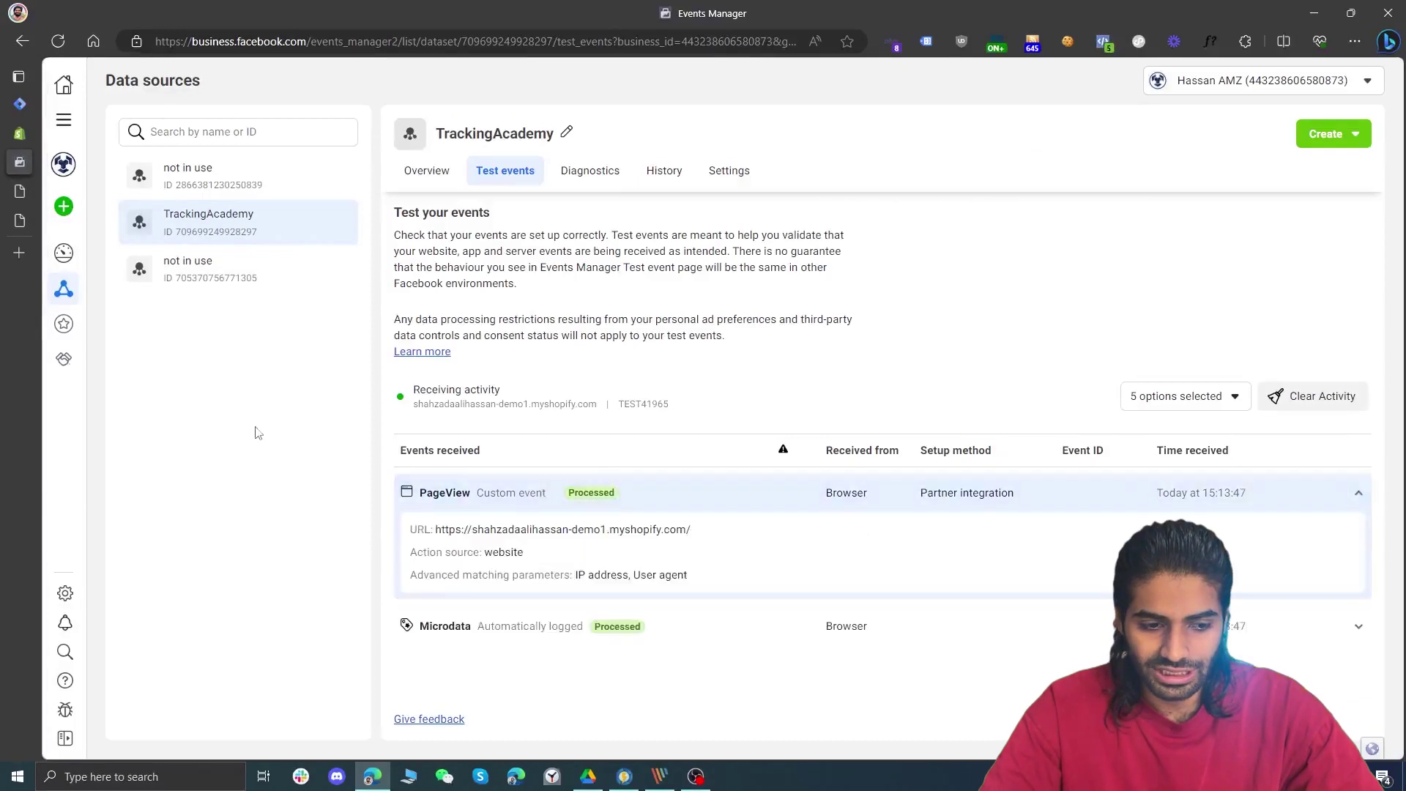
pyautogui.click(66, 191)
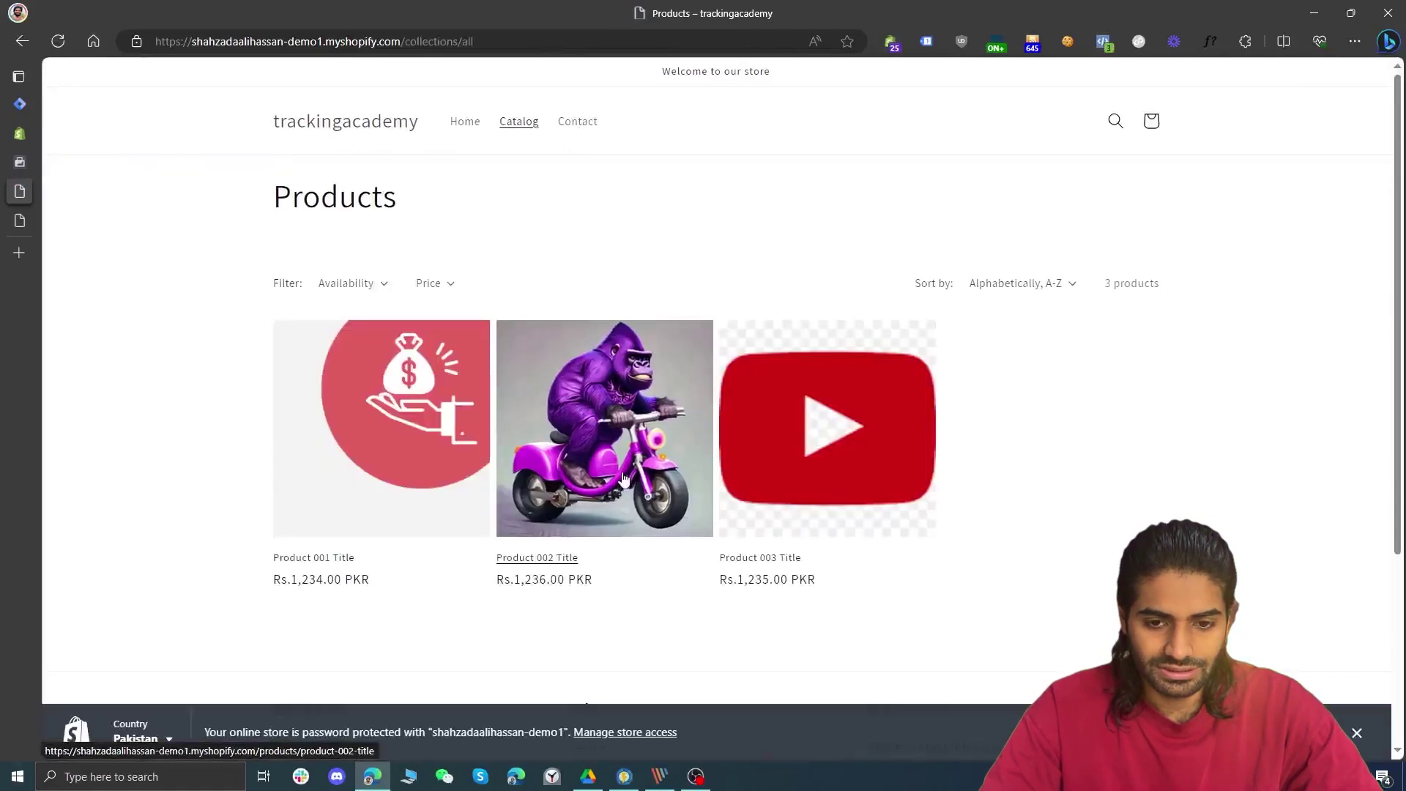
pyautogui.click(20, 161)
pyautogui.scroll(-1, 532, 569)
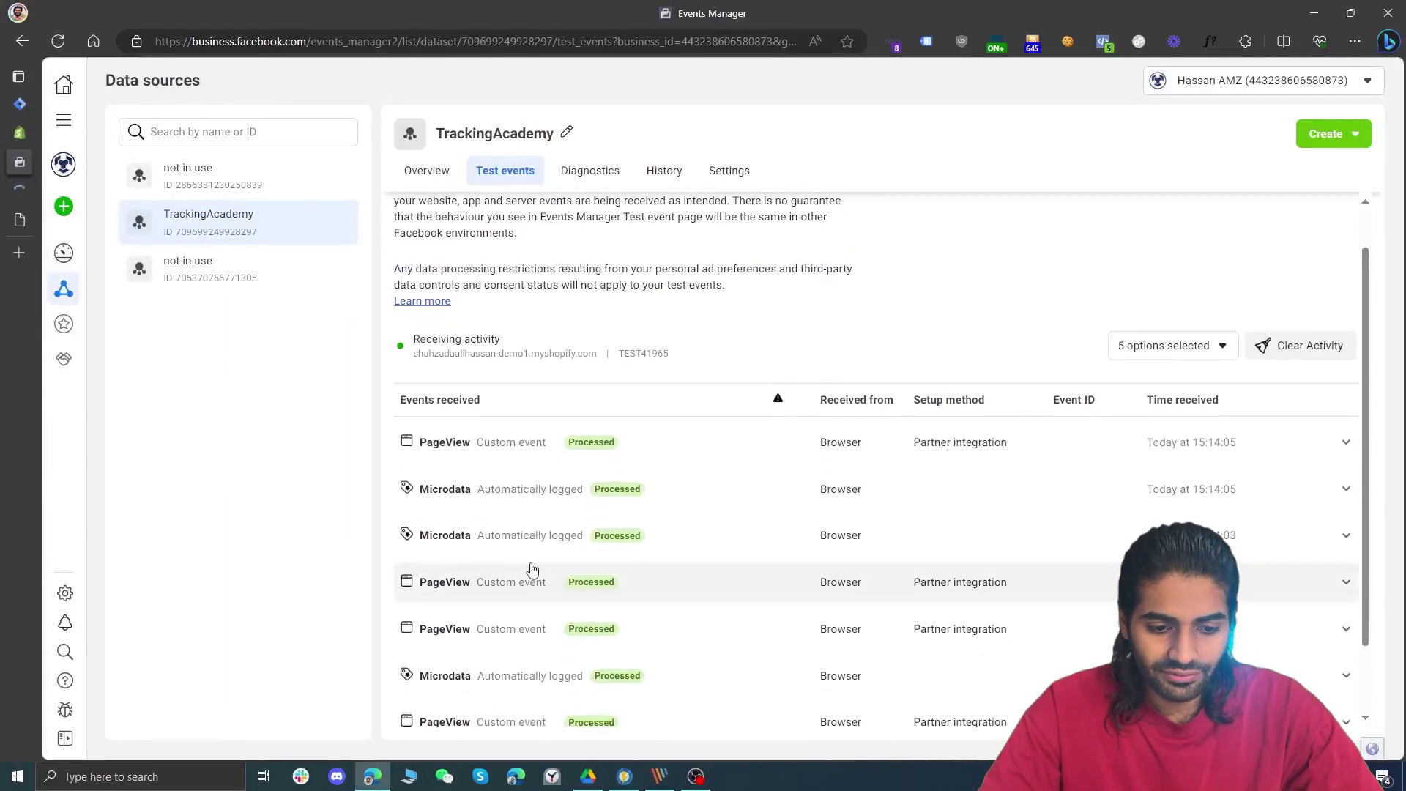
pyautogui.click(500, 453)
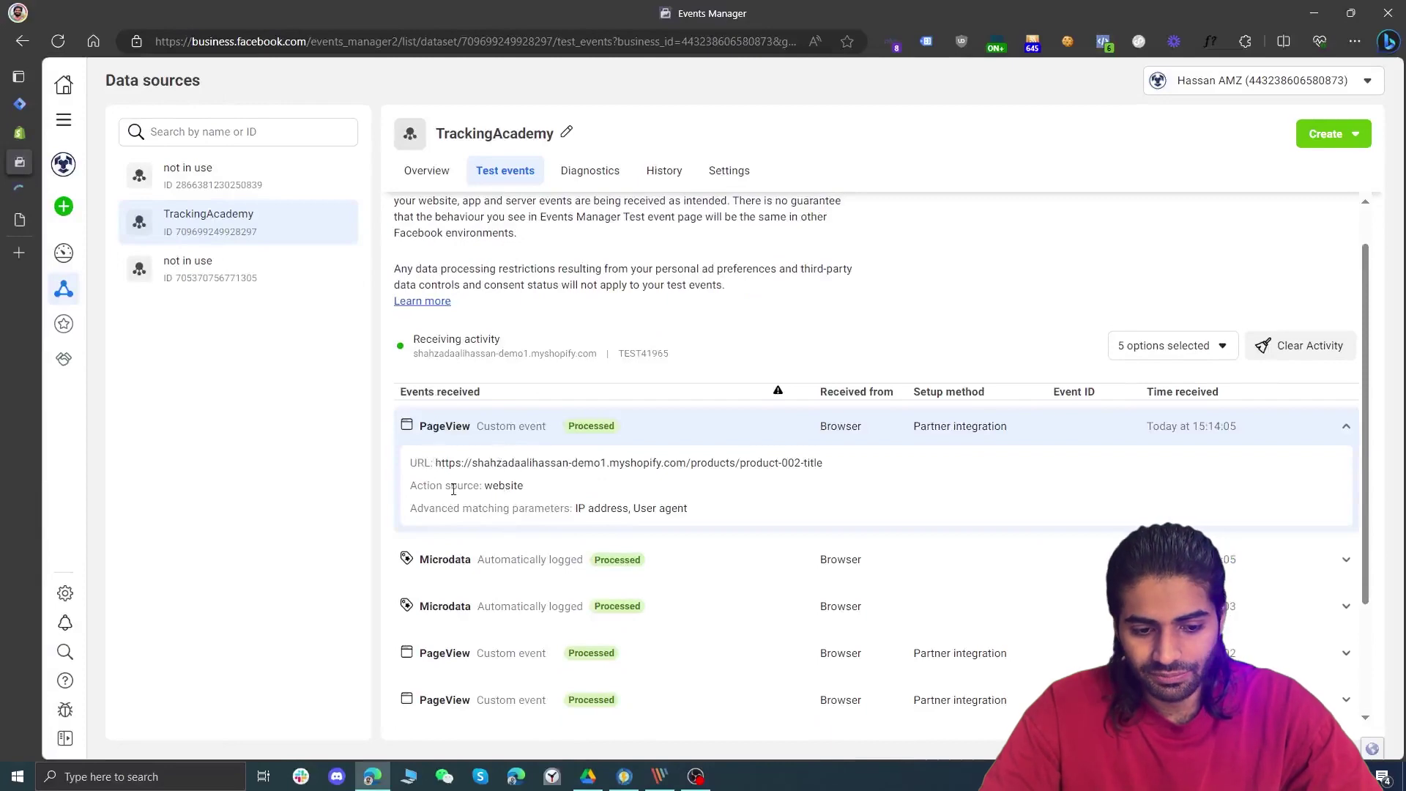
pyautogui.click(496, 564)
pyautogui.scroll(-3, 487, 557)
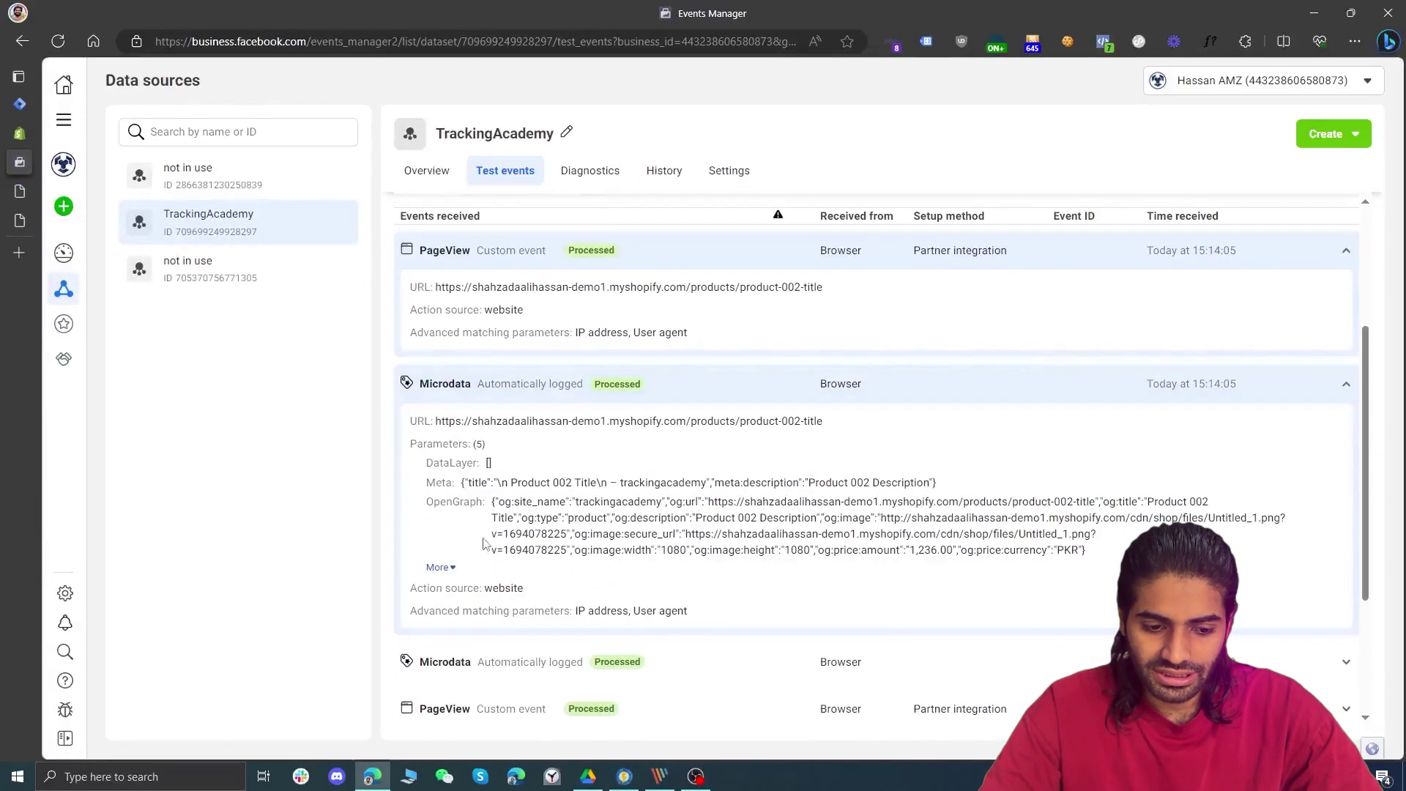